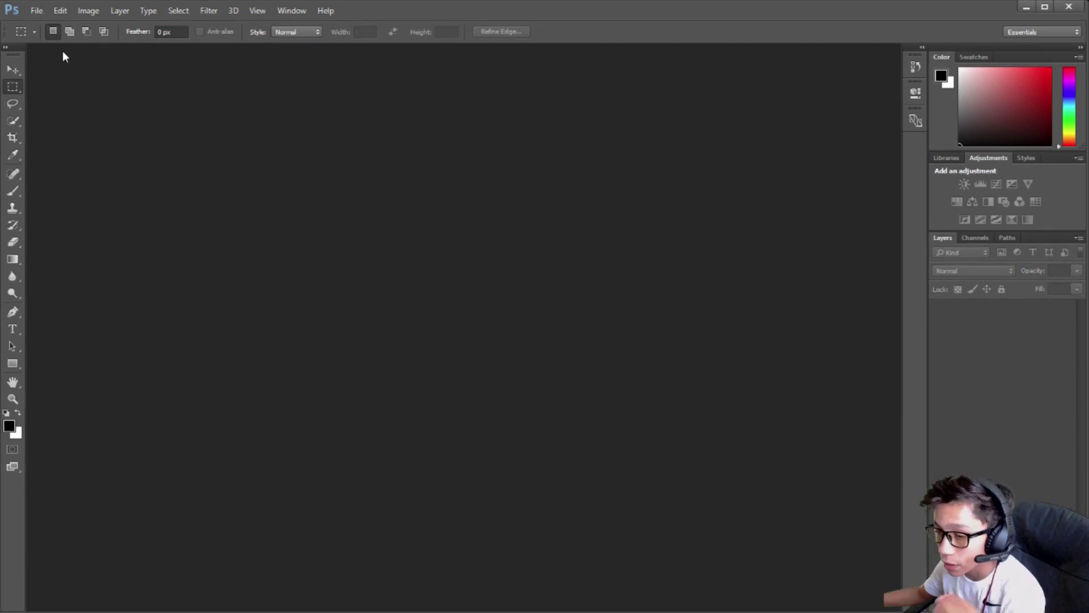
{"action": "left_click", "coordinate": [41, 13]}
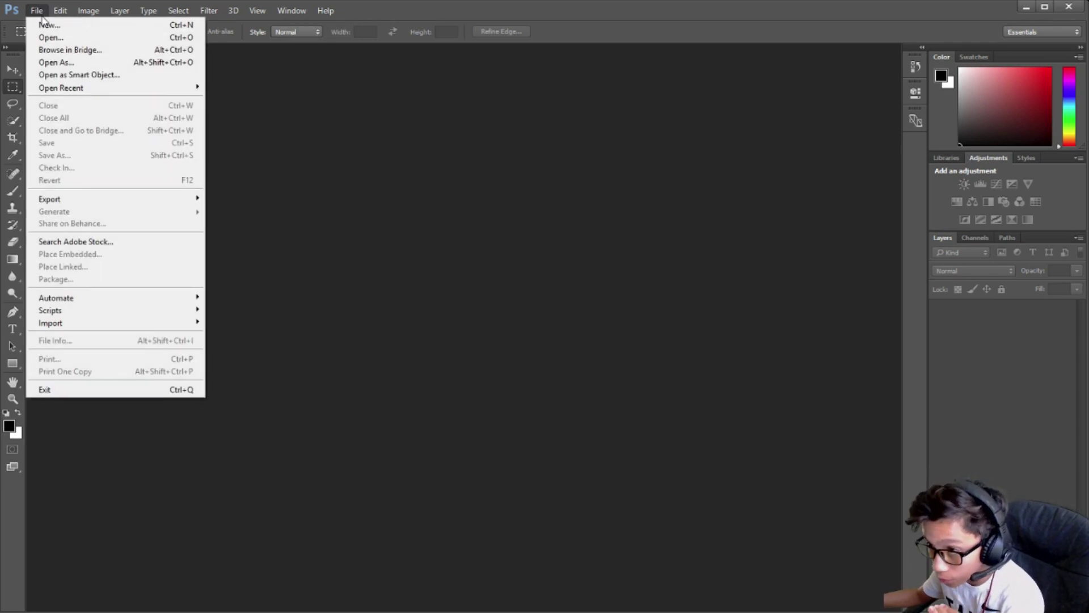
{"action": "left_click", "coordinate": [56, 39]}
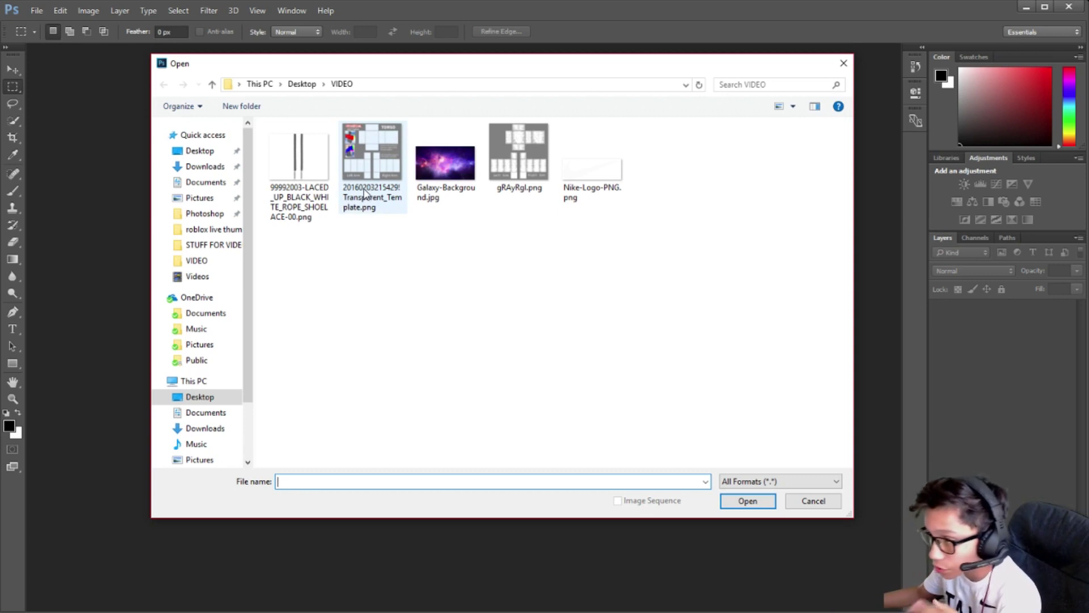
{"action": "double_click", "coordinate": [364, 197]}
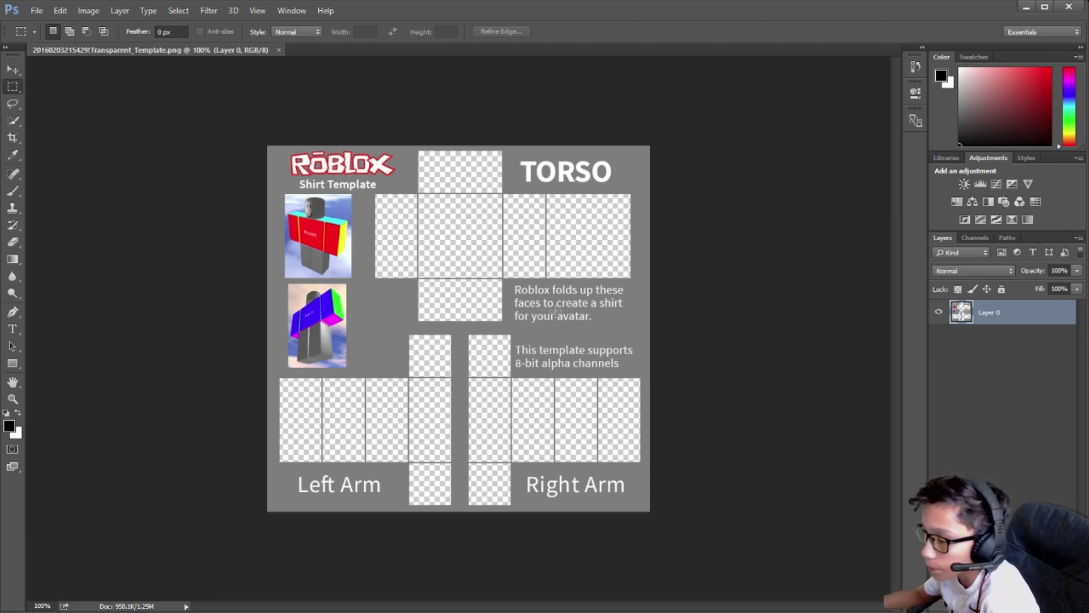
Open Galaxy-Background.jpg from the VIDEO folder as a second document.
{"action": "left_click", "coordinate": [38, 11]}
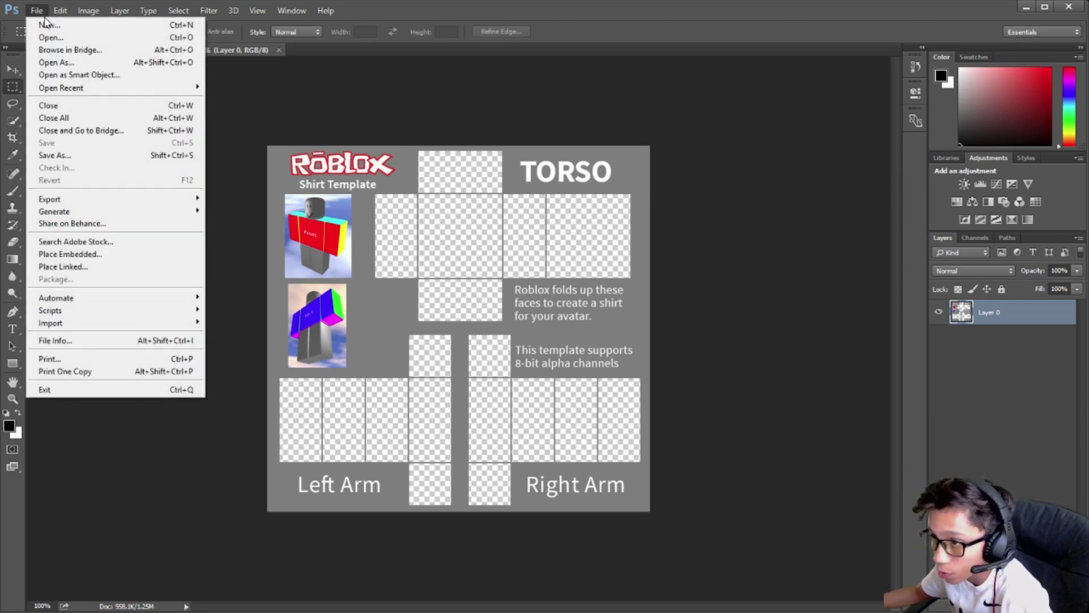
{"action": "left_click", "coordinate": [53, 38]}
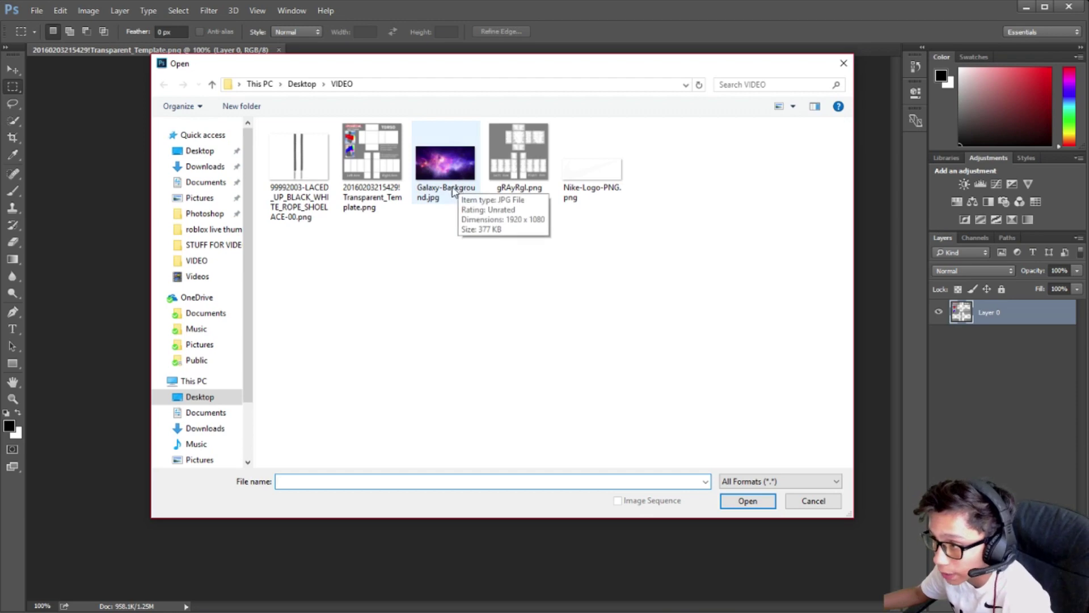
{"action": "double_click", "coordinate": [447, 196]}
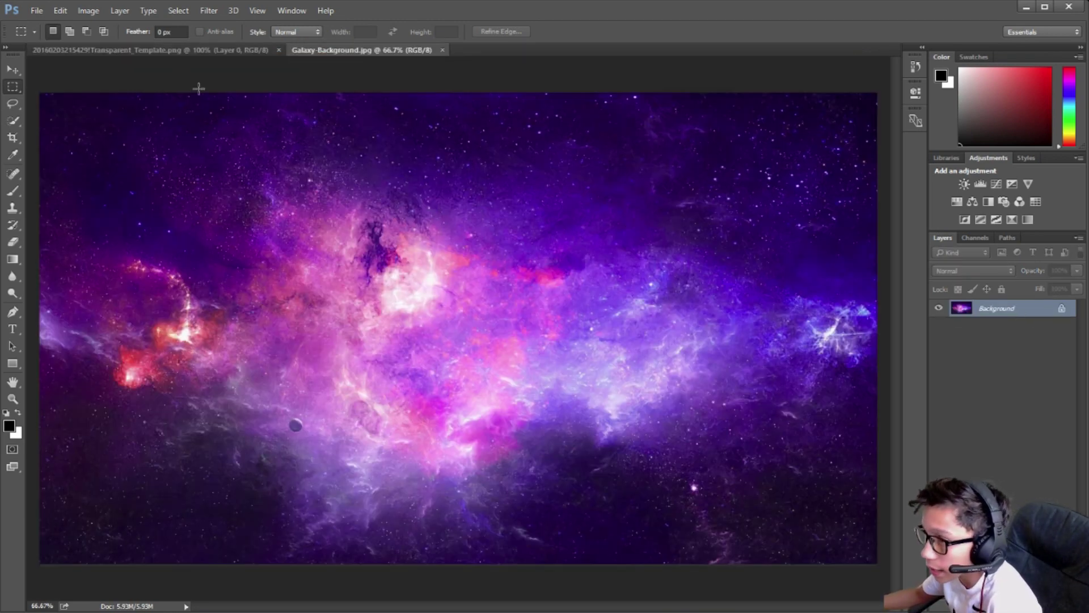
{"action": "left_click", "coordinate": [163, 49]}
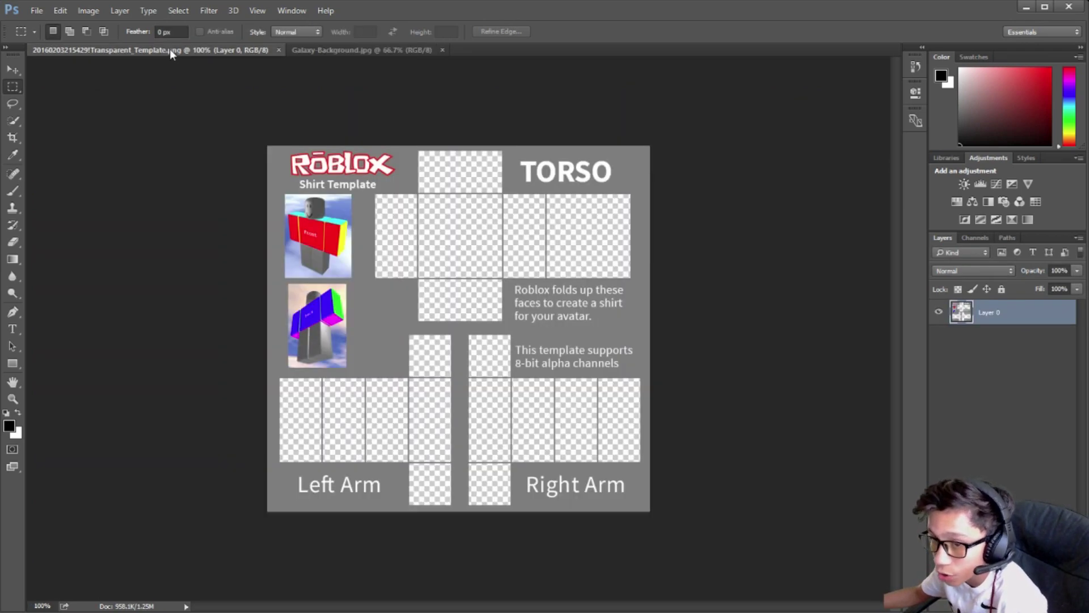
{"action": "key", "text": "ctrl+Tab"}
Duplicate the galaxy image's Background layer into the Transparent_Template.png document and switch to that document.
{"action": "right_click", "coordinate": [986, 315]}
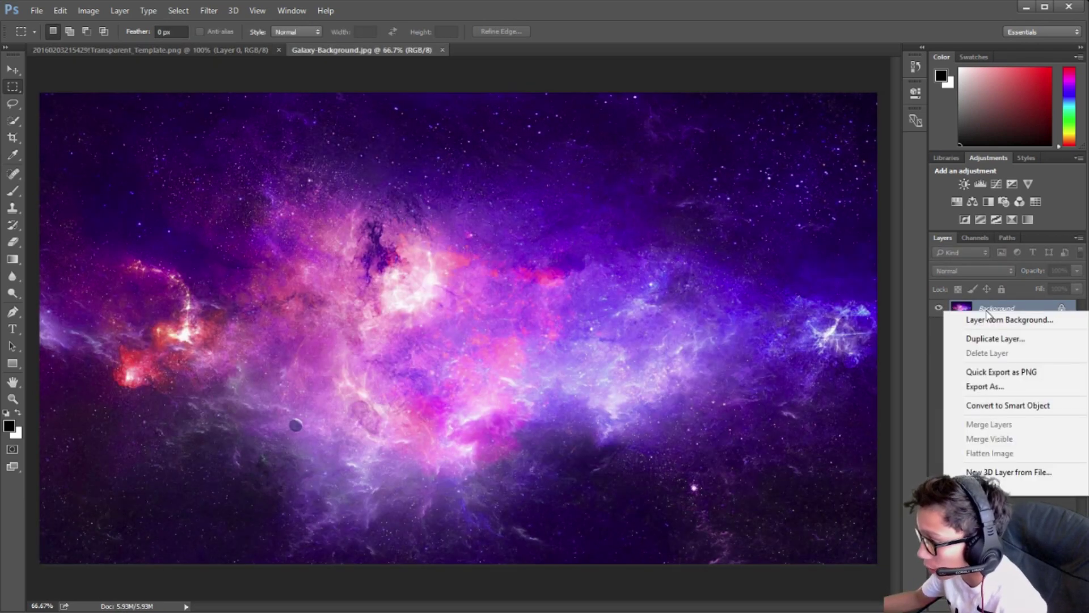
{"action": "left_click", "coordinate": [986, 338]}
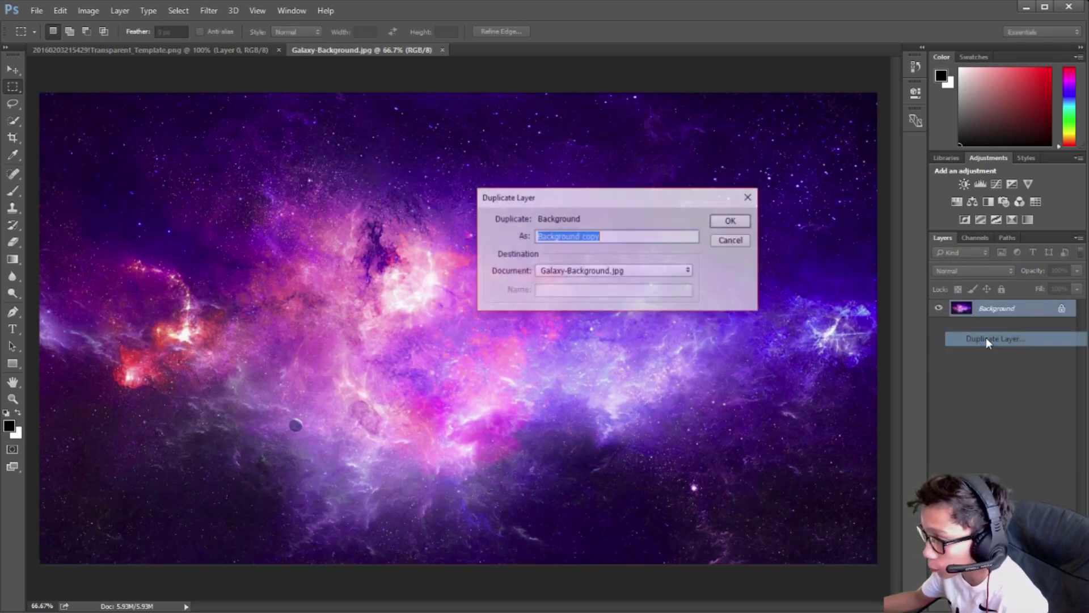
{"action": "left_click", "coordinate": [655, 274]}
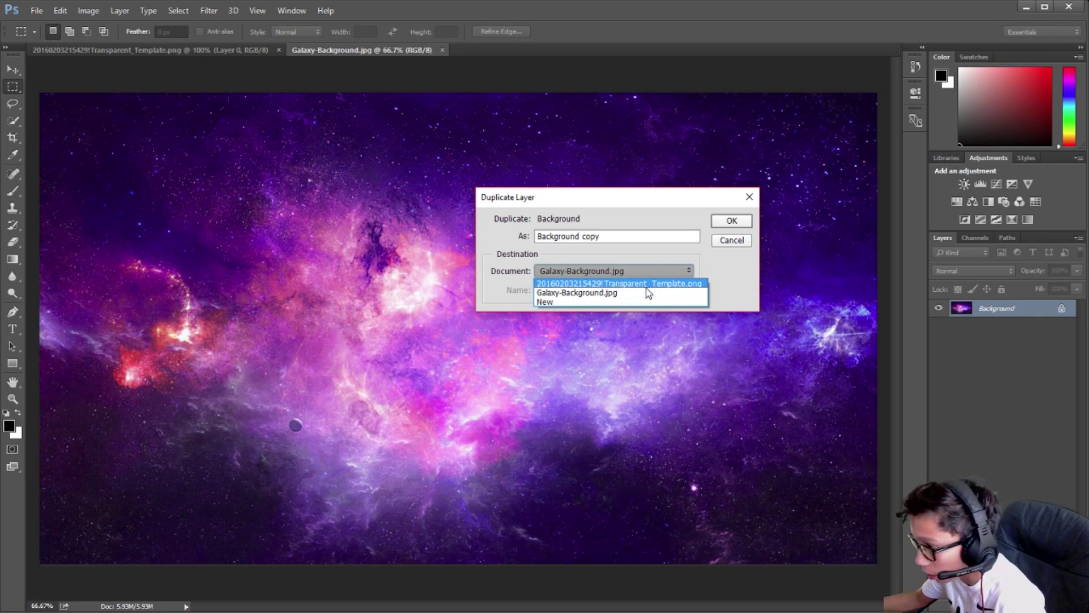
{"action": "left_click", "coordinate": [645, 284]}
{"action": "left_click", "coordinate": [721, 221]}
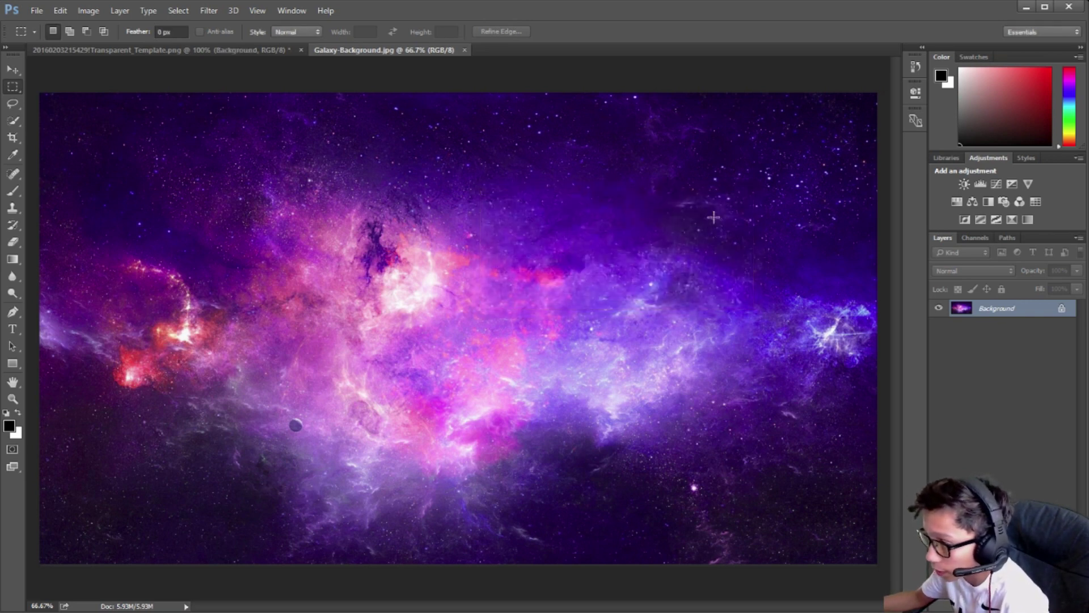
{"action": "left_click", "coordinate": [115, 50]}
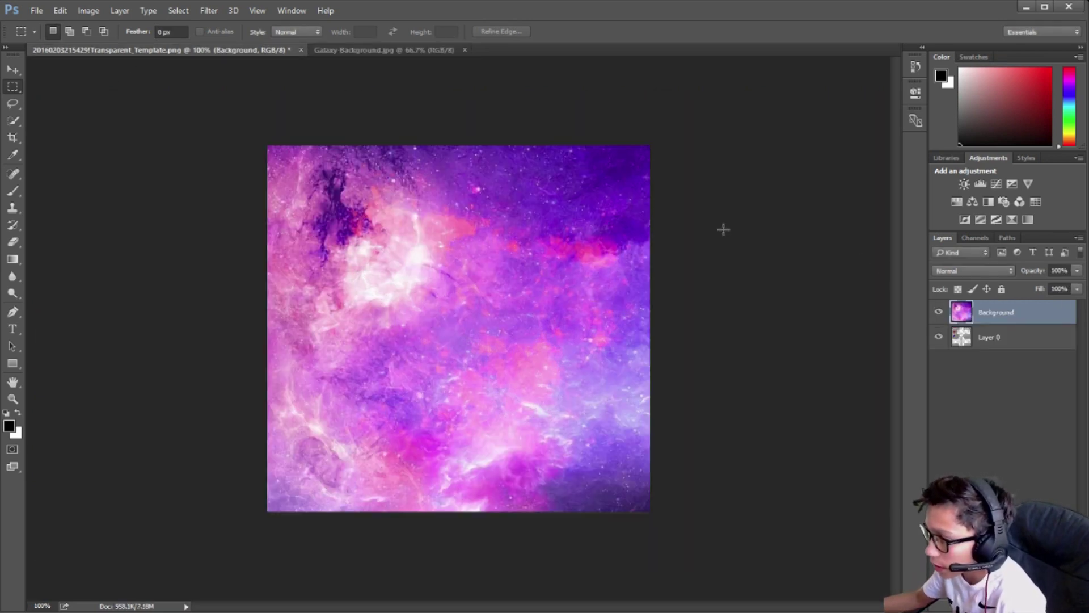
Place the galaxy Background layer beneath Layer 0 and reposition it so the bright nebula fills the torso front.
{"action": "left_click_drag", "start_coordinate": [1006, 310], "coordinate": [1008, 350]}
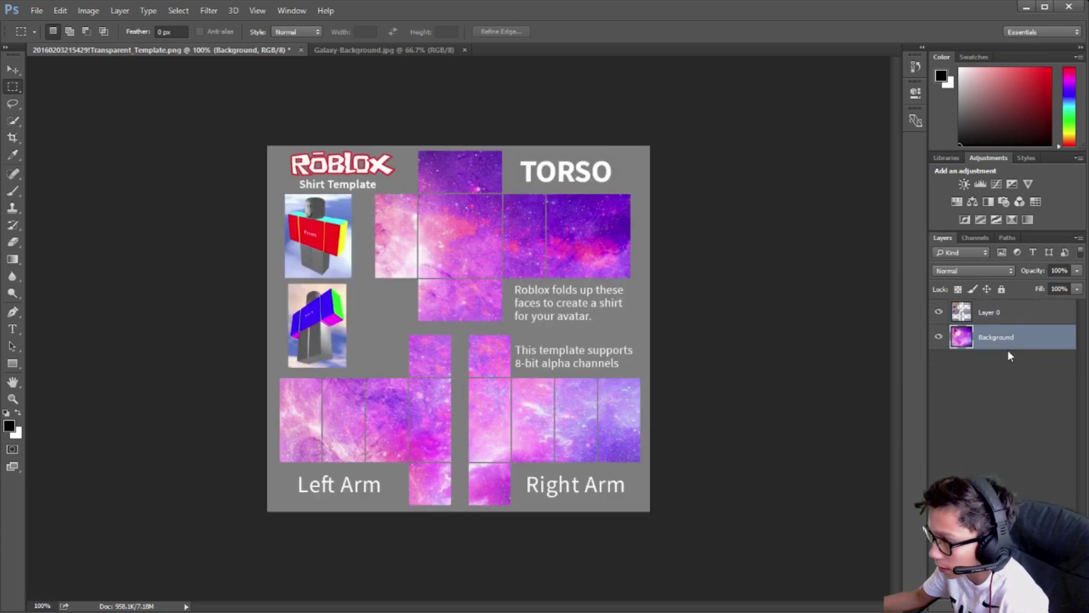
{"action": "left_click", "coordinate": [11, 67]}
{"action": "left_click_drag", "start_coordinate": [469, 239], "coordinate": [542, 221]}
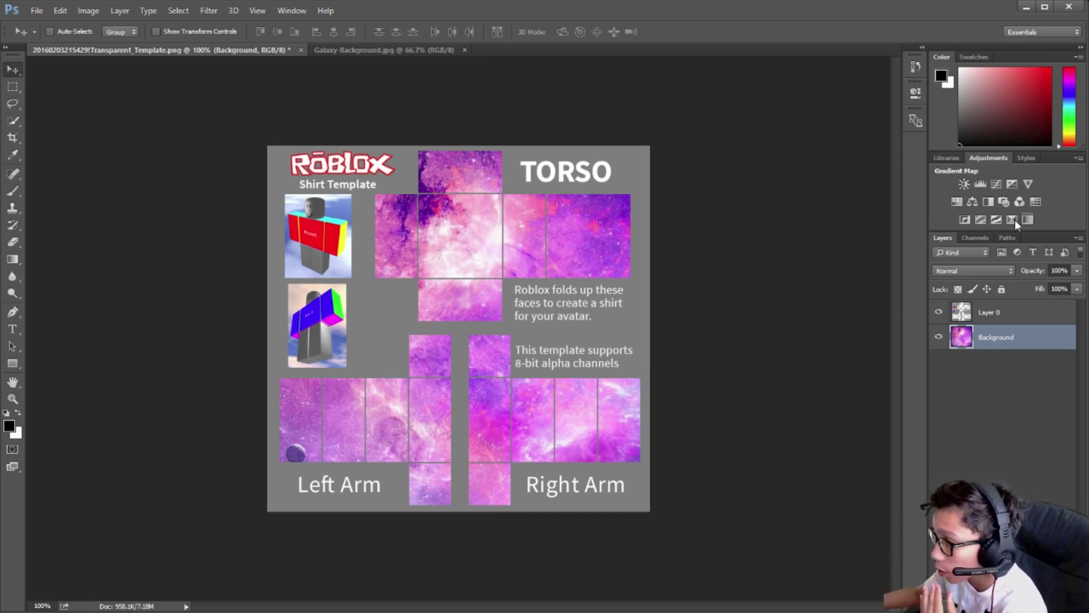
Add a Curves adjustment above the galaxy layer and bend its RGB curve below the diagonal to darken the image.
{"action": "left_click", "coordinate": [997, 184]}
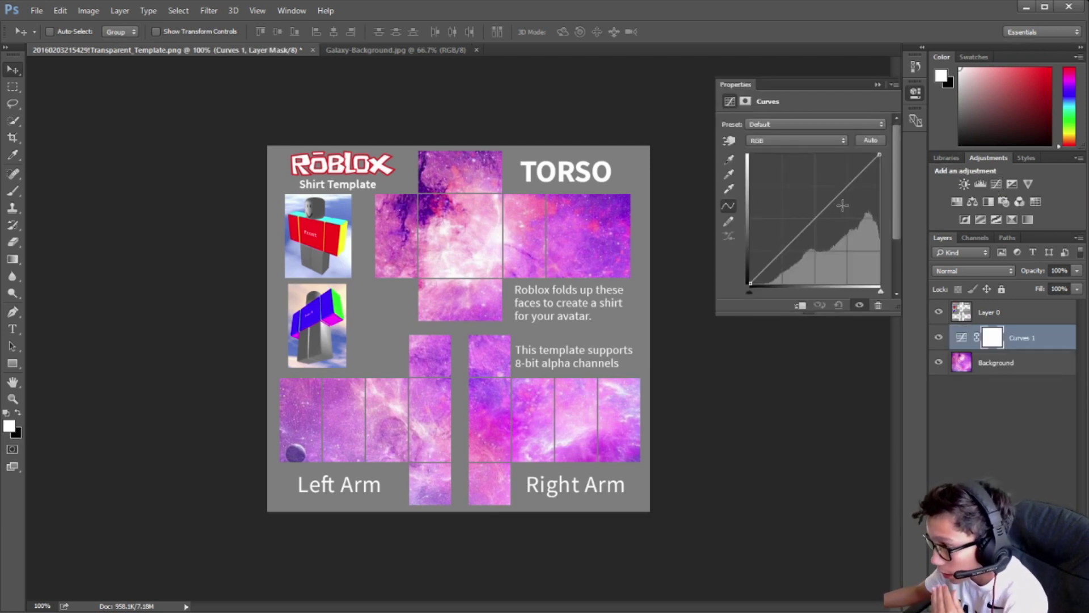
{"action": "mouse_move", "coordinate": [849, 184]}
{"action": "left_mouse_down"}
{"action": "mouse_move", "coordinate": [851, 210]}
{"action": "mouse_move", "coordinate": [852, 200]}
{"action": "left_mouse_up"}
{"action": "left_click_drag", "start_coordinate": [802, 254], "coordinate": [801, 247]}
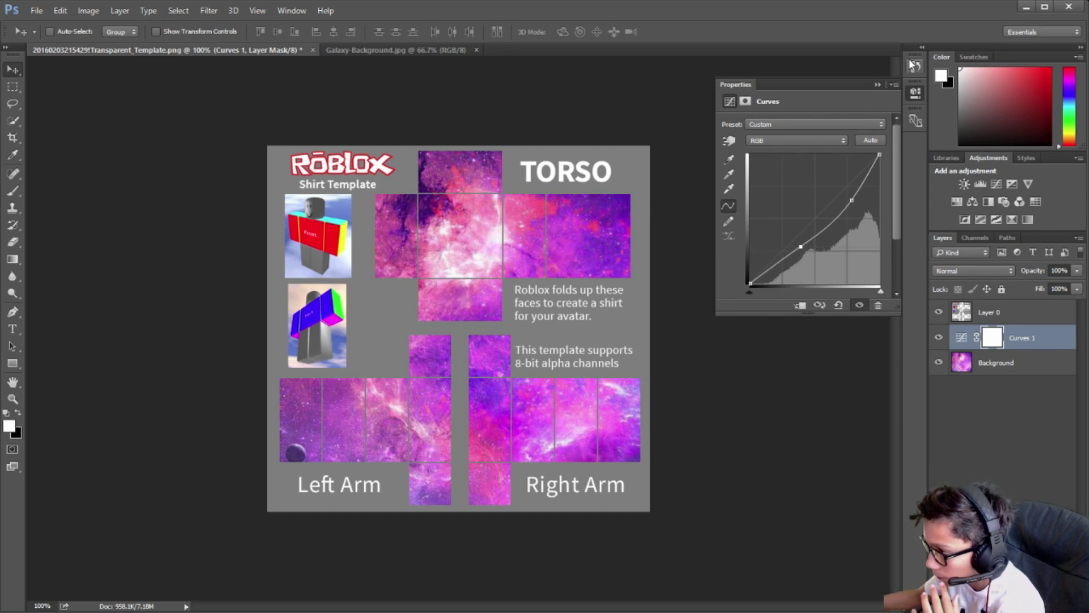
{"action": "left_click", "coordinate": [878, 84]}
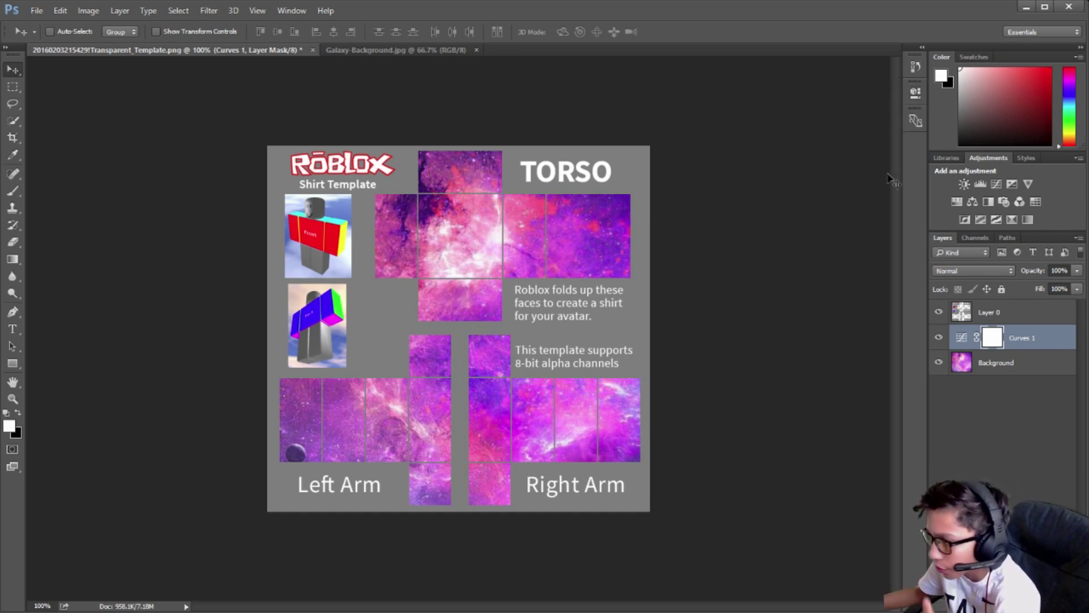
Select the galaxy Background layer and nudge it slightly to the left beneath the template.
{"action": "left_click_drag", "start_coordinate": [450, 243], "coordinate": [454, 225]}
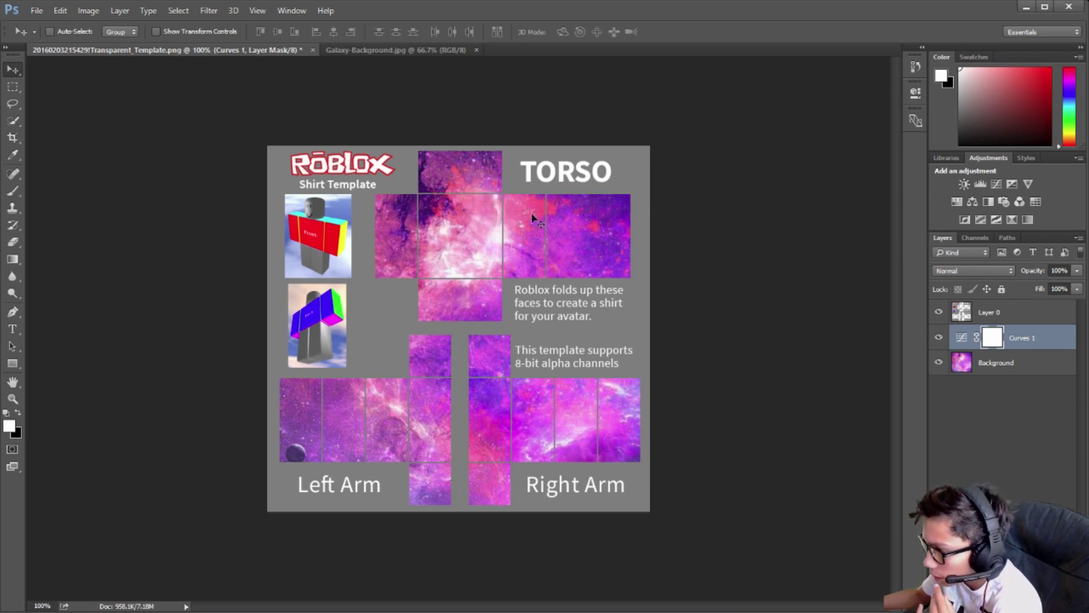
{"action": "left_click", "coordinate": [1029, 370]}
{"action": "left_click_drag", "start_coordinate": [442, 245], "coordinate": [439, 244]}
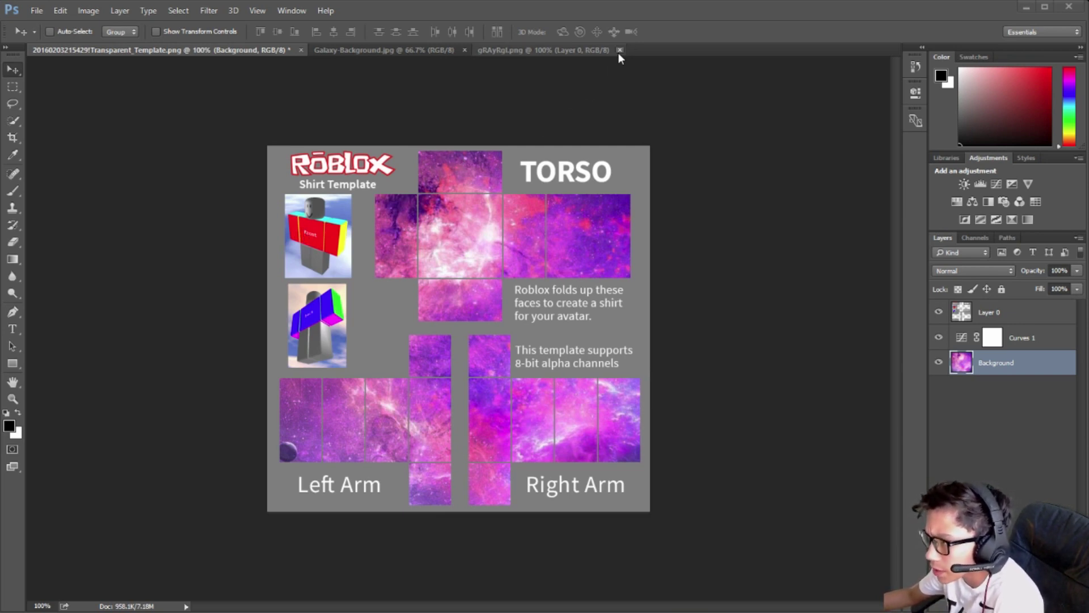
Open the shading image EwWB2j6.png from the VIDEO folder.
{"action": "left_click", "coordinate": [37, 10]}
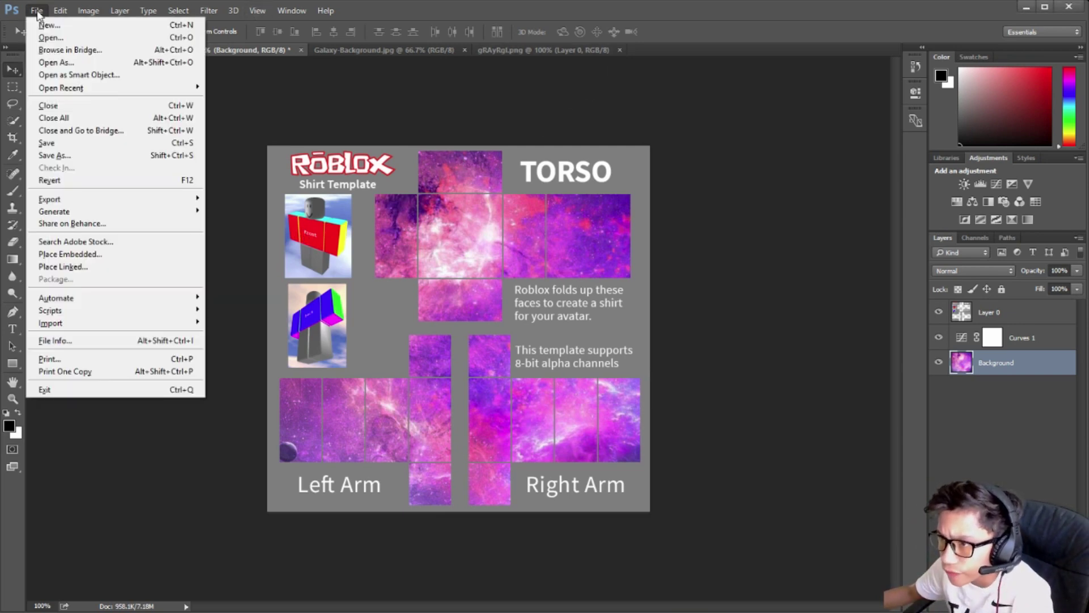
{"action": "left_click", "coordinate": [50, 38]}
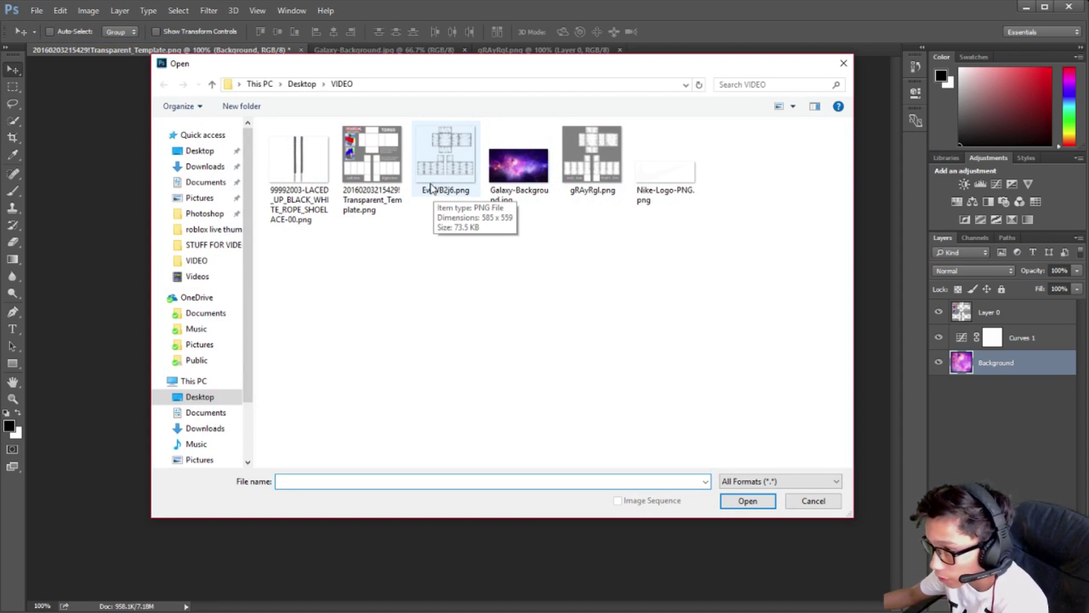
{"action": "double_click", "coordinate": [432, 189]}
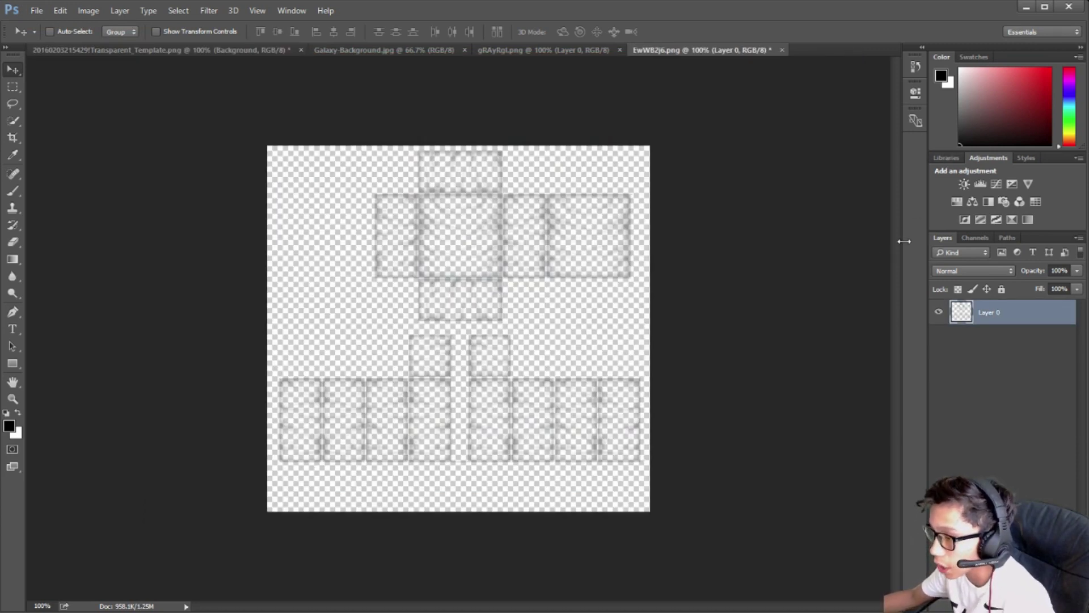
Add a Drop Shadow effect to the shading layer and set its opacity to 100%.
{"action": "right_click", "coordinate": [1001, 321]}
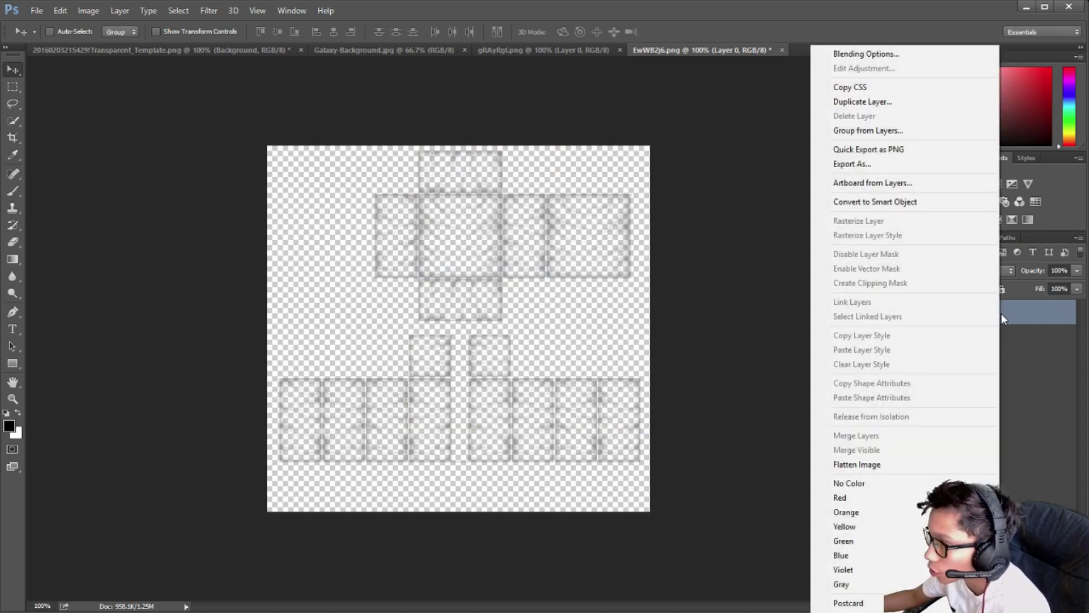
{"action": "left_click", "coordinate": [924, 57]}
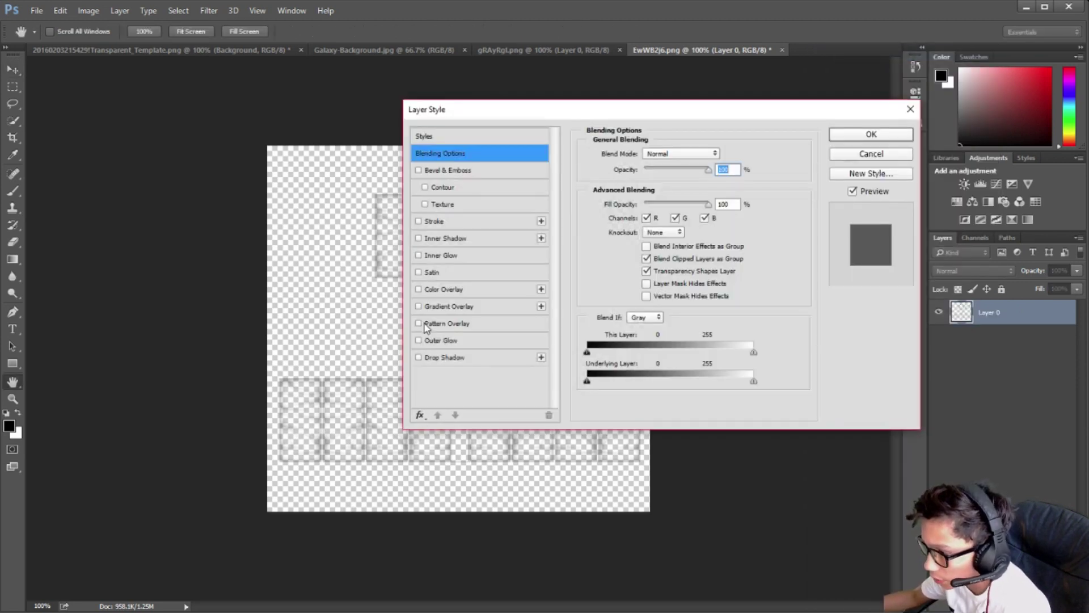
{"action": "left_click", "coordinate": [419, 358]}
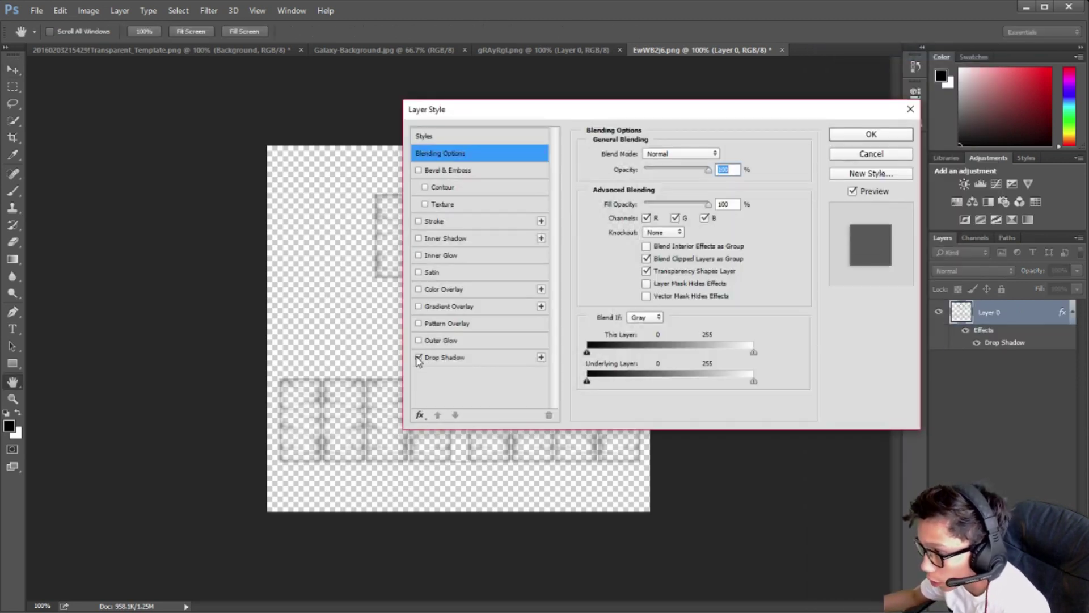
{"action": "left_click", "coordinate": [446, 358]}
{"action": "left_click_drag", "start_coordinate": [657, 170], "coordinate": [706, 171]}
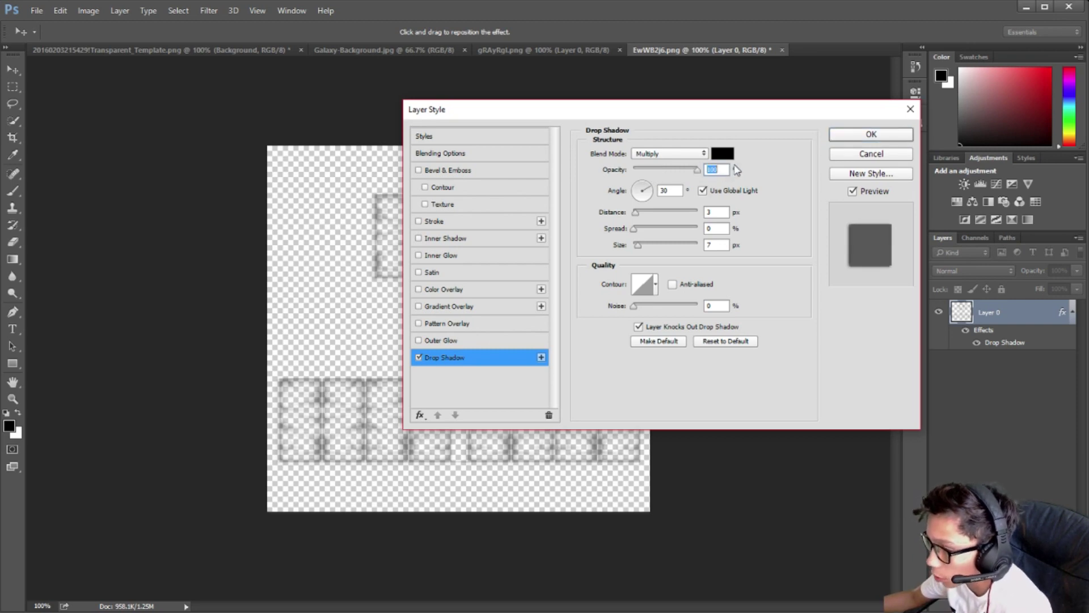
Add a black Outer Glow at 100% opacity to the shading layer and apply the layer style.
{"action": "left_click", "coordinate": [418, 341]}
{"action": "left_click", "coordinate": [442, 341]}
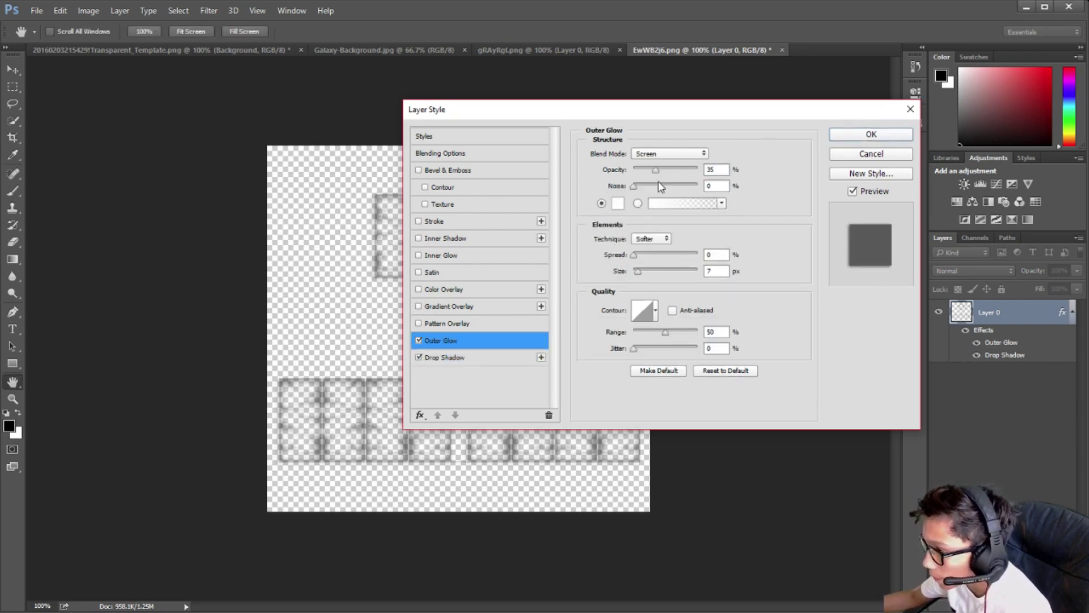
{"action": "left_click", "coordinate": [616, 204]}
{"action": "left_click_drag", "start_coordinate": [485, 276], "coordinate": [526, 373]}
{"action": "left_click", "coordinate": [672, 145]}
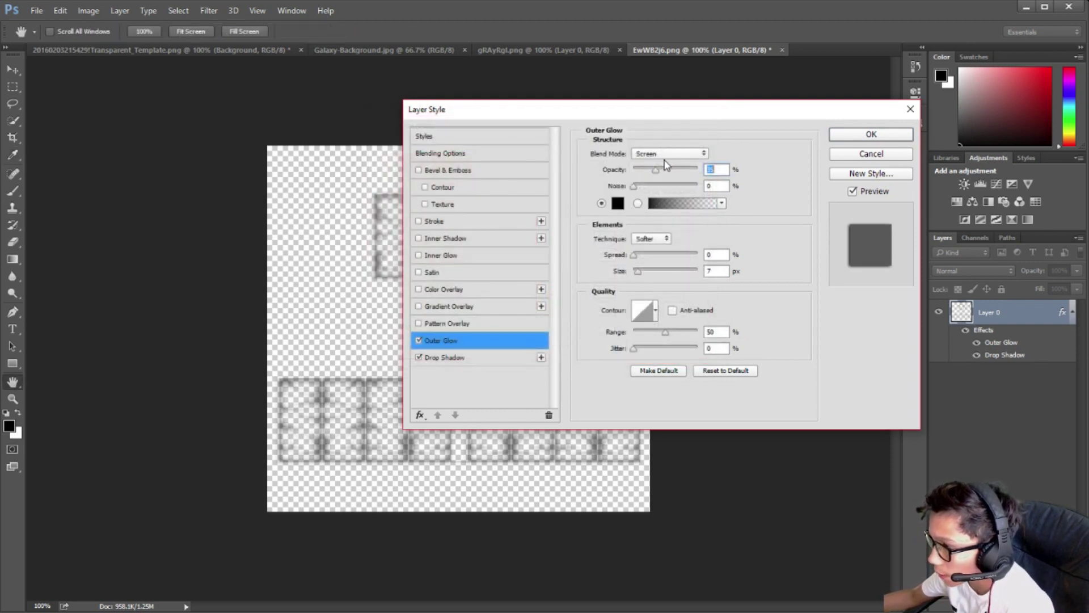
{"action": "left_click_drag", "start_coordinate": [658, 174], "coordinate": [662, 173]}
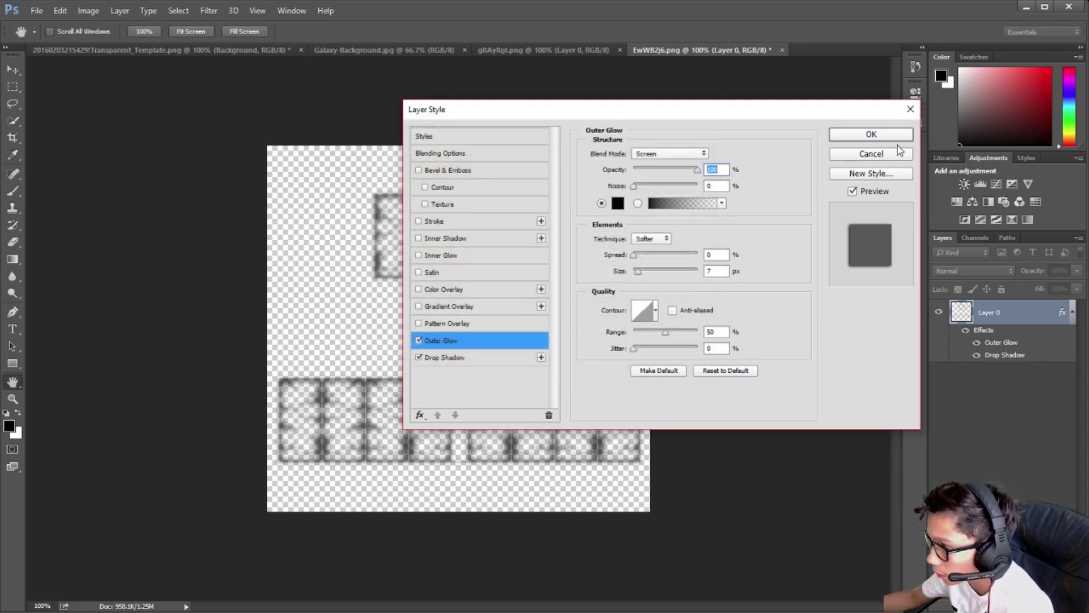
{"action": "left_click", "coordinate": [883, 138]}
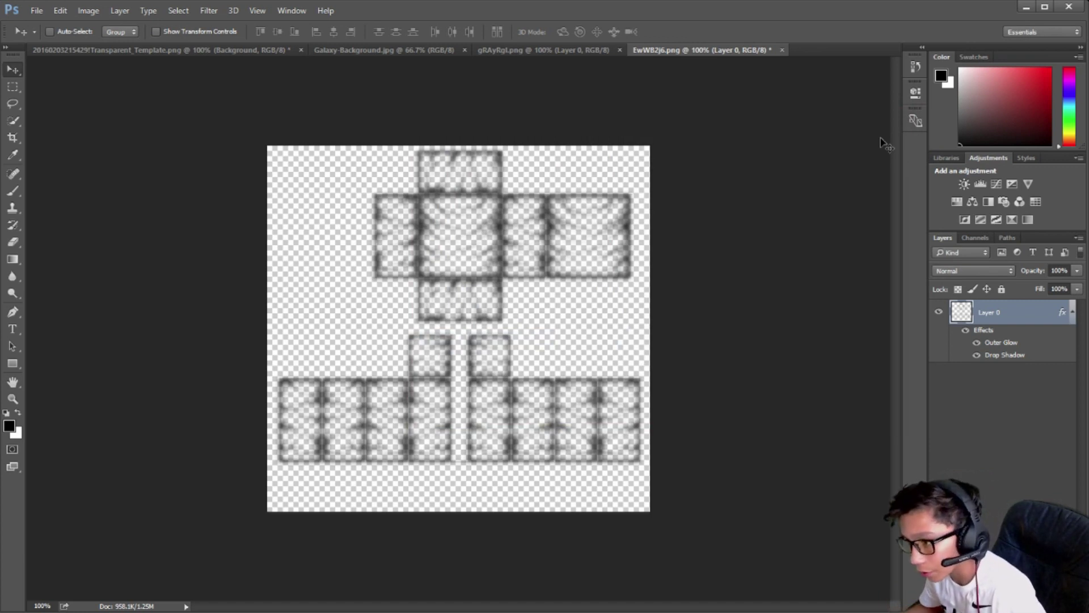
Duplicate the styled shading layer into the Transparent_Template.png document and switch to that document.
{"action": "right_click", "coordinate": [996, 306]}
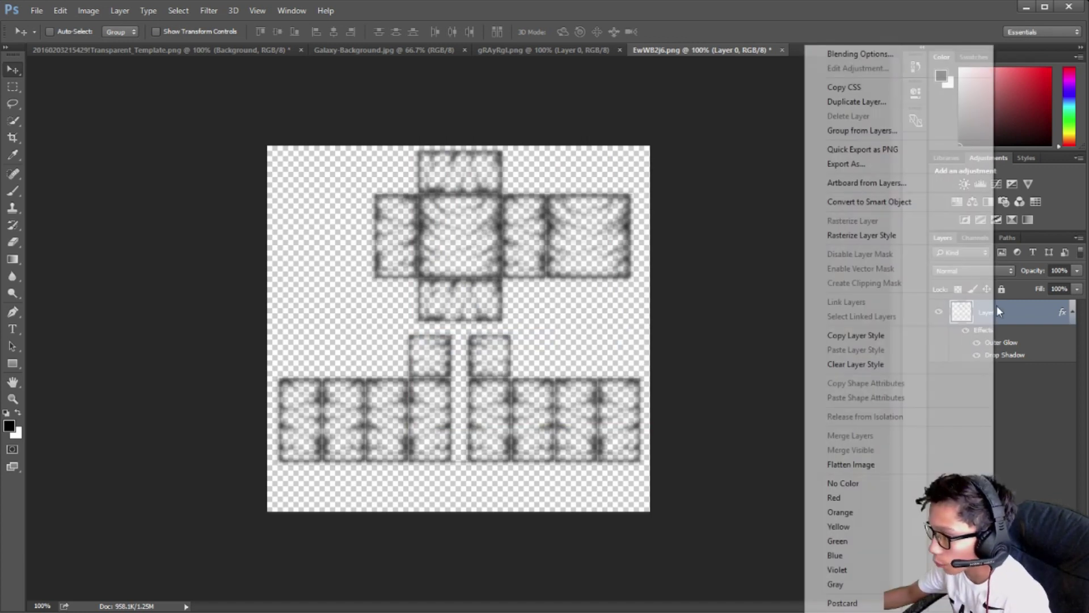
{"action": "left_click", "coordinate": [927, 103]}
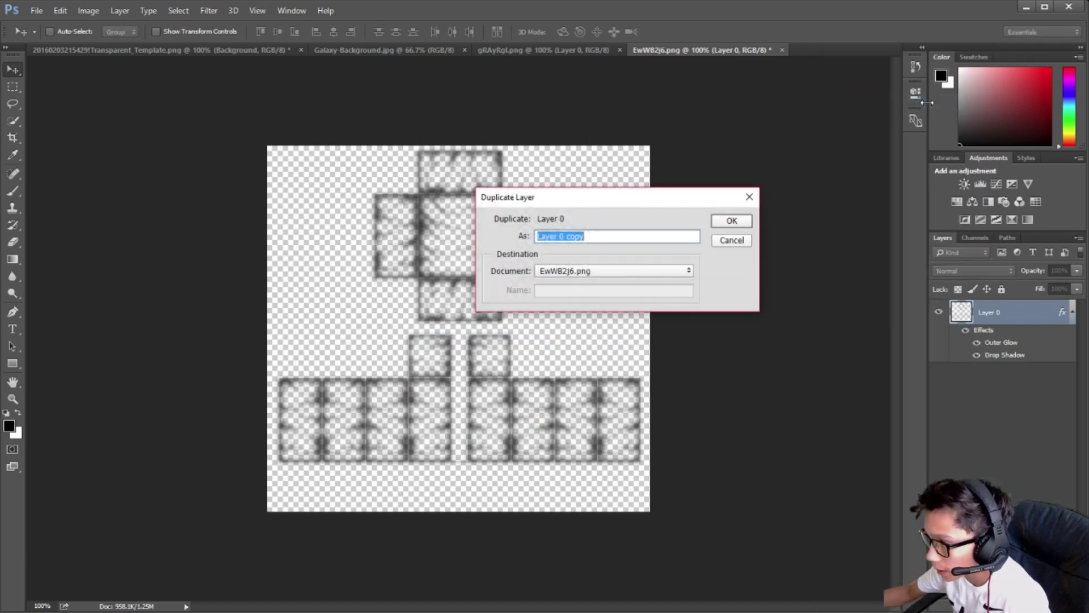
{"action": "left_click", "coordinate": [652, 271]}
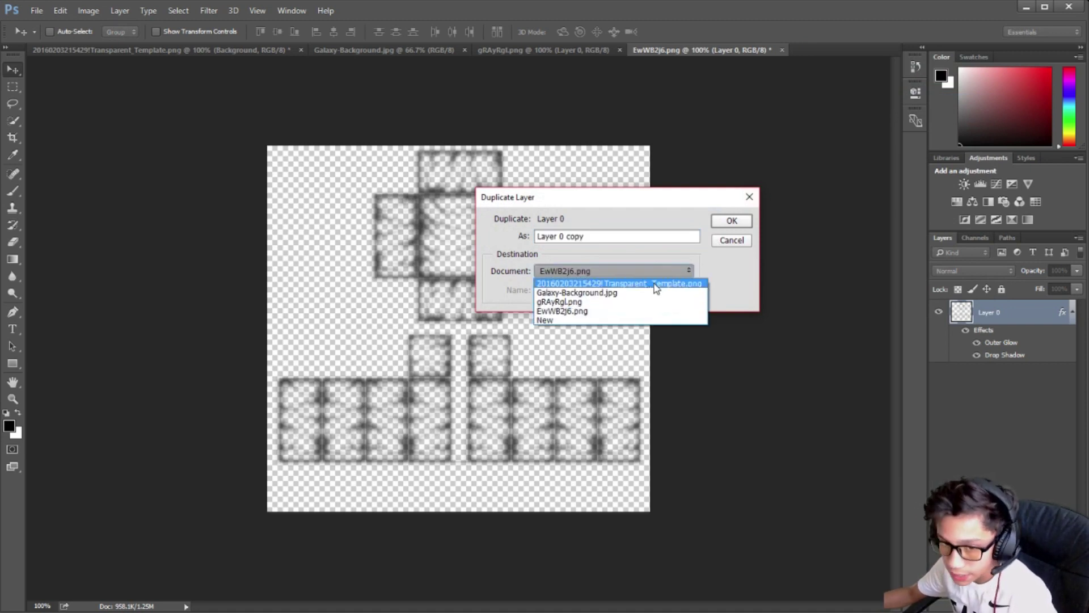
{"action": "left_click", "coordinate": [656, 288]}
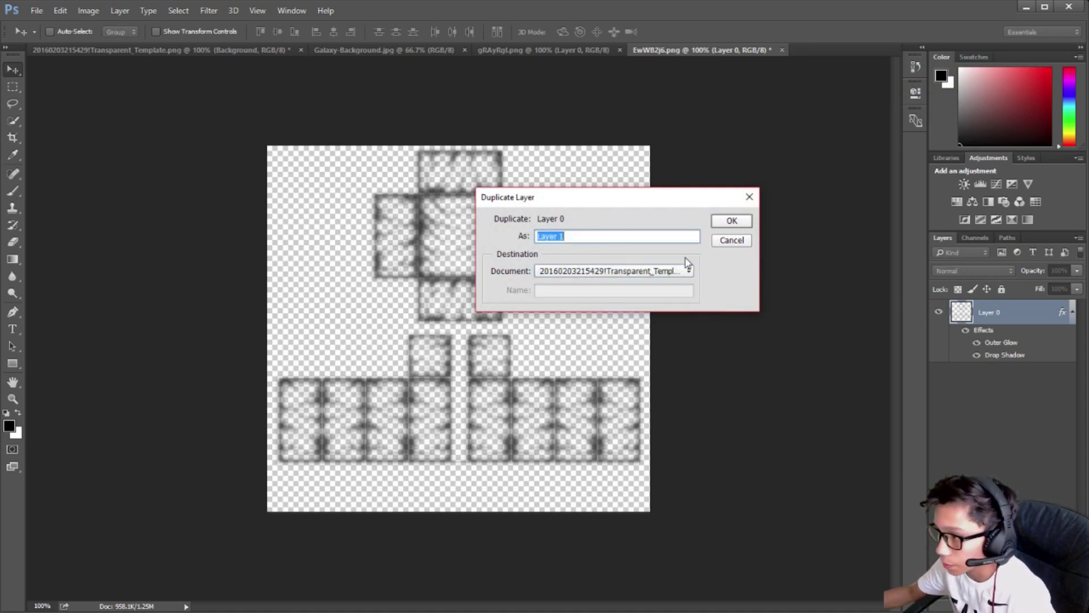
{"action": "left_click", "coordinate": [732, 221]}
{"action": "left_click", "coordinate": [128, 52]}
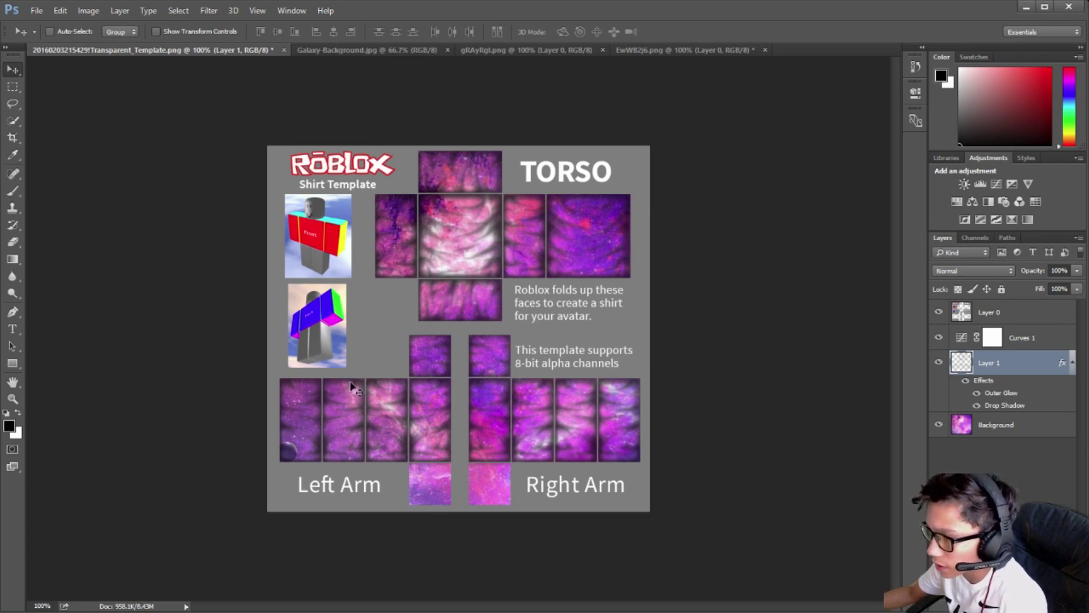
Move the shading layer above the Curves 1 adjustment layer and set its opacity to 87%.
{"action": "left_click", "coordinate": [1077, 272]}
{"action": "left_click_drag", "start_coordinate": [1061, 285], "coordinate": [1057, 283]}
{"action": "left_click", "coordinate": [1013, 370]}
{"action": "left_click_drag", "start_coordinate": [1013, 371], "coordinate": [1016, 335]}
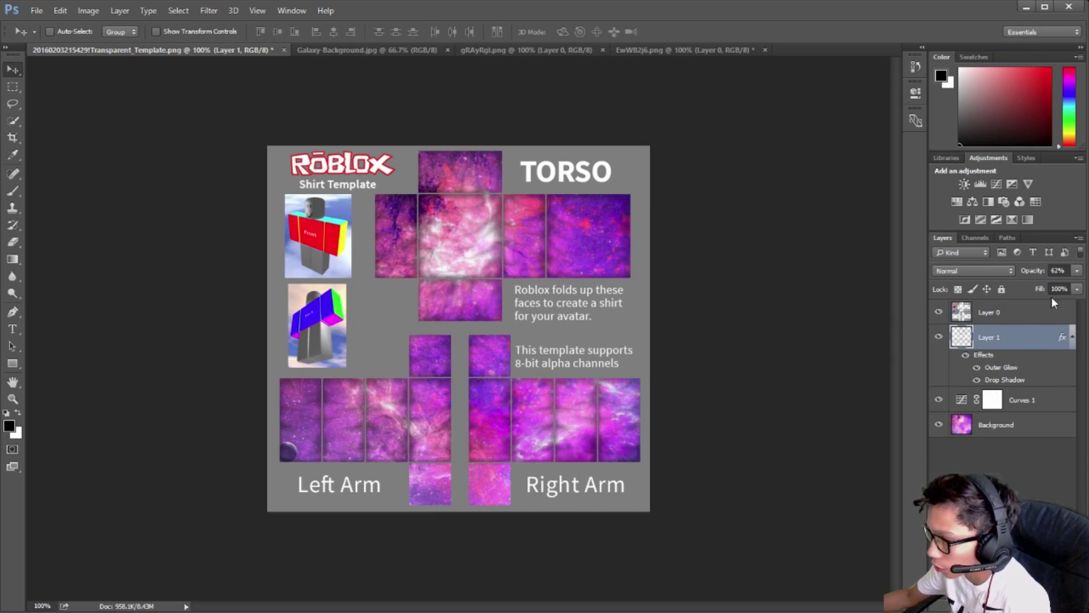
{"action": "left_click", "coordinate": [1078, 271]}
{"action": "left_click_drag", "start_coordinate": [1057, 283], "coordinate": [1072, 284]}
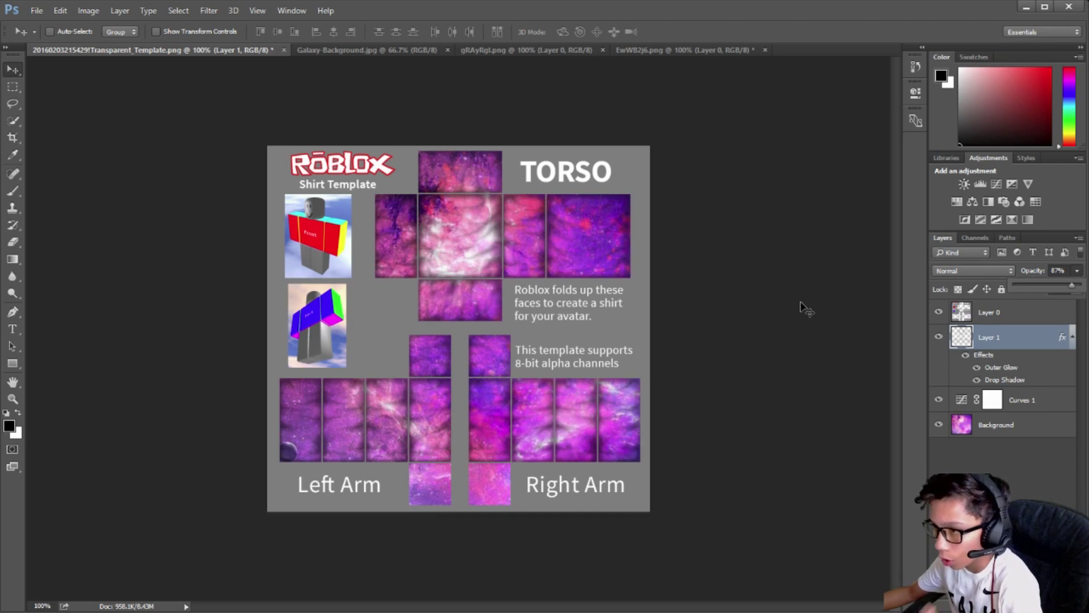
Open the logo image Nike-Logo-PNG.png from the VIDEO folder.
{"action": "left_click", "coordinate": [38, 11]}
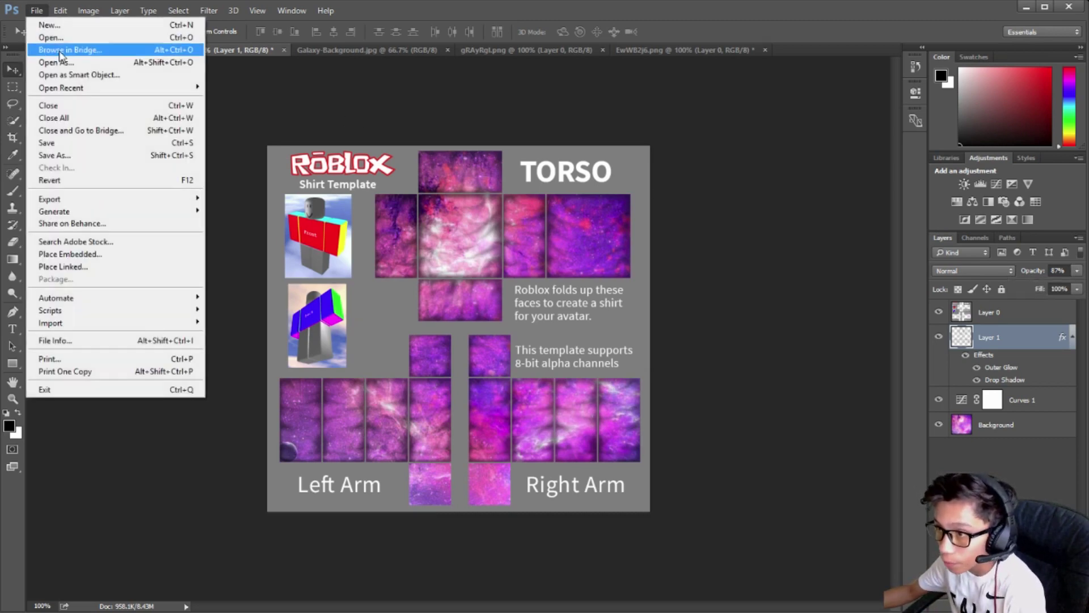
{"action": "left_click", "coordinate": [50, 37]}
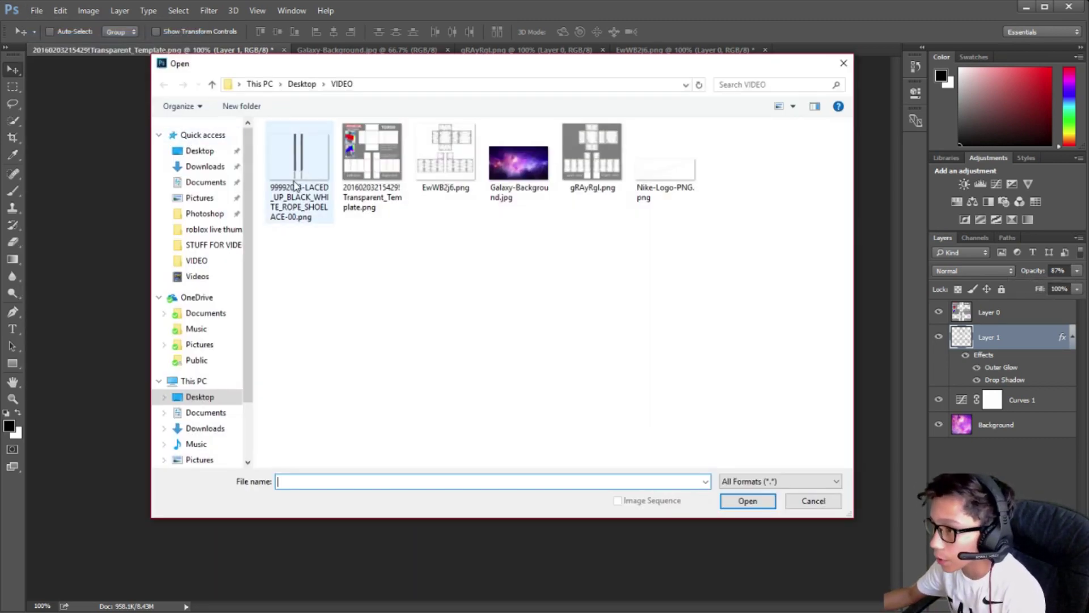
{"action": "double_click", "coordinate": [678, 168]}
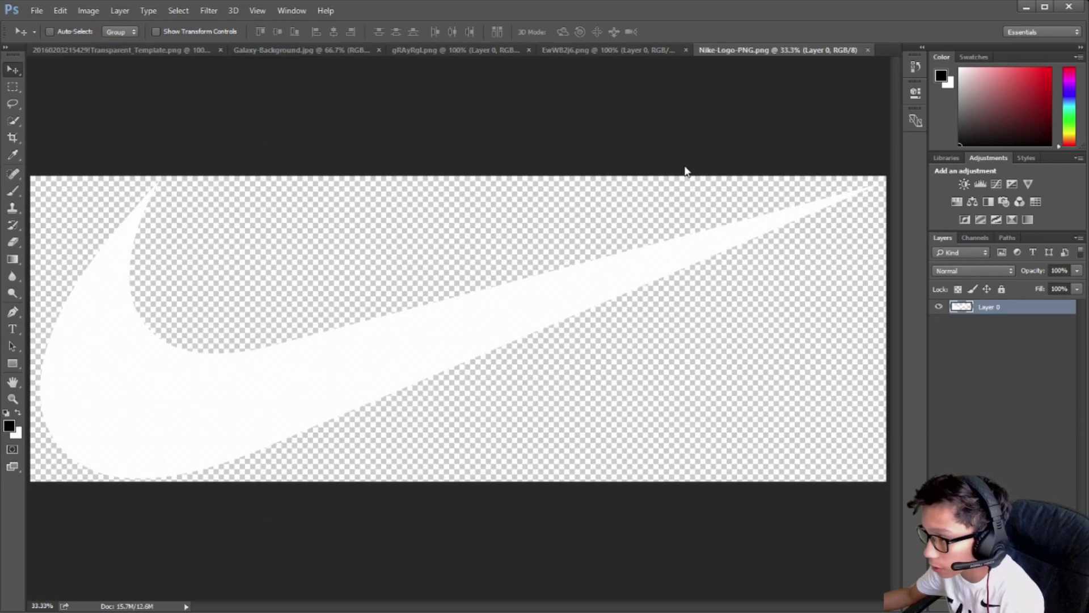
Duplicate the Nike logo layer into the Transparent_Template.png document and switch to that document.
{"action": "right_click", "coordinate": [999, 308]}
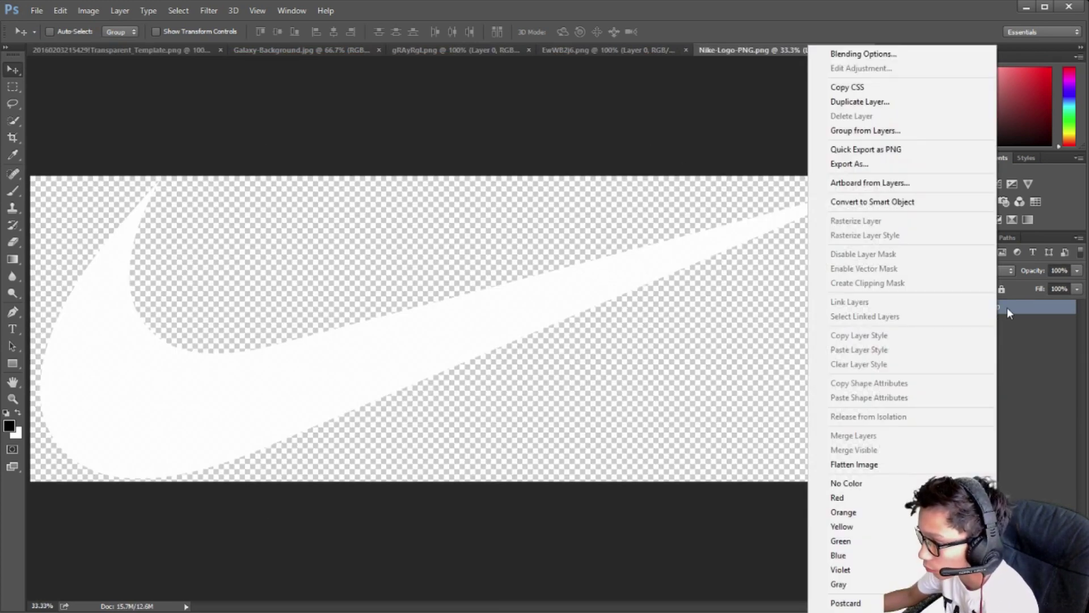
{"action": "left_click", "coordinate": [878, 103]}
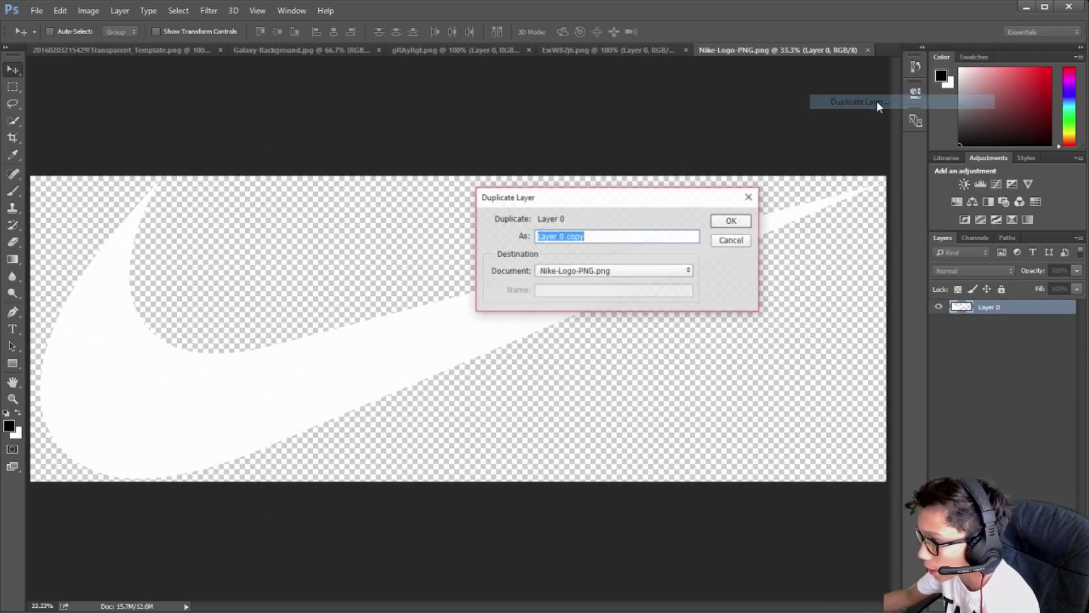
{"action": "left_click", "coordinate": [653, 271]}
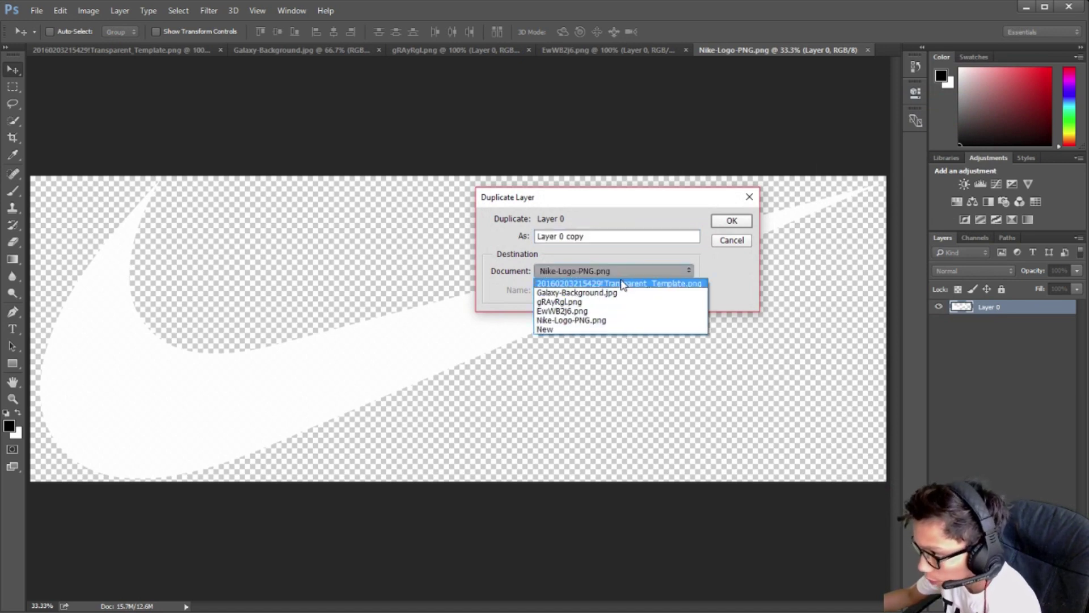
{"action": "left_click", "coordinate": [623, 284]}
{"action": "left_click", "coordinate": [733, 221]}
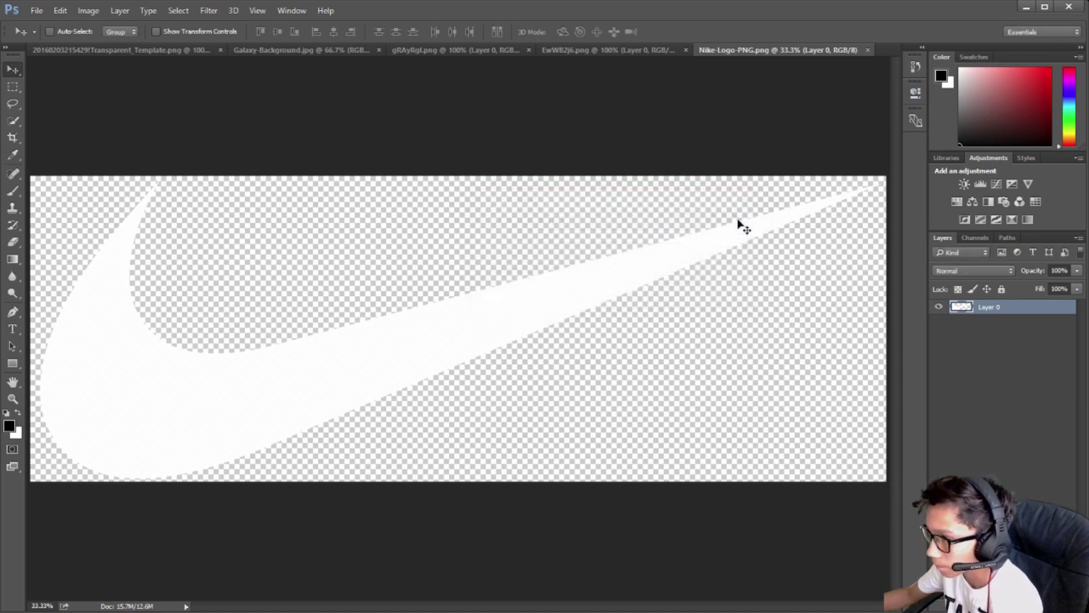
{"action": "left_click", "coordinate": [142, 50]}
Scale the Nike logo down to about 3% and place it on the torso's front panel, applying the transform.
{"action": "left_click_drag", "start_coordinate": [534, 417], "coordinate": [497, 282]}
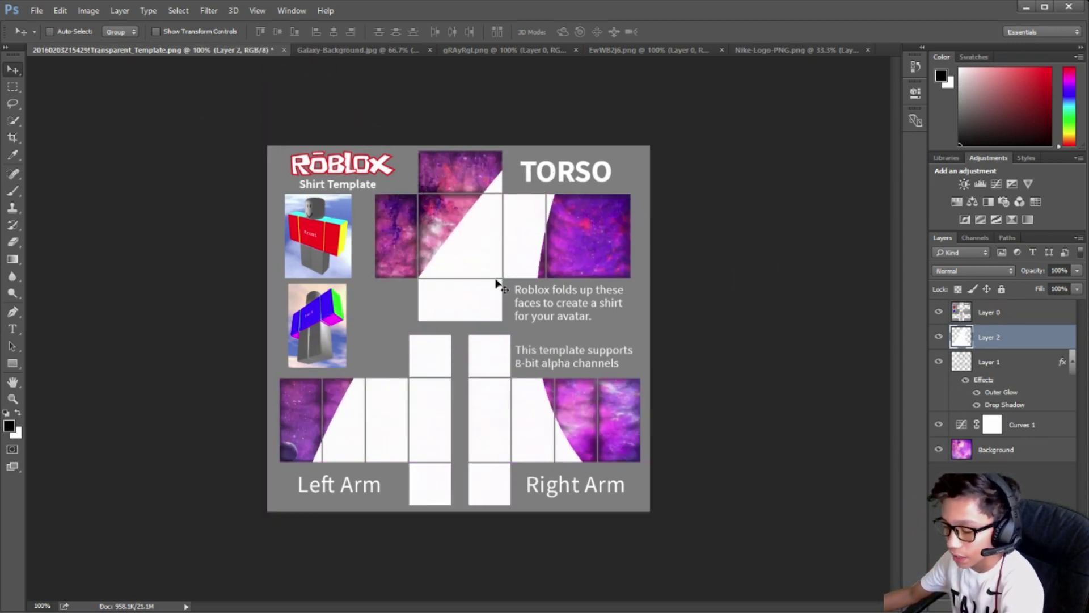
{"action": "key", "text": "ctrl+t"}
{"action": "left_click_drag", "start_coordinate": [492, 264], "coordinate": [478, 413]}
{"action": "left_click_drag", "start_coordinate": [250, 196], "coordinate": [327, 511]}
{"action": "left_click_drag", "start_coordinate": [64, 21], "coordinate": [350, 164]}
{"action": "left_click_drag", "start_coordinate": [691, 144], "coordinate": [216, 141]}
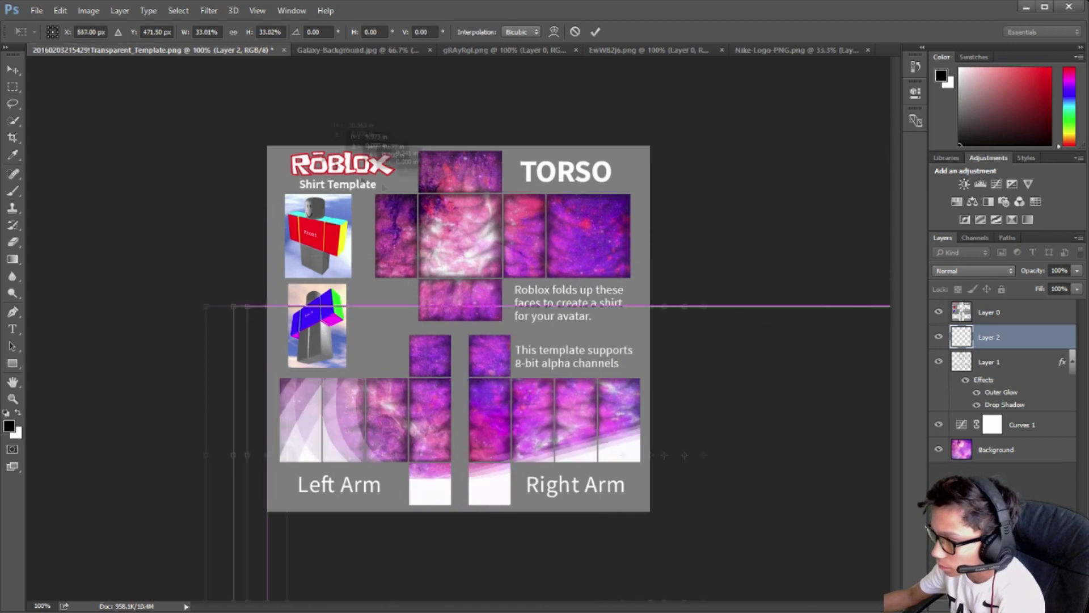
{"action": "left_click_drag", "start_coordinate": [727, 290], "coordinate": [459, 238]}
{"action": "left_click_drag", "start_coordinate": [403, 215], "coordinate": [473, 233]}
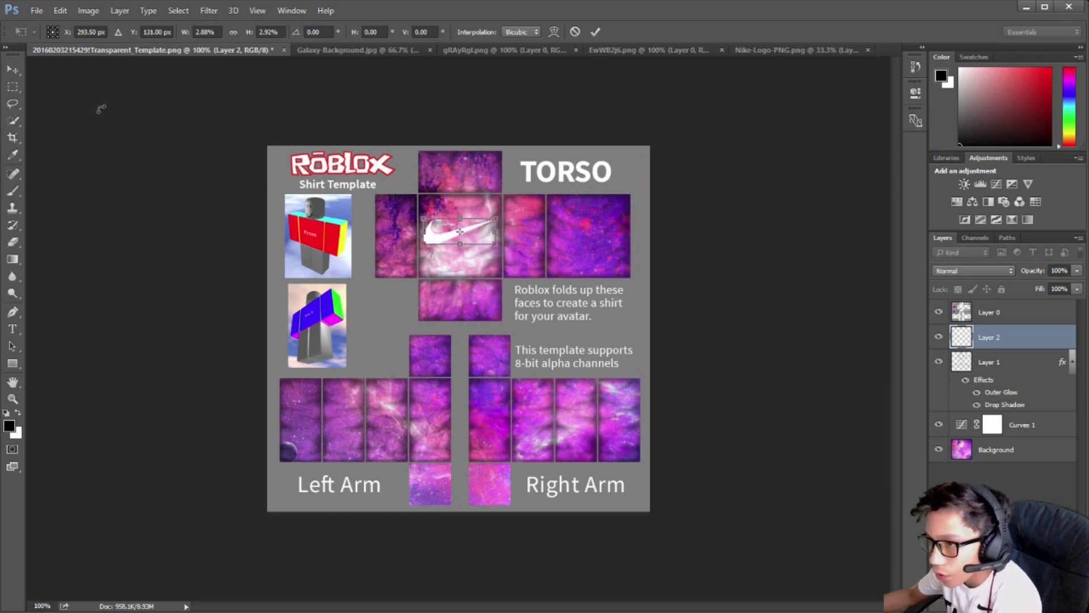
{"action": "left_click", "coordinate": [11, 71]}
{"action": "left_click", "coordinate": [478, 242]}
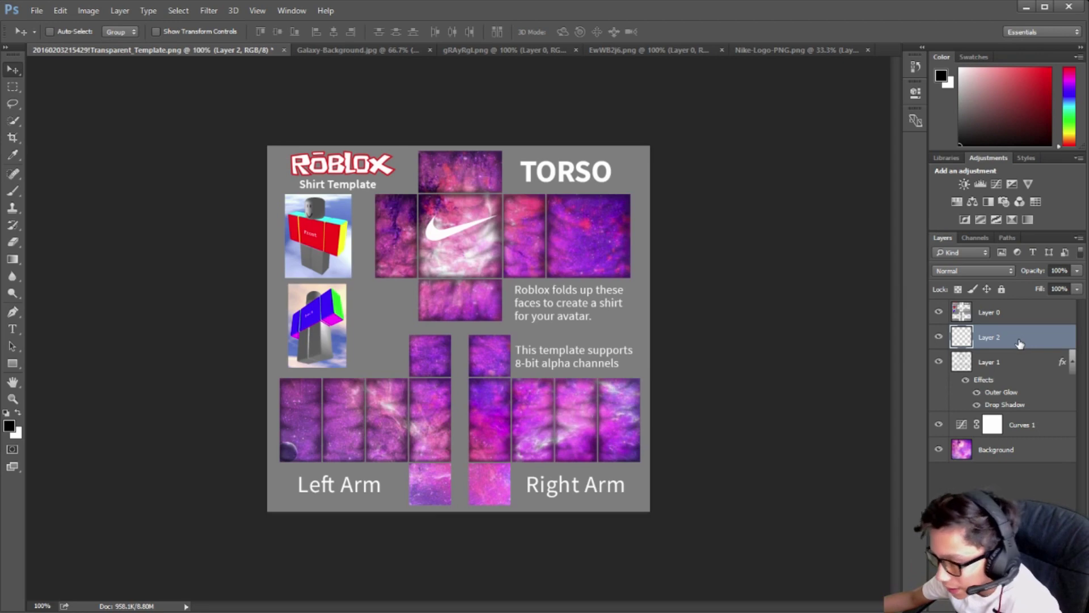
Add a black Satin effect at 100% opacity to the Nike logo layer and apply the layer style.
{"action": "right_click", "coordinate": [1040, 332]}
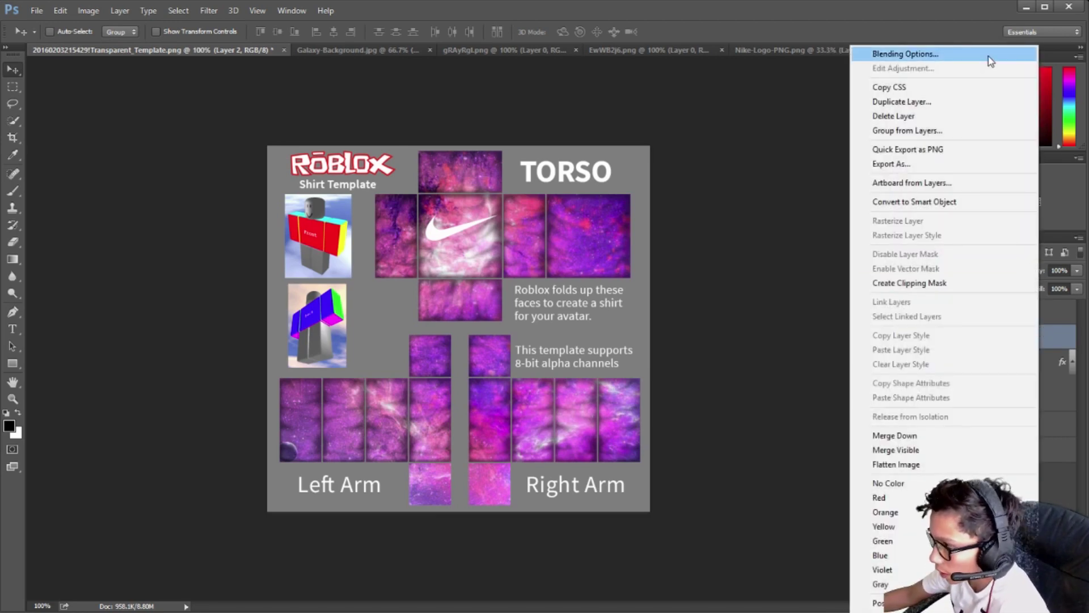
{"action": "left_click", "coordinate": [990, 56]}
{"action": "left_click_drag", "start_coordinate": [683, 110], "coordinate": [885, 235]}
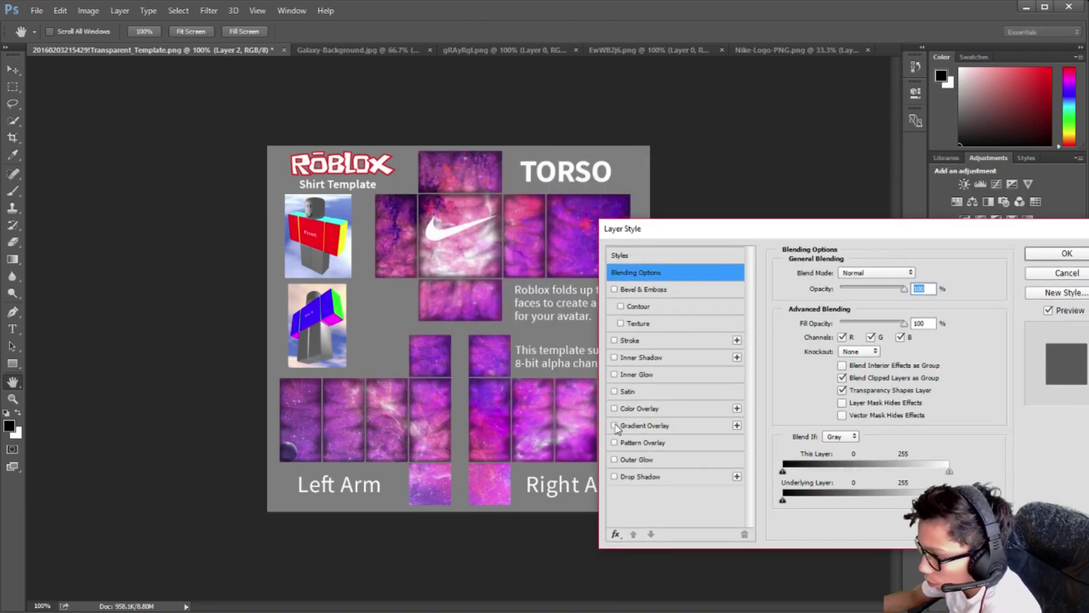
{"action": "left_click", "coordinate": [614, 391]}
{"action": "left_click", "coordinate": [628, 391]}
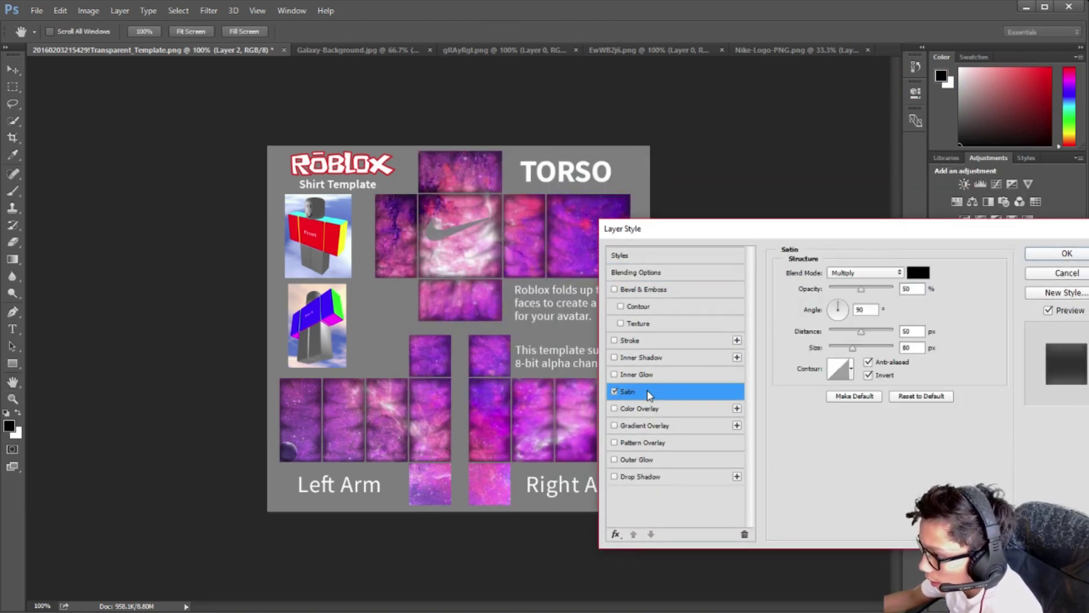
{"action": "left_click_drag", "start_coordinate": [860, 291], "coordinate": [896, 289]}
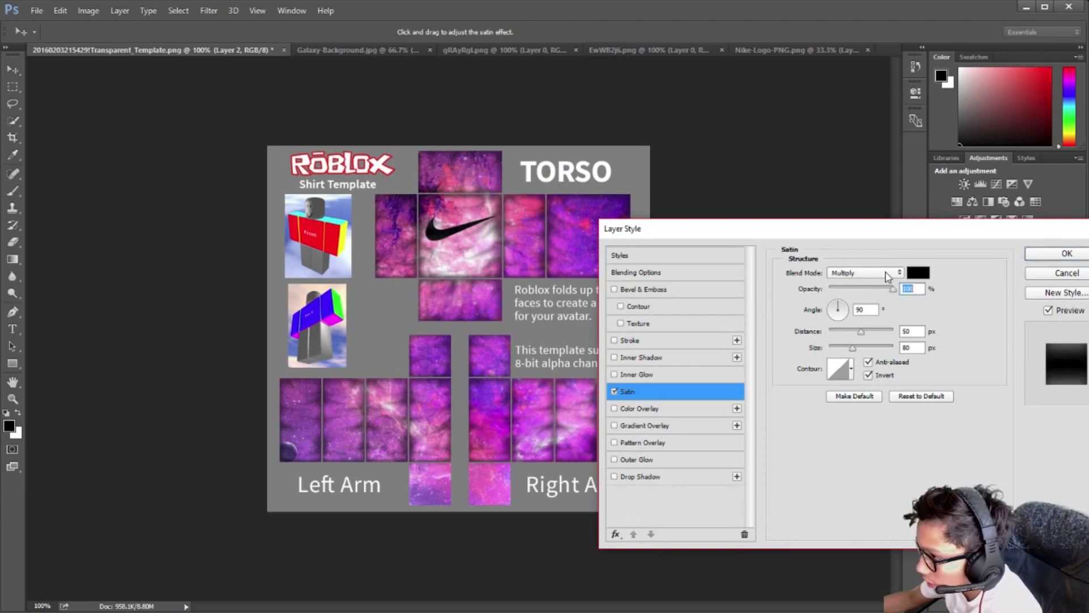
{"action": "left_click", "coordinate": [919, 273]}
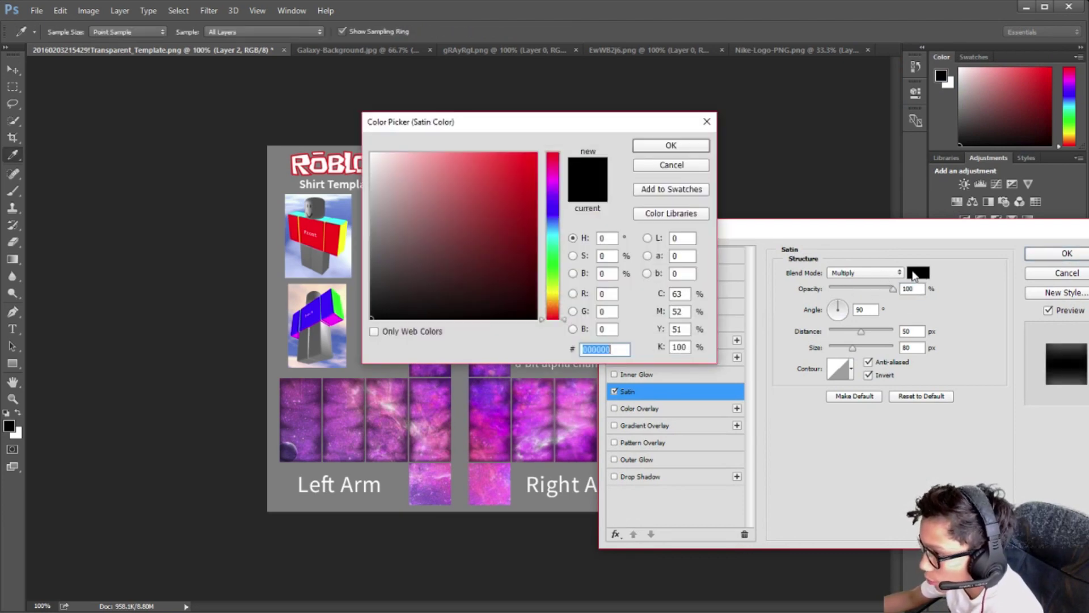
{"action": "left_click_drag", "start_coordinate": [511, 119], "coordinate": [805, 83]}
{"action": "left_click_drag", "start_coordinate": [761, 189], "coordinate": [747, 200]}
{"action": "left_click", "coordinate": [884, 152]}
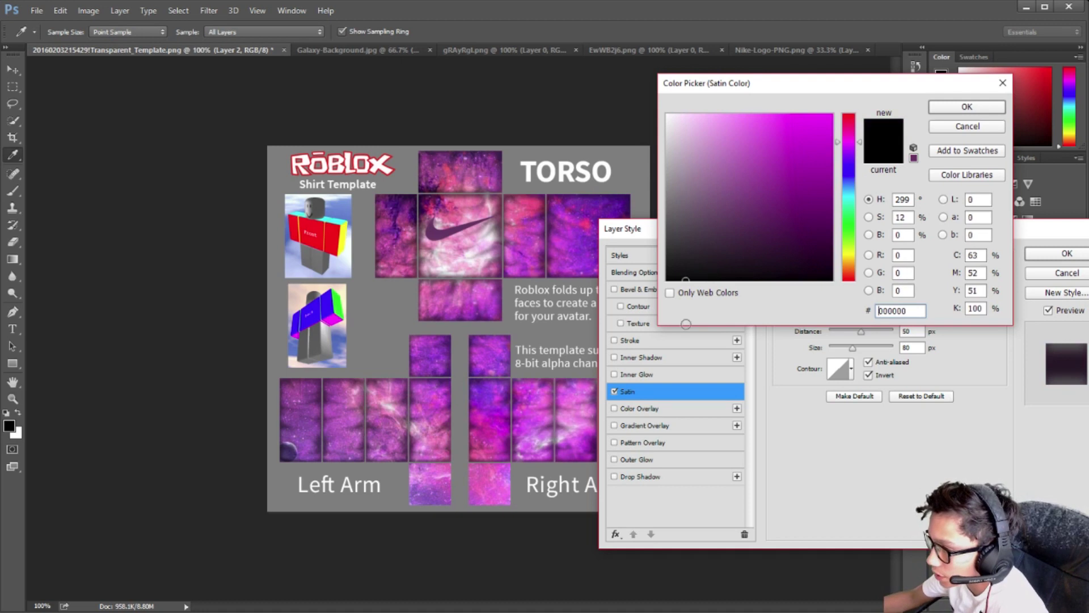
{"action": "left_click", "coordinate": [959, 105]}
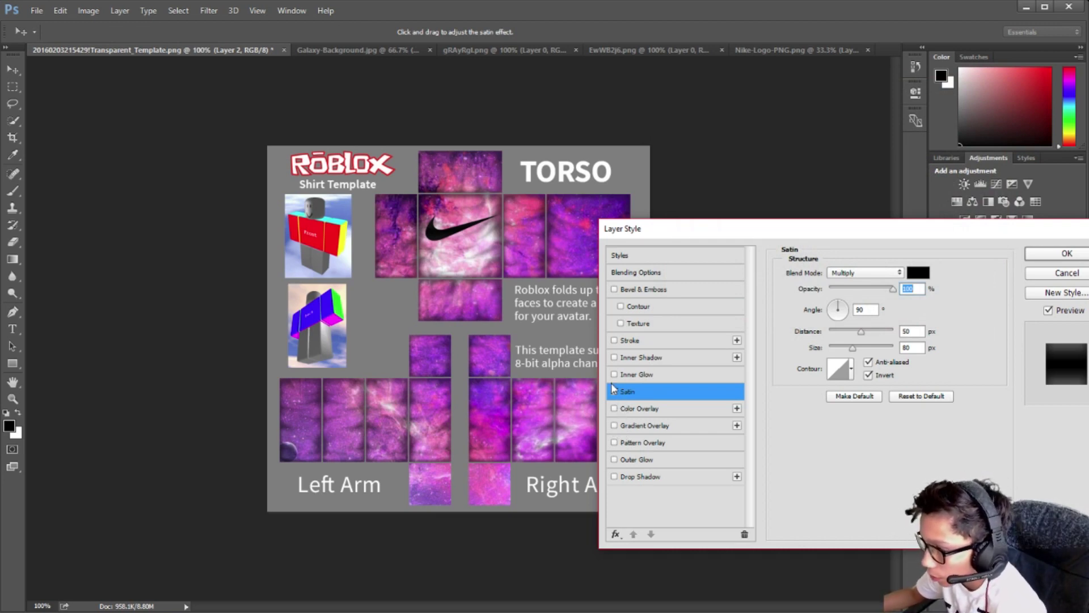
{"action": "left_click", "coordinate": [1047, 254]}
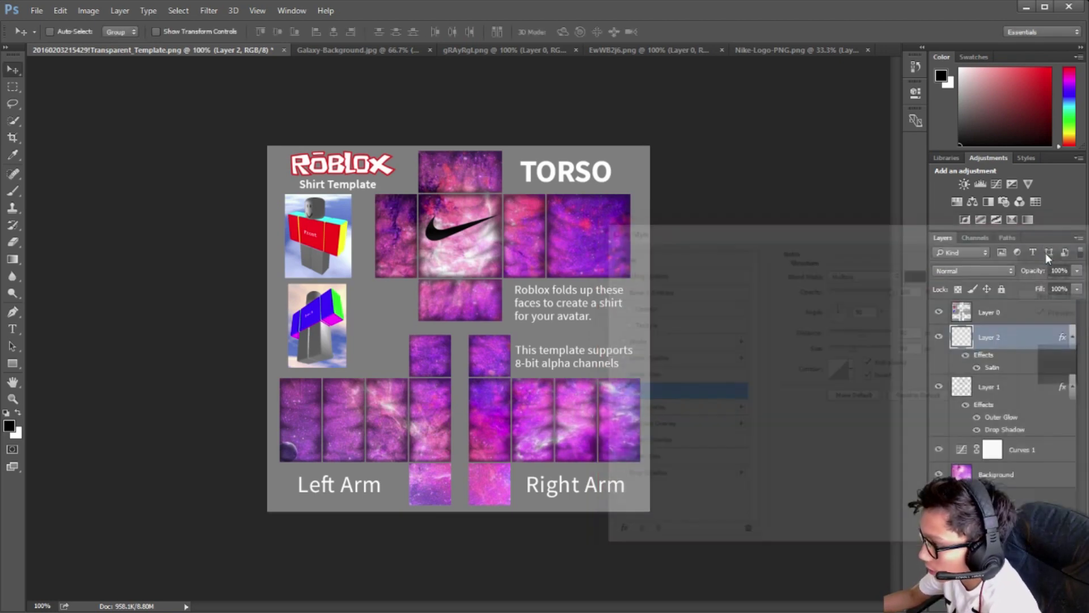
Duplicate the black Nike logo layer and place the copy directly beneath the original.
{"action": "right_click", "coordinate": [990, 346]}
{"action": "left_click", "coordinate": [868, 99]}
{"action": "key", "text": "Return"}
{"action": "left_click_drag", "start_coordinate": [1021, 341], "coordinate": [1032, 426]}
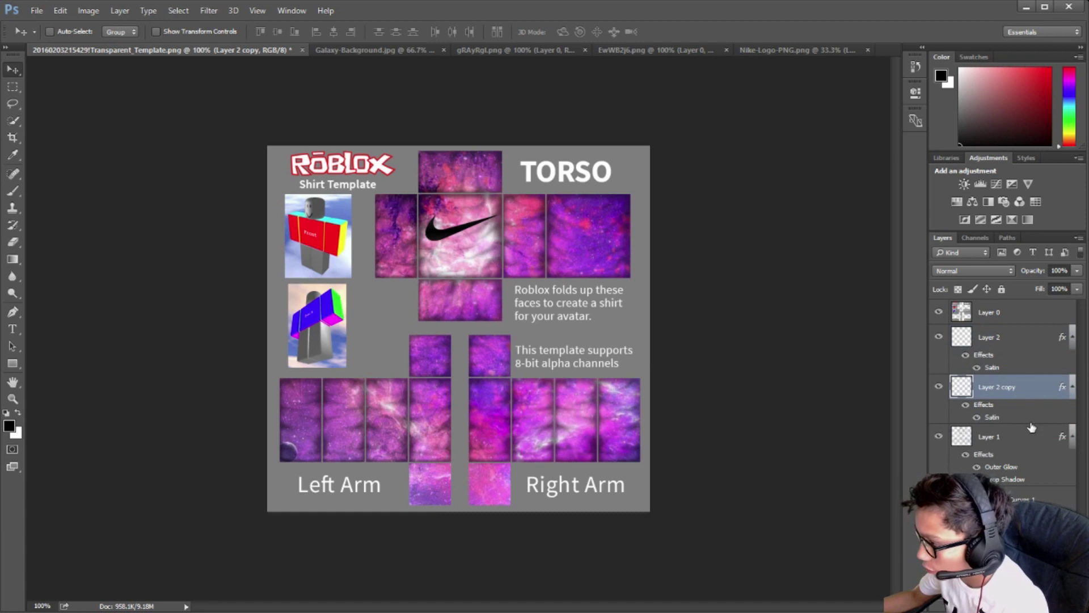
{"action": "right_click", "coordinate": [1021, 389]}
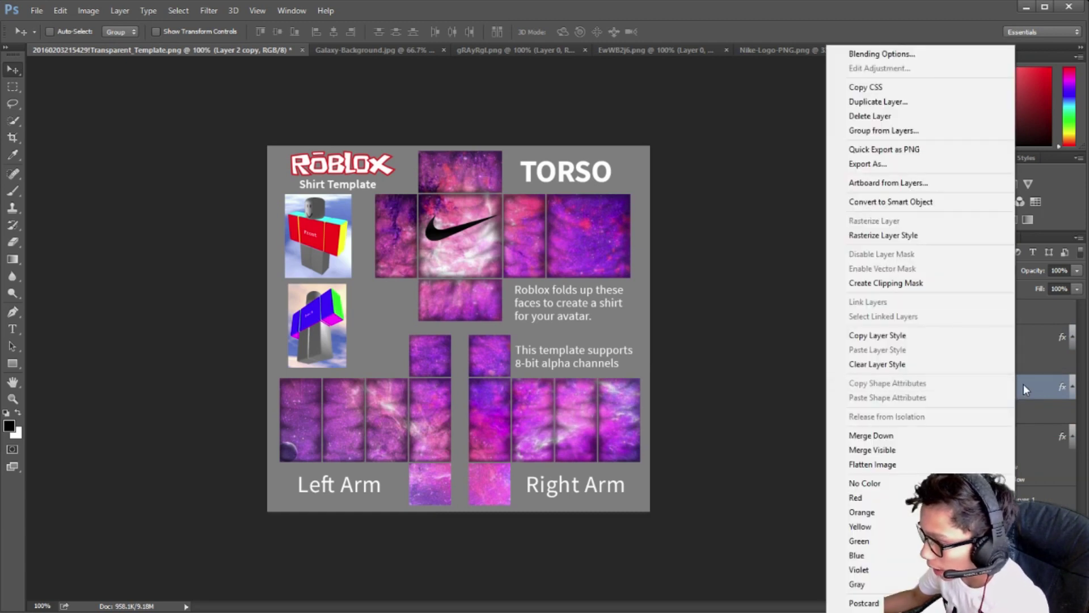
{"action": "left_click", "coordinate": [1043, 390]}
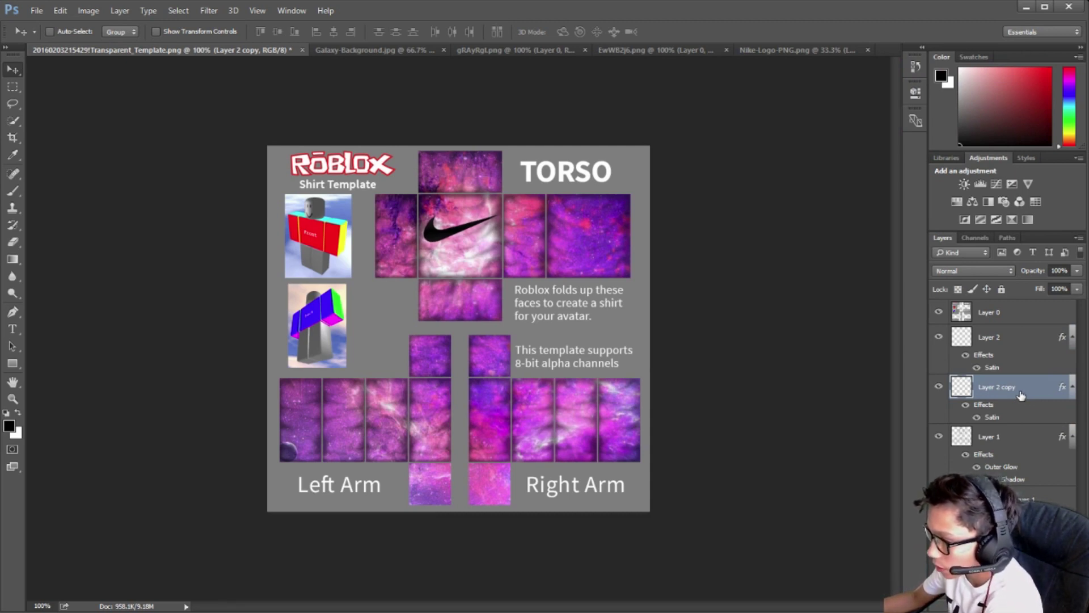
Turn off the Satin effect on the lower copy of the Nike logo.
{"action": "double_click", "coordinate": [988, 389]}
{"action": "double_click", "coordinate": [1044, 390]}
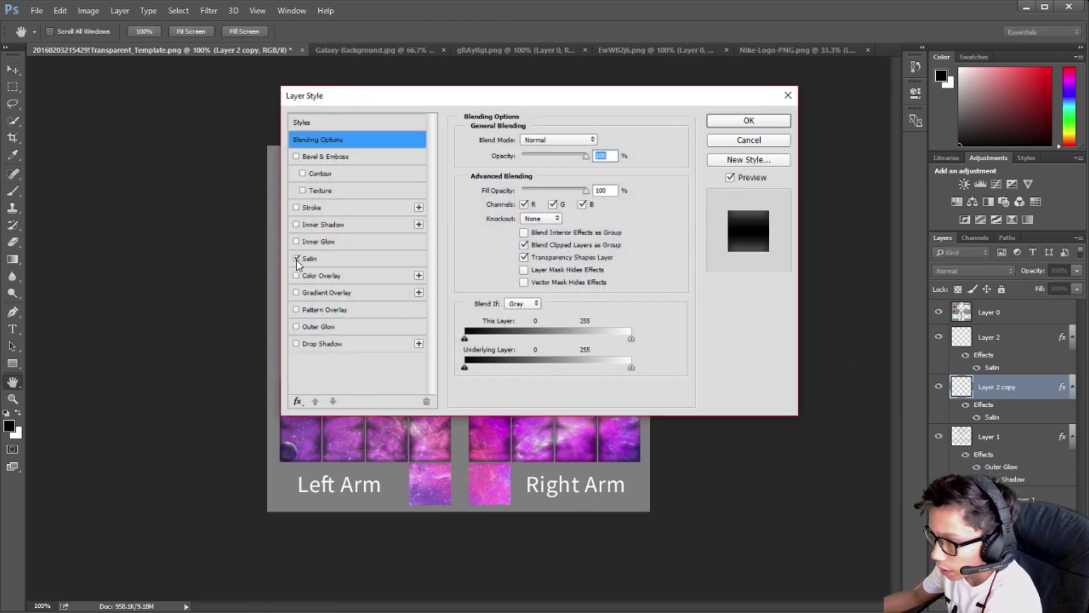
{"action": "left_click", "coordinate": [297, 258]}
{"action": "left_click", "coordinate": [738, 121]}
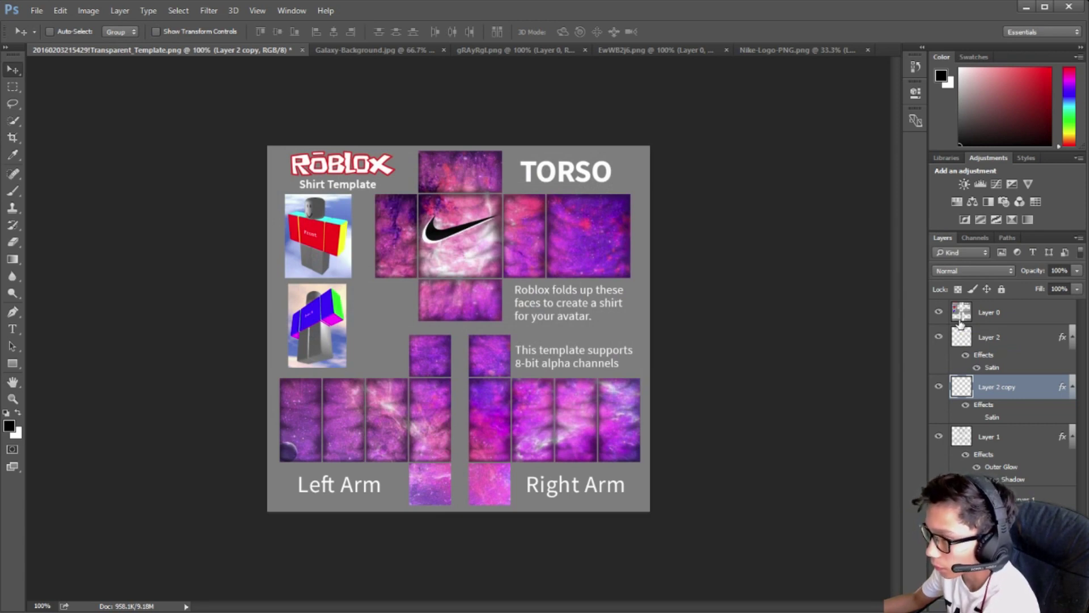
Enable the Satin effect on the lower Nike logo copy with a purple colour at 100% opacity.
{"action": "double_click", "coordinate": [990, 387]}
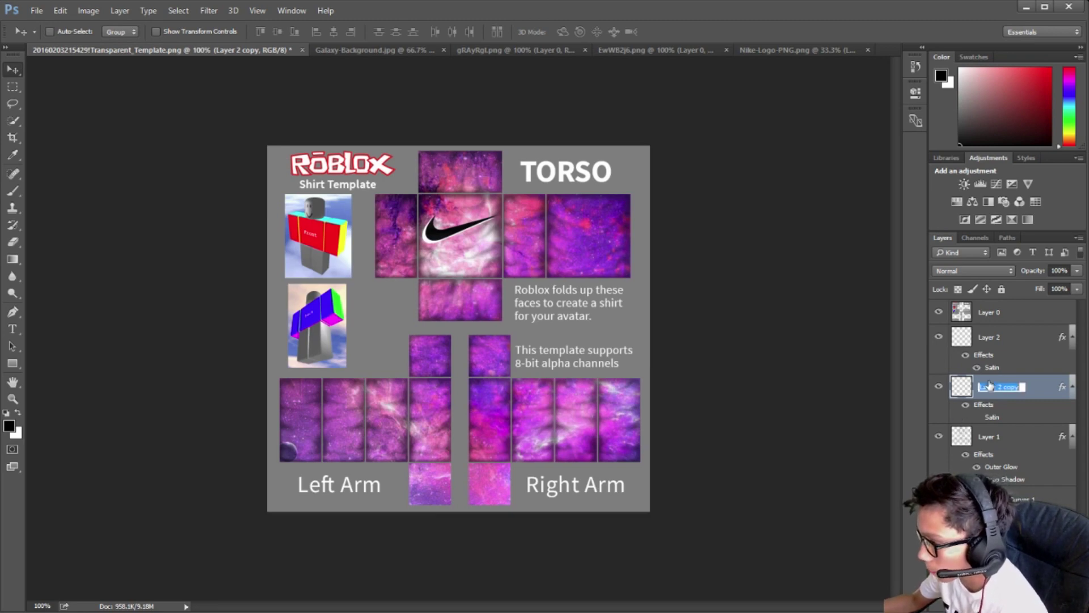
{"action": "left_click", "coordinate": [1048, 390]}
{"action": "right_click", "coordinate": [1034, 391]}
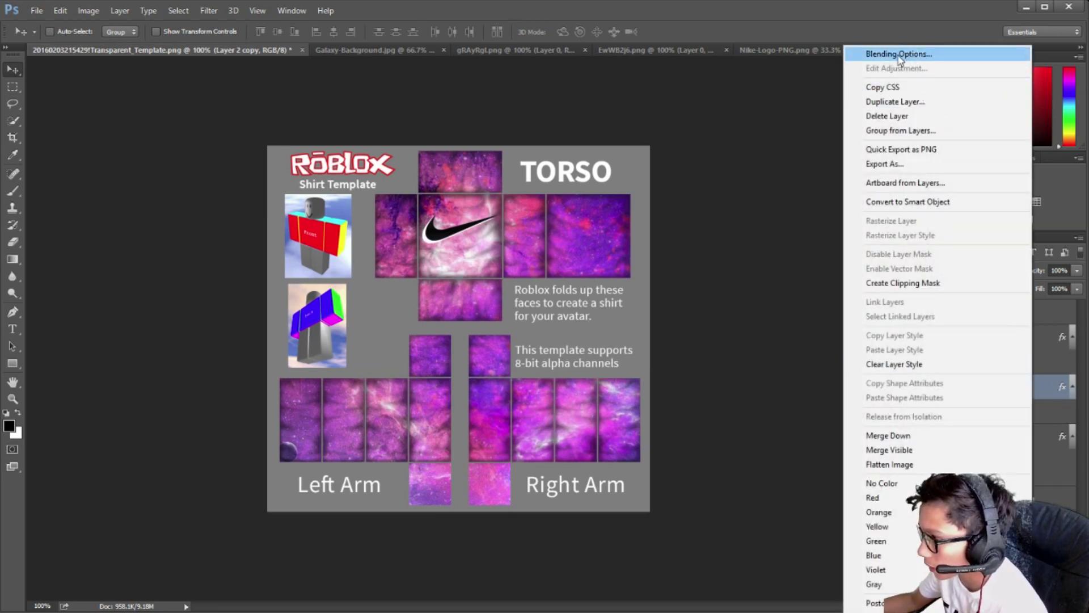
{"action": "left_click", "coordinate": [936, 53]}
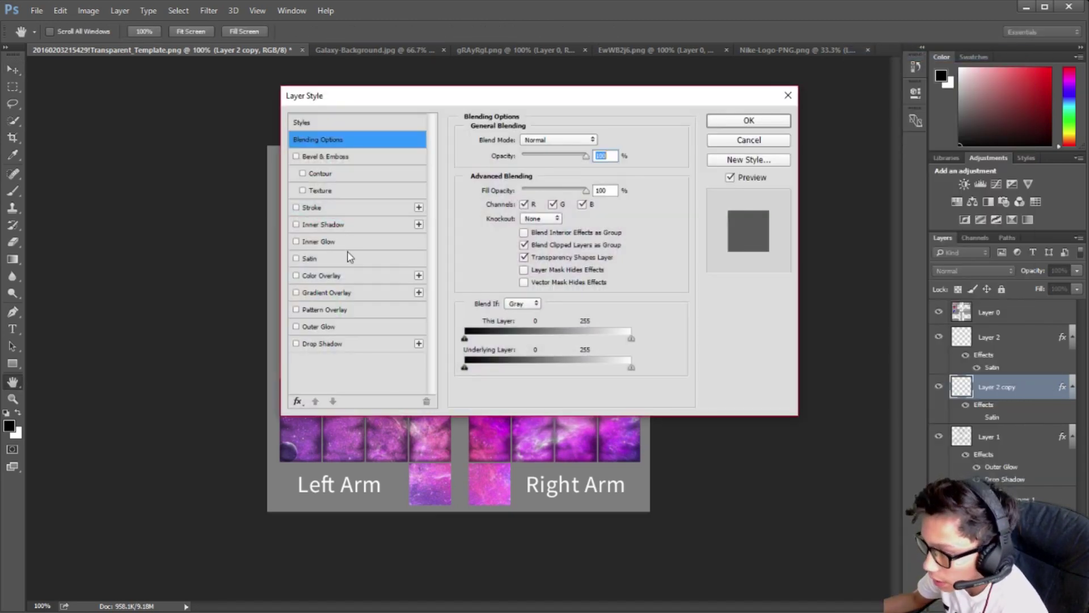
{"action": "left_click", "coordinate": [296, 258]}
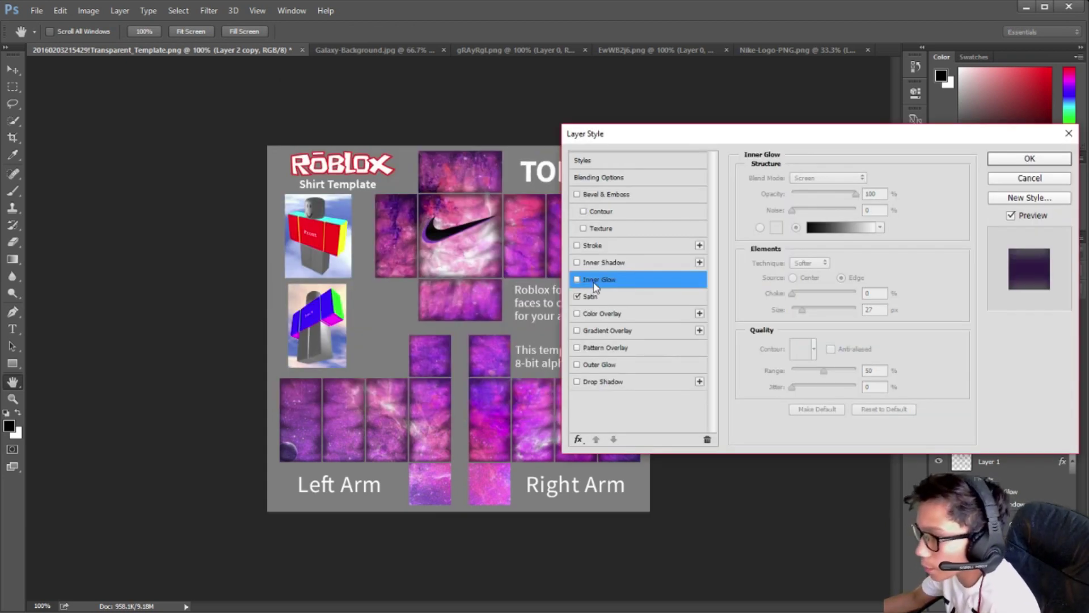
Add a black Drop Shadow to the logo copy, increase its distance slightly and set its blend mode to Color Burn.
{"action": "left_click", "coordinate": [577, 382]}
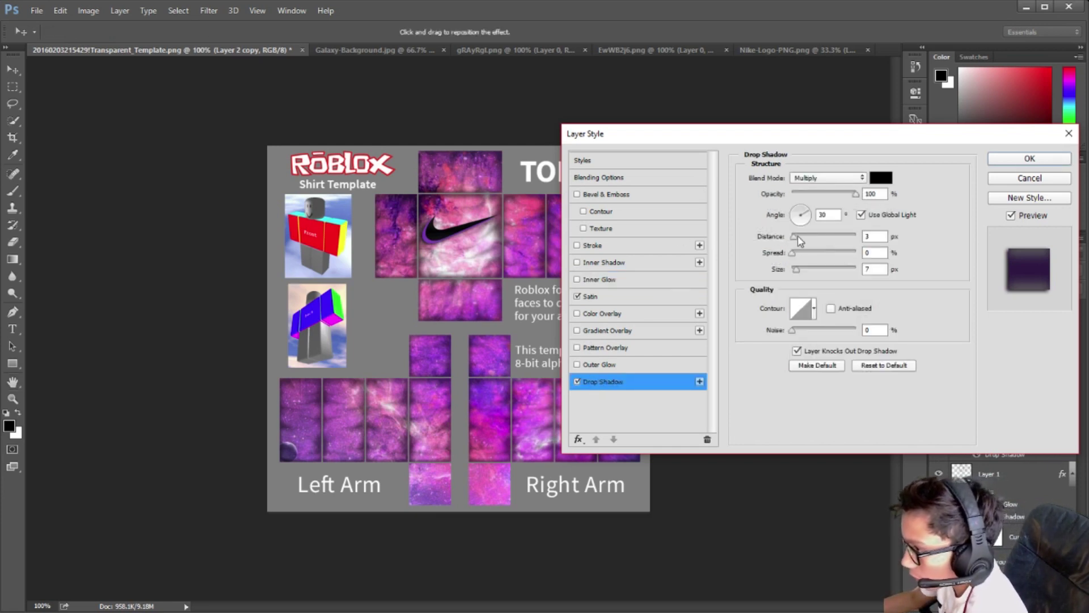
{"action": "mouse_move", "coordinate": [798, 237]}
{"action": "left_mouse_down"}
{"action": "mouse_move", "coordinate": [832, 233]}
{"action": "mouse_move", "coordinate": [800, 238]}
{"action": "left_mouse_up"}
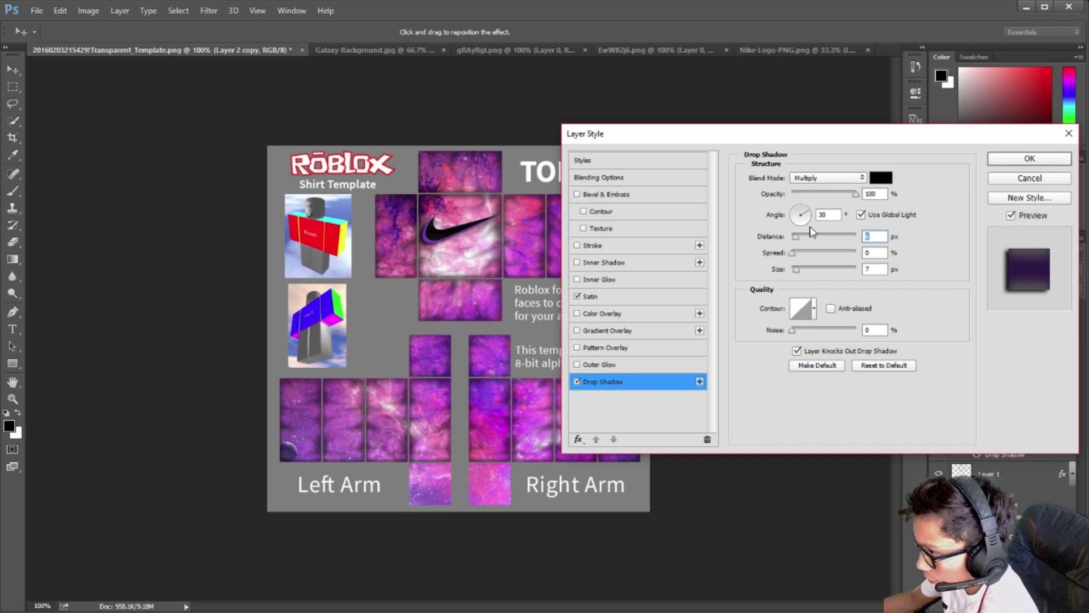
{"action": "left_click", "coordinate": [829, 178]}
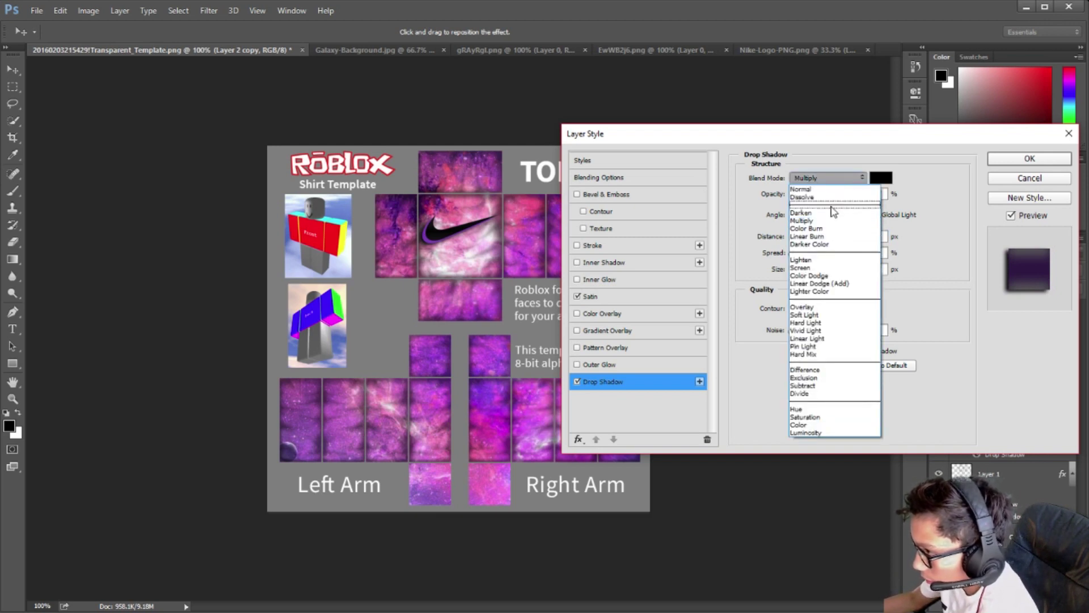
{"action": "left_click", "coordinate": [833, 234]}
{"action": "key", "text": "Down"}
{"action": "left_click", "coordinate": [796, 236]}
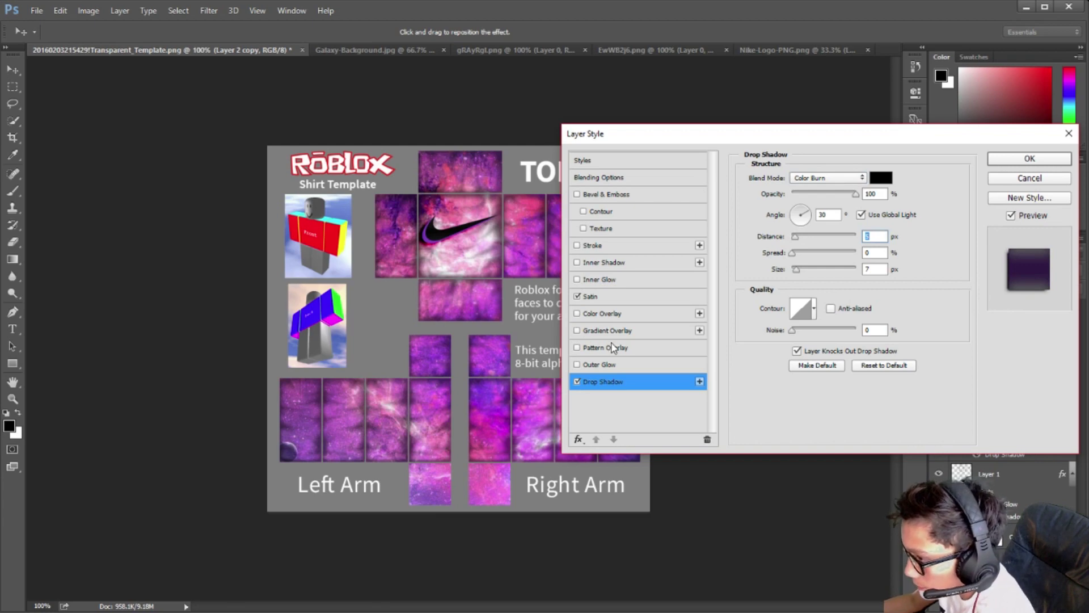
Change the Satin colour on the Nike logo copy to black (000000) and apply the layer style.
{"action": "left_click", "coordinate": [597, 298]}
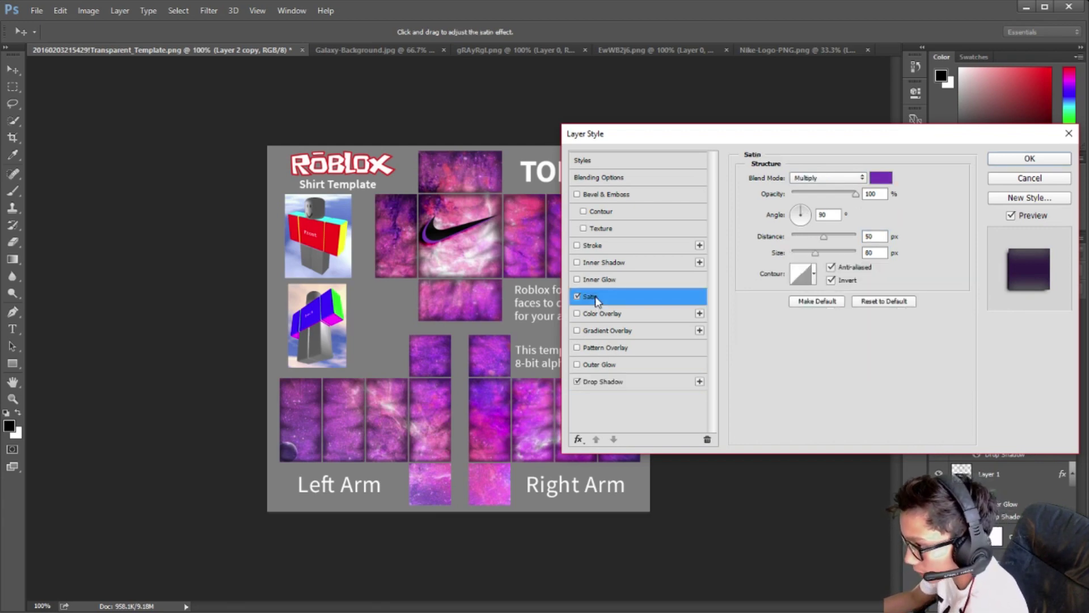
{"action": "left_click", "coordinate": [889, 179]}
{"action": "type", "text": "000000"}
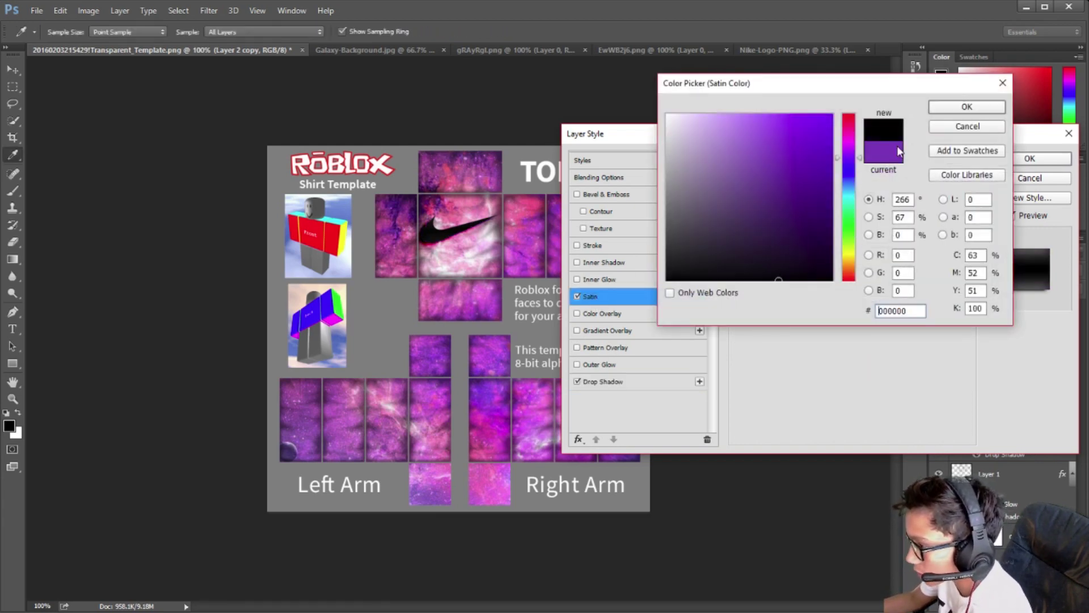
{"action": "left_click", "coordinate": [946, 104]}
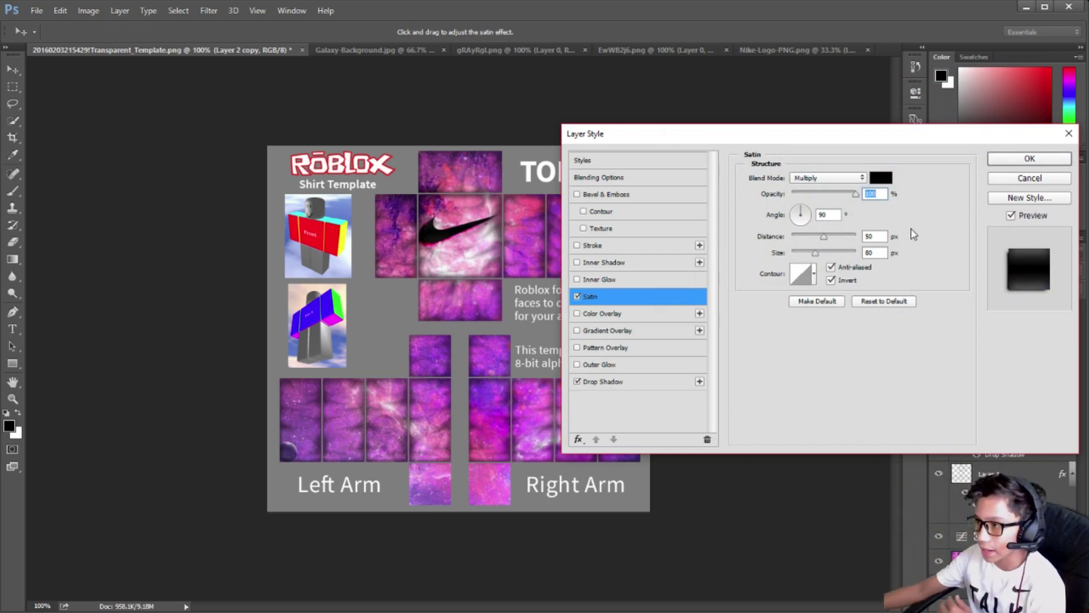
{"action": "left_click", "coordinate": [1016, 160]}
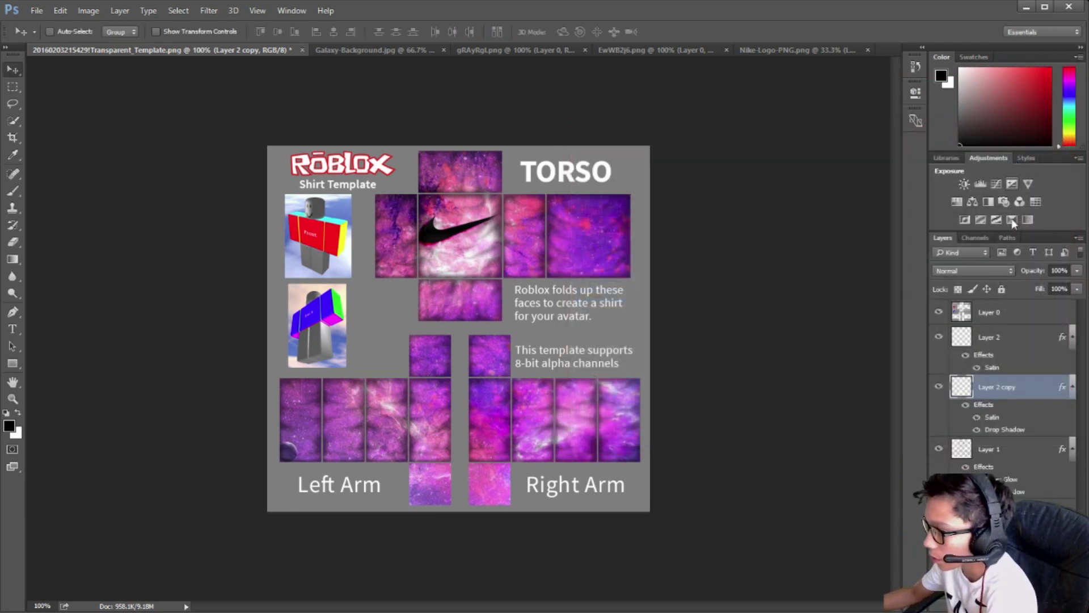
Merge the original Nike logo layer and its copy into one layer.
{"action": "left_click", "coordinate": [987, 340], "text": "ctrl"}
{"action": "right_click", "coordinate": [987, 341]}
{"action": "key", "text": "Escape"}
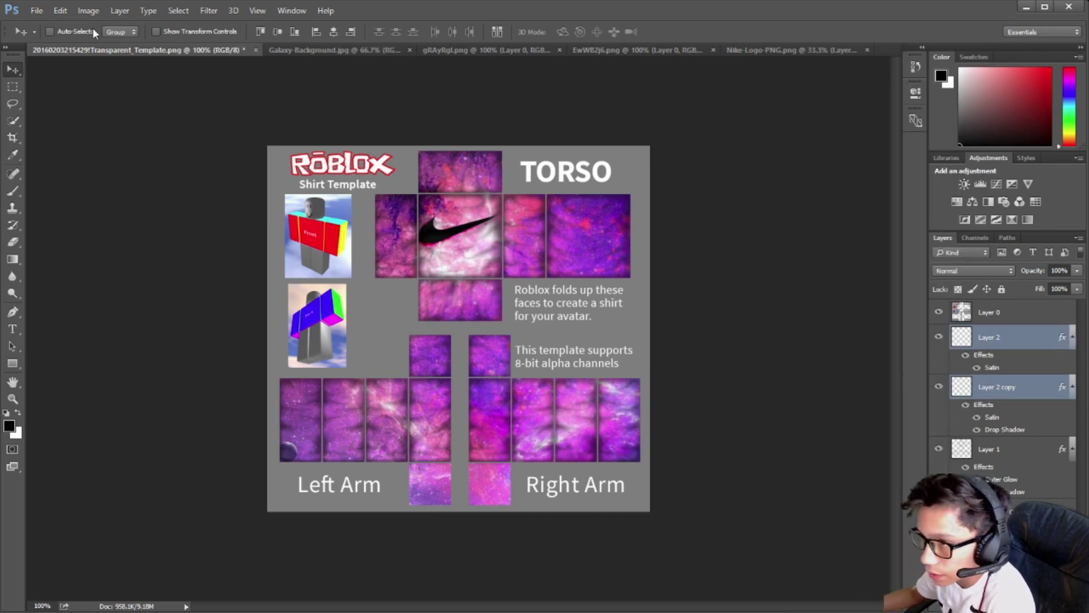
{"action": "left_click", "coordinate": [124, 12]}
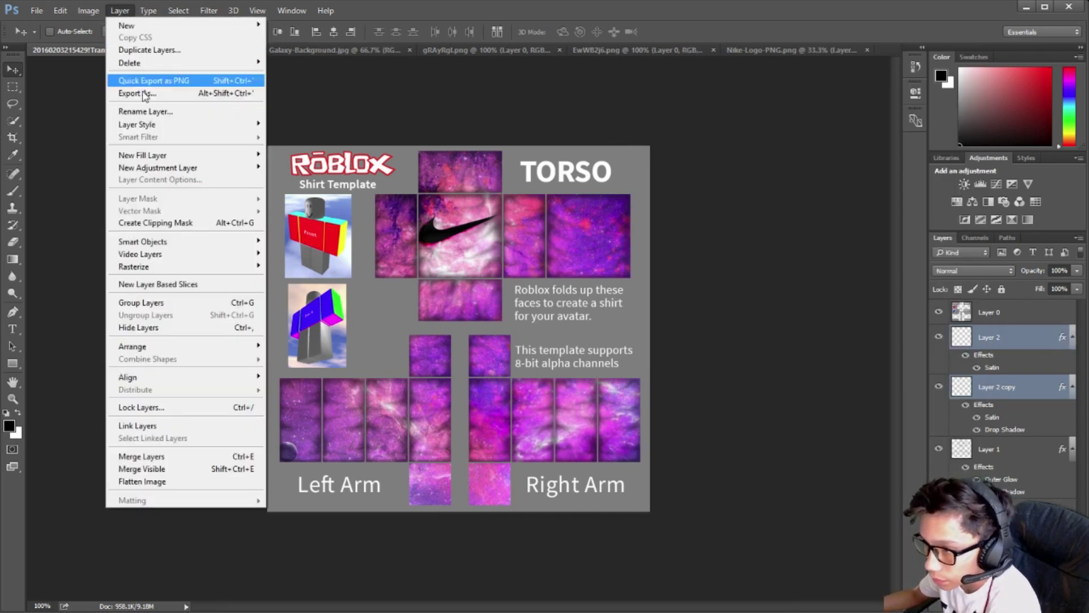
{"action": "left_click", "coordinate": [170, 457]}
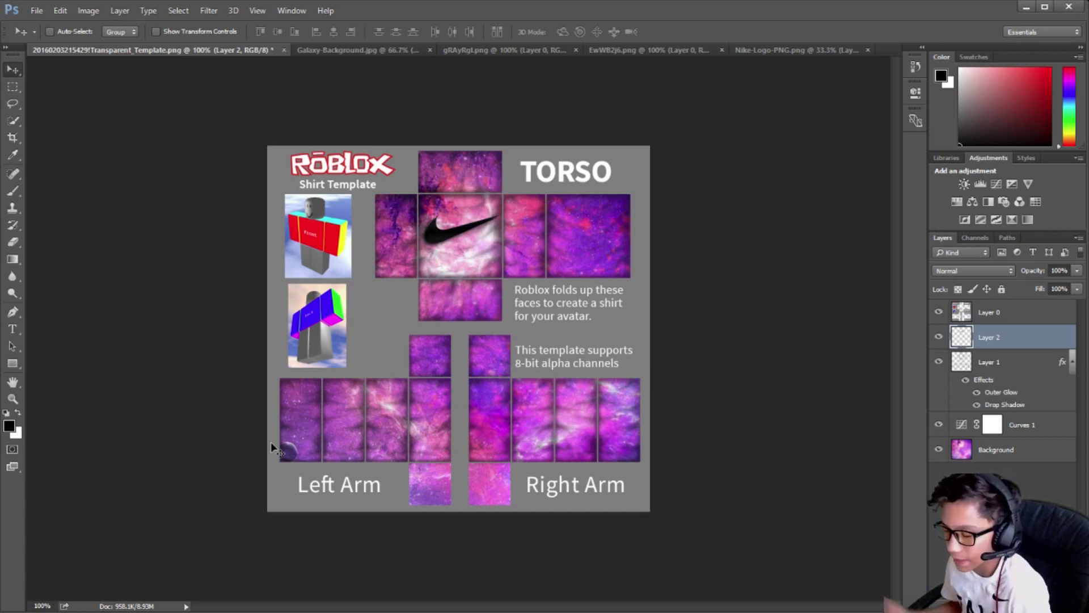
Remove the galaxy artwork on the Background layer from the lower half of both arms using a full-width rectangular selection.
{"action": "key", "text": "alt+comma"}
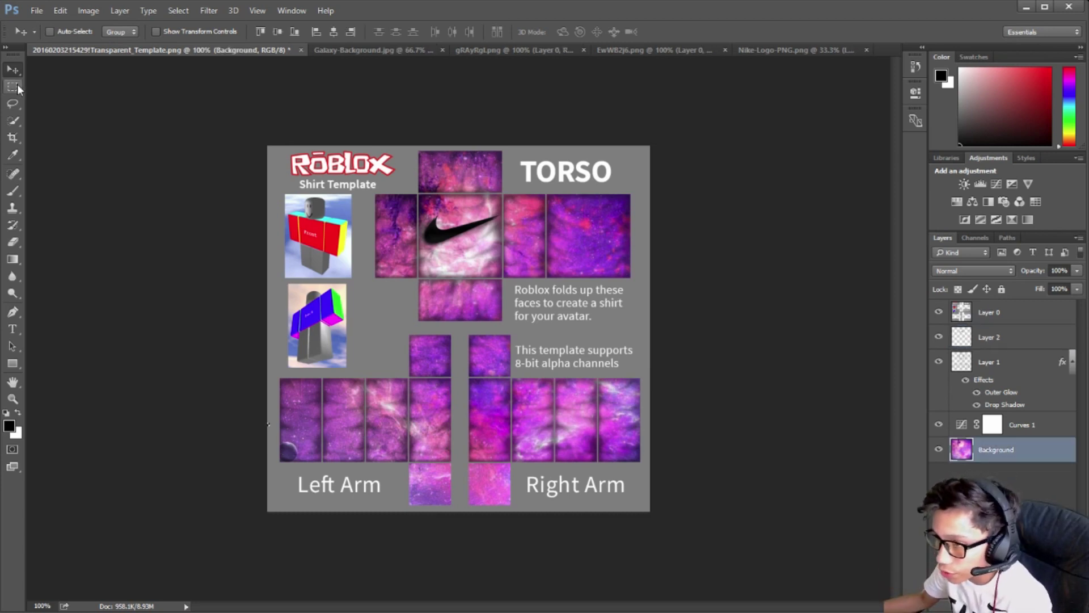
{"action": "left_click", "coordinate": [13, 86]}
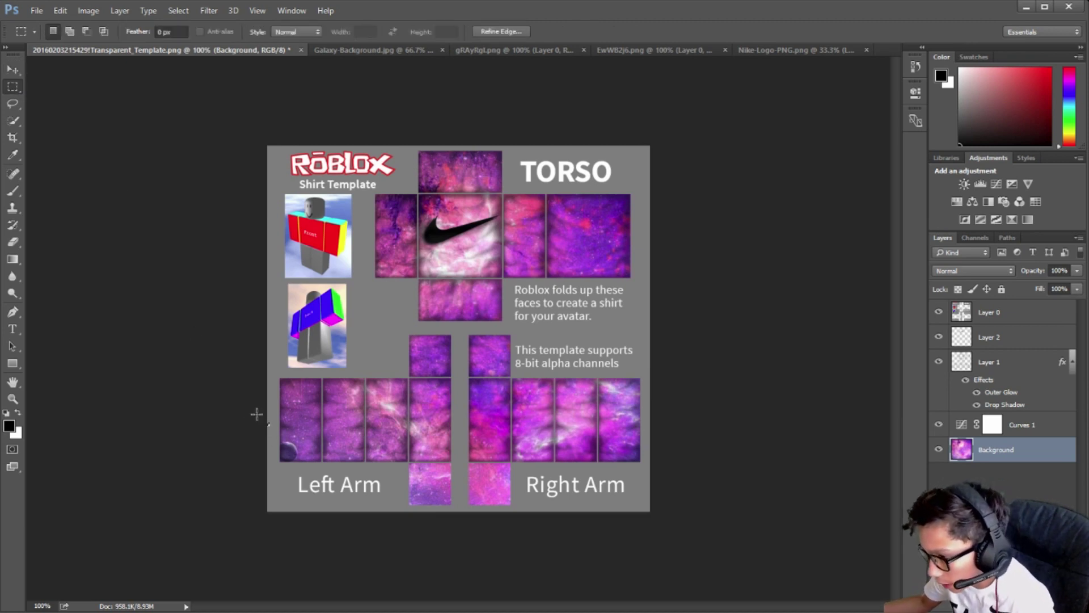
{"action": "left_click_drag", "start_coordinate": [264, 418], "coordinate": [648, 516]}
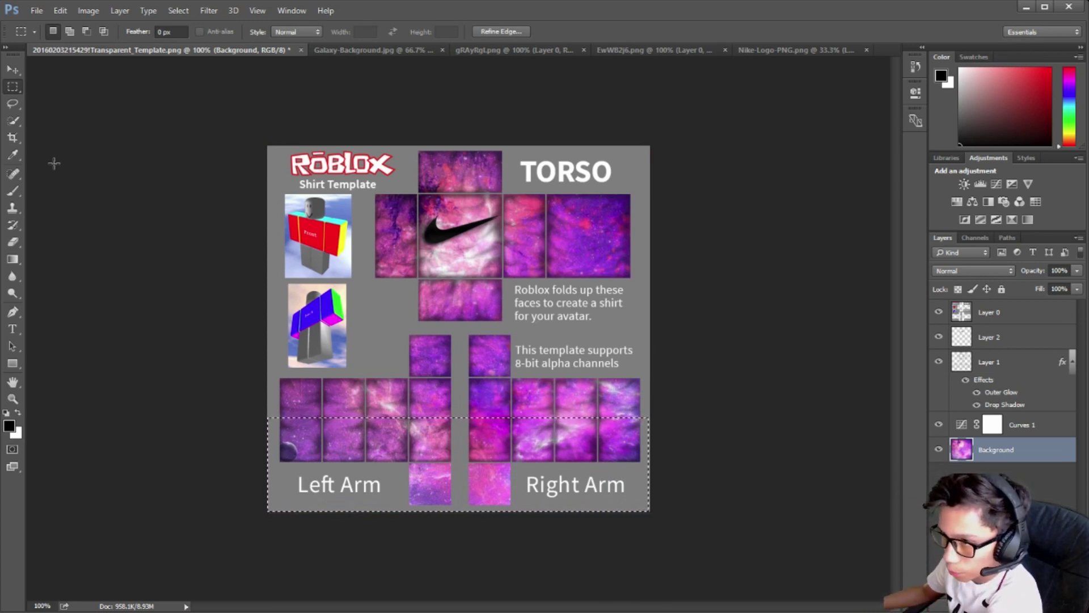
{"action": "left_click", "coordinate": [14, 70]}
{"action": "left_click_drag", "start_coordinate": [499, 445], "coordinate": [476, 454]}
{"action": "key", "text": "ctrl+z"}
{"action": "key", "text": "m"}
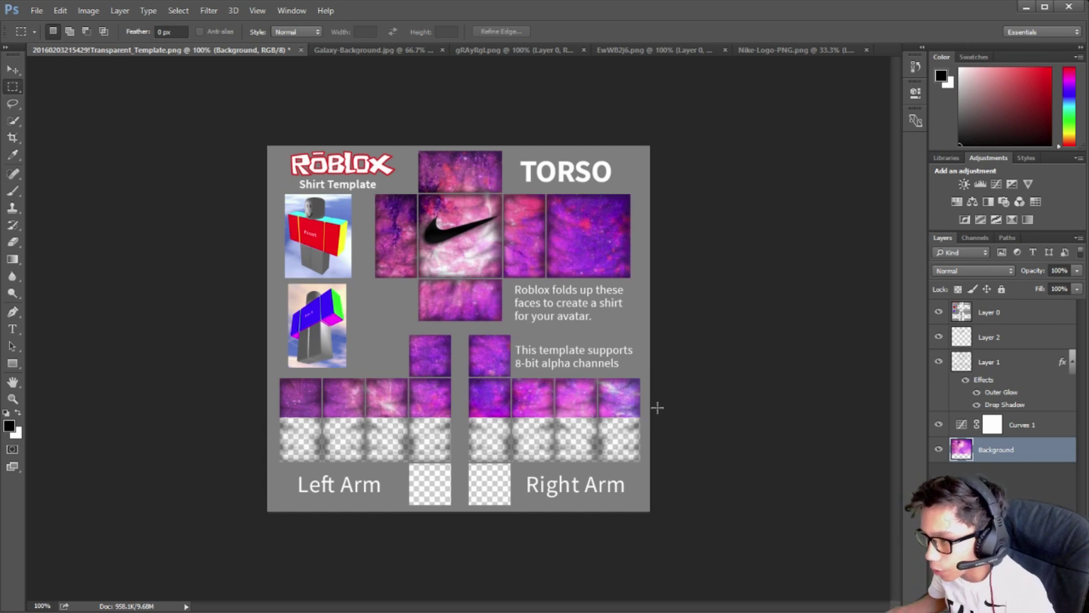
Draw a thin black rectangle about 576 by 9 px across both arms along the cut edge of the sleeves.
{"action": "key", "text": "b"}
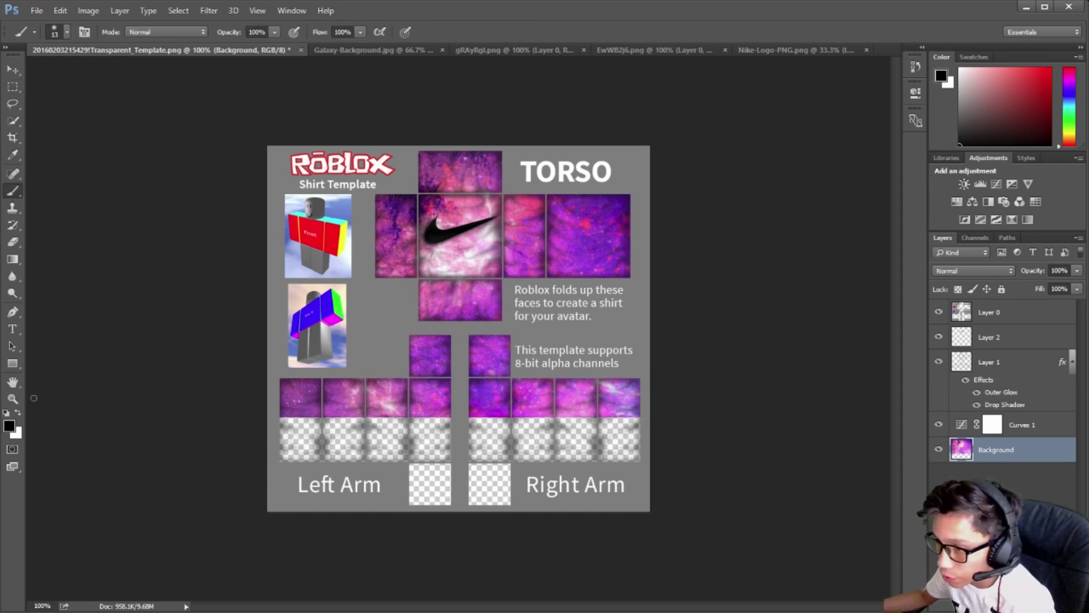
{"action": "left_click", "coordinate": [13, 364]}
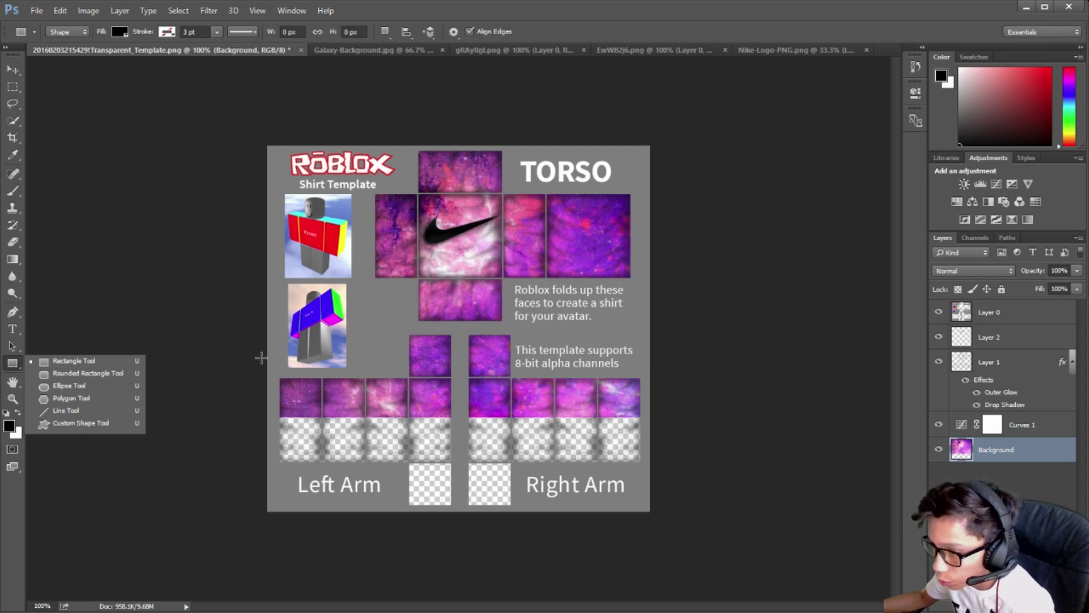
{"action": "left_click_drag", "start_coordinate": [274, 409], "coordinate": [648, 418]}
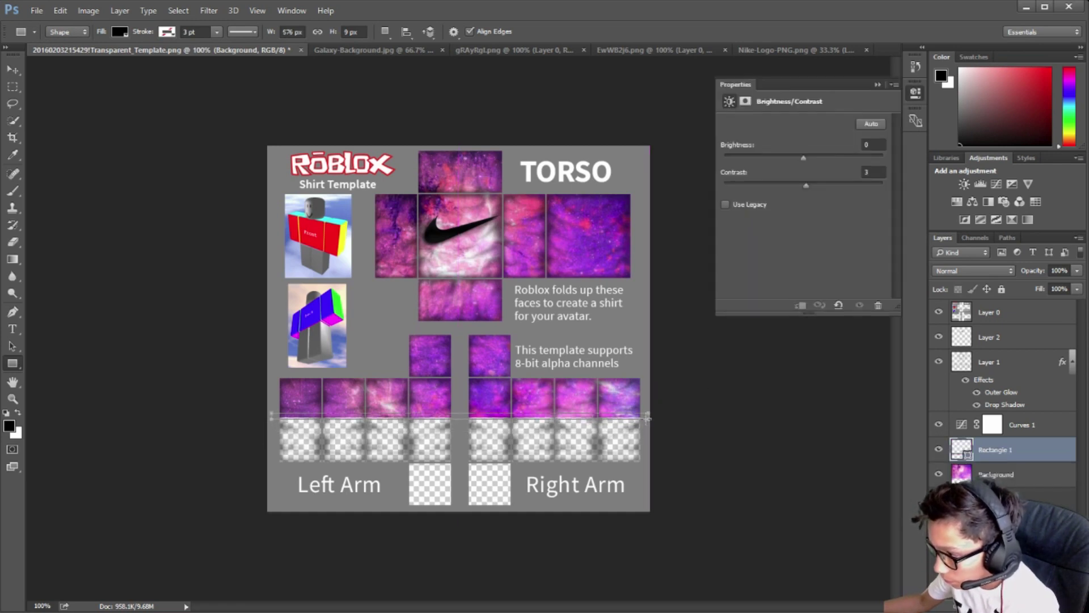
{"action": "left_click", "coordinate": [884, 86]}
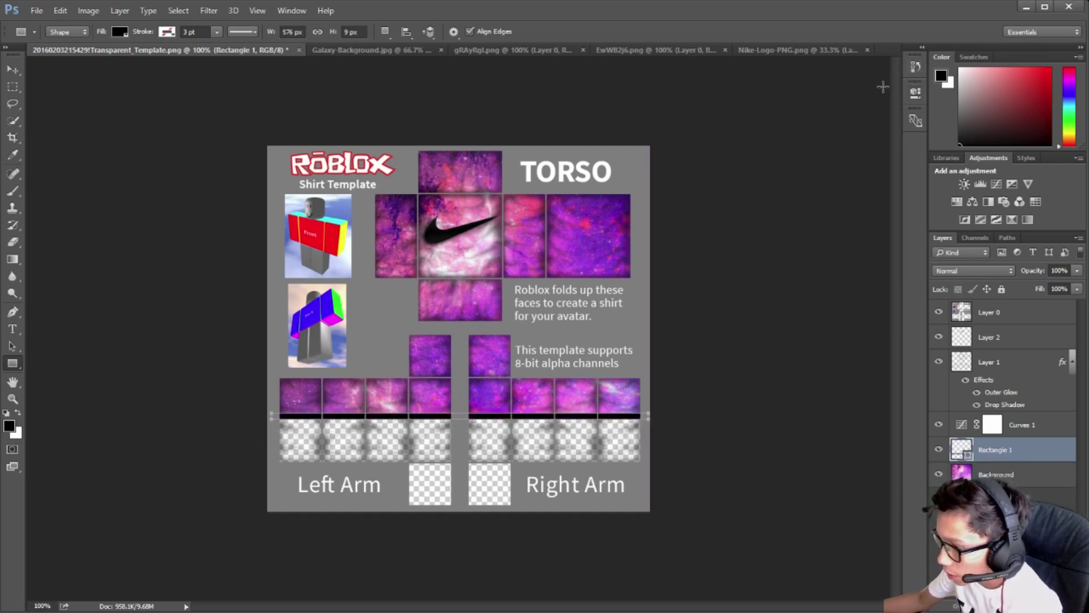
Scale the black strip to 98.09% width and 77.78% height, nudge it left and down onto the sleeve edge, and apply the transformation.
{"action": "left_click", "coordinate": [14, 71]}
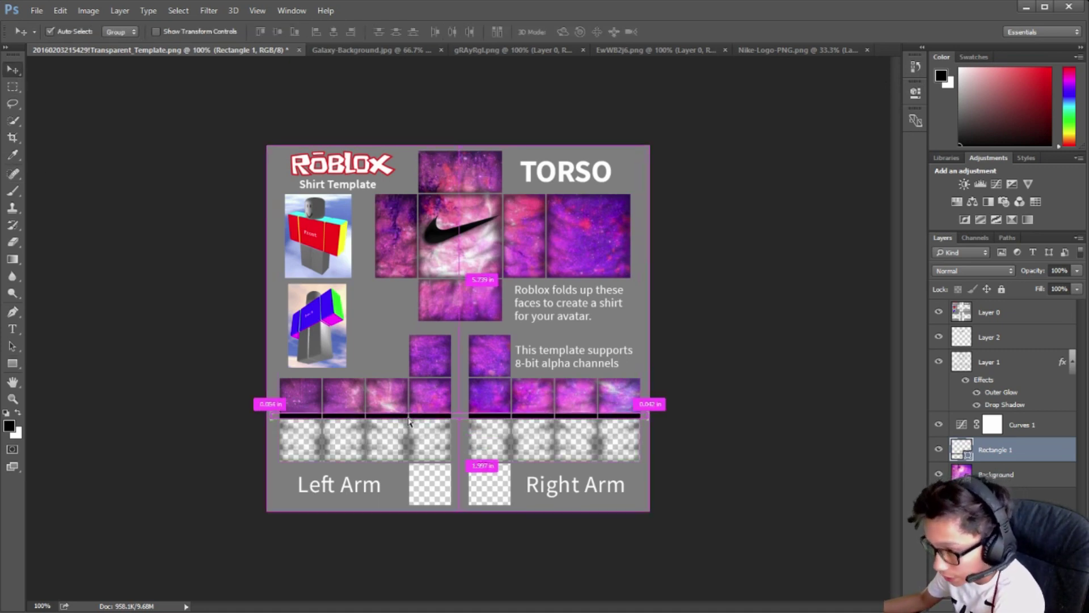
{"action": "key", "text": "ctrl+t"}
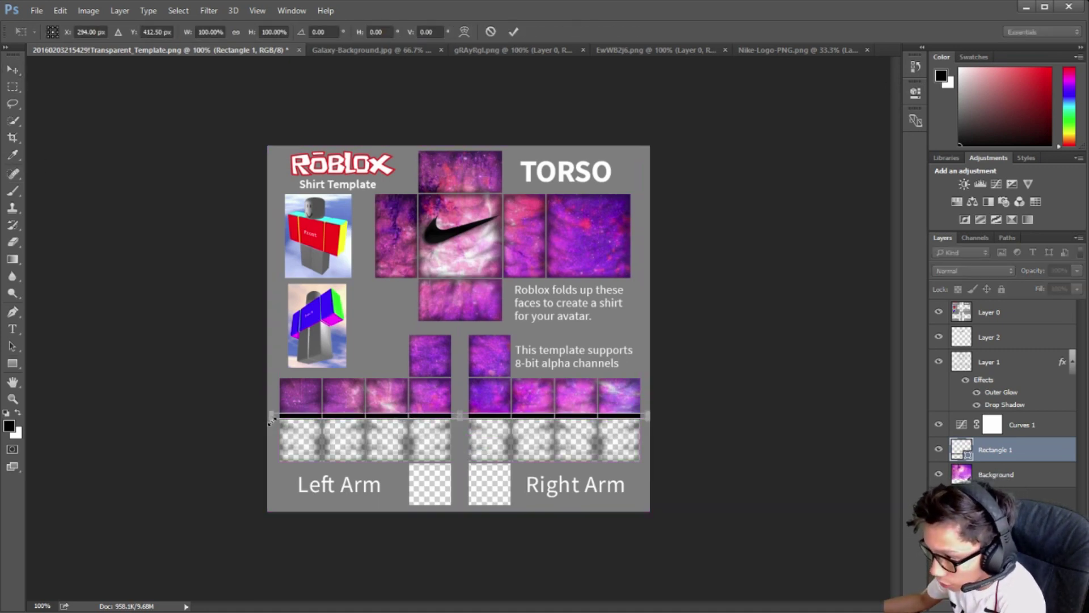
{"action": "left_click_drag", "start_coordinate": [271, 419], "coordinate": [284, 418]}
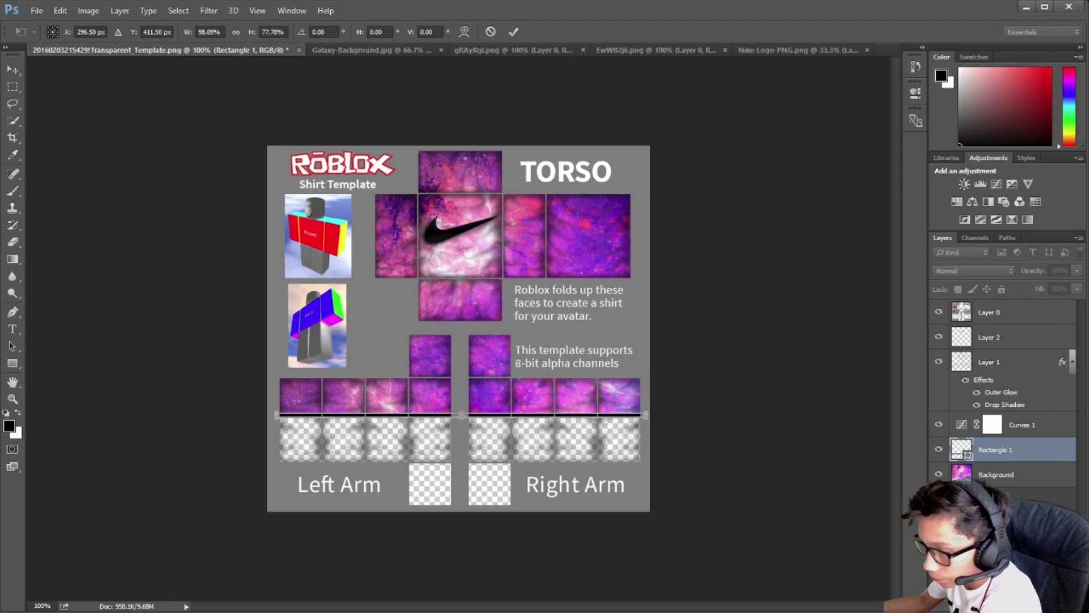
{"action": "key", "text": "Left"}
{"action": "key", "text": "Down"}
{"action": "left_click", "coordinate": [14, 69]}
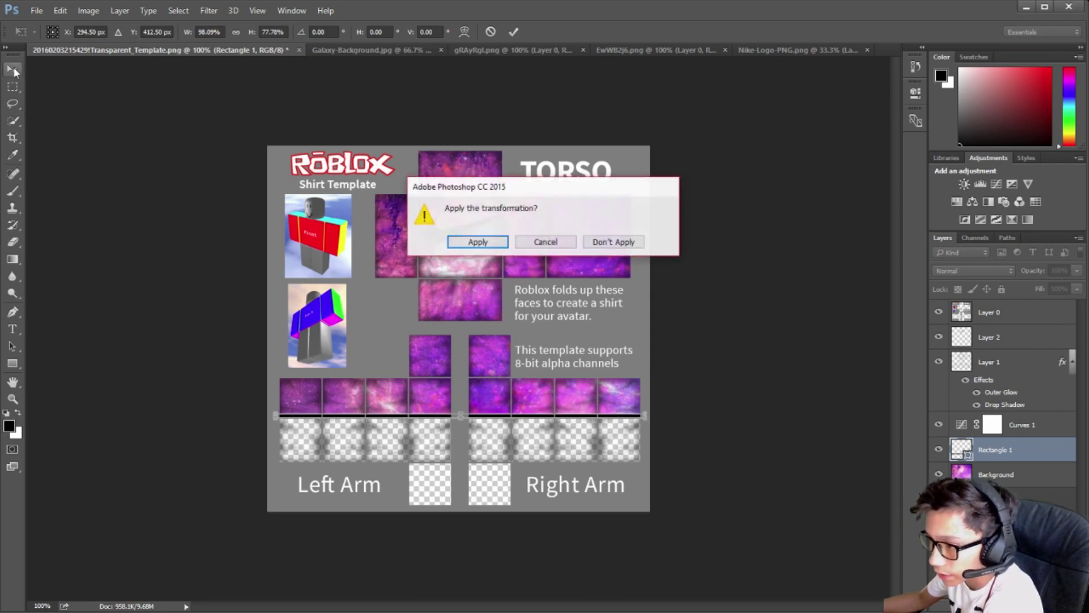
{"action": "left_click", "coordinate": [491, 240]}
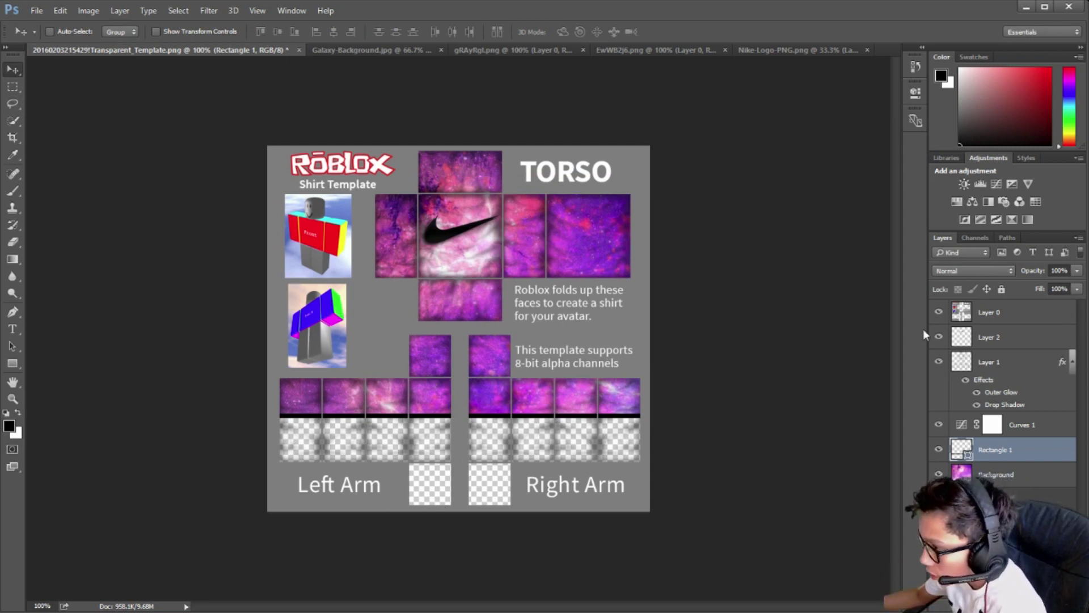
Erase the fabric shading on Layer 1 from the lower arm areas beneath the black strip with a 191 px eraser.
{"action": "left_click", "coordinate": [1014, 367]}
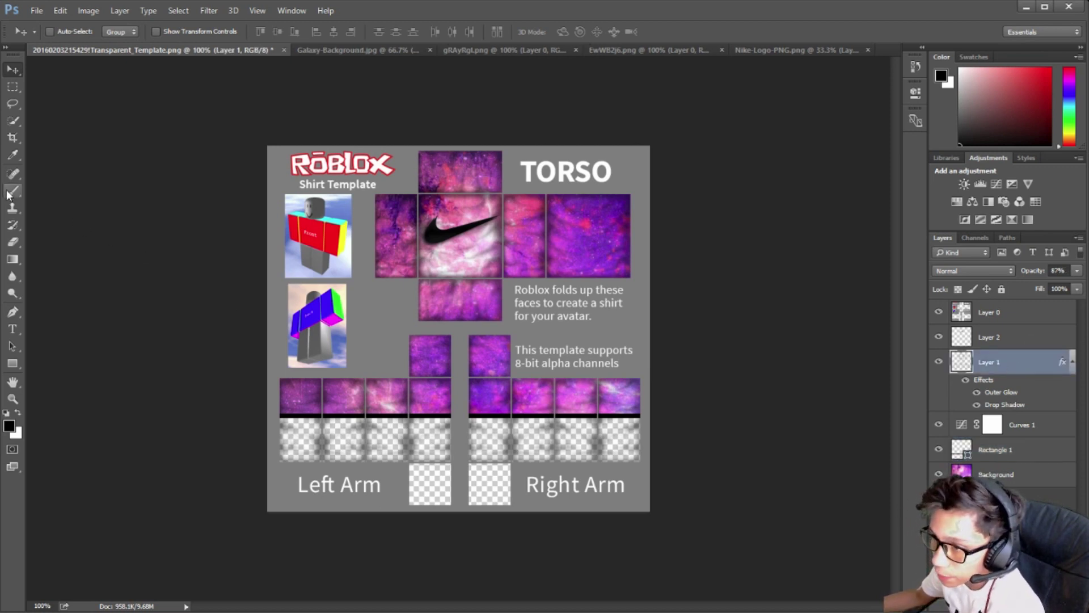
{"action": "left_click", "coordinate": [13, 243]}
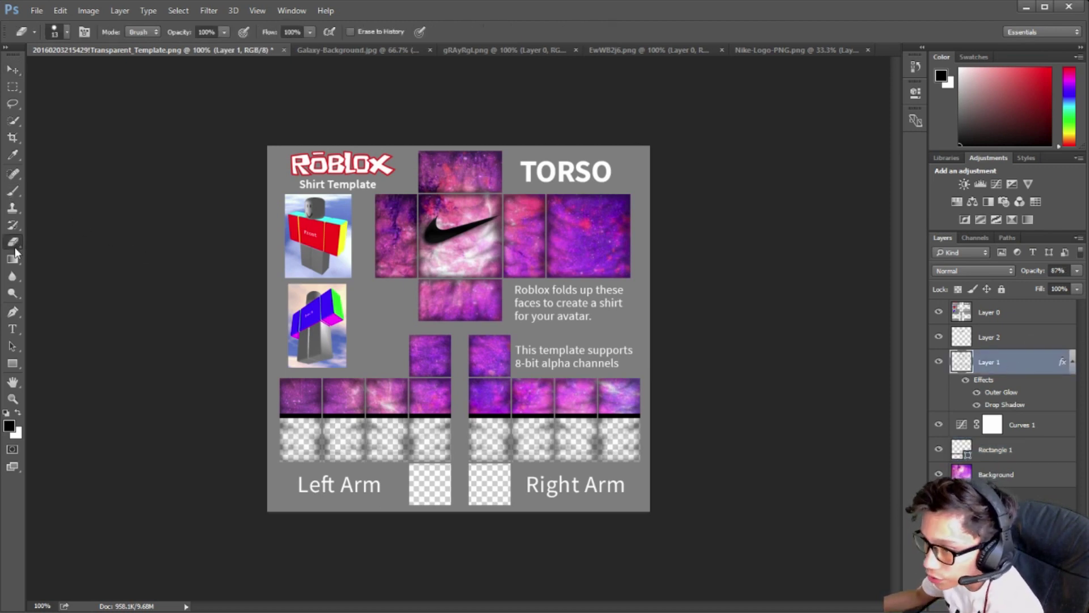
{"action": "left_click", "coordinate": [66, 34]}
{"action": "left_click", "coordinate": [136, 73]}
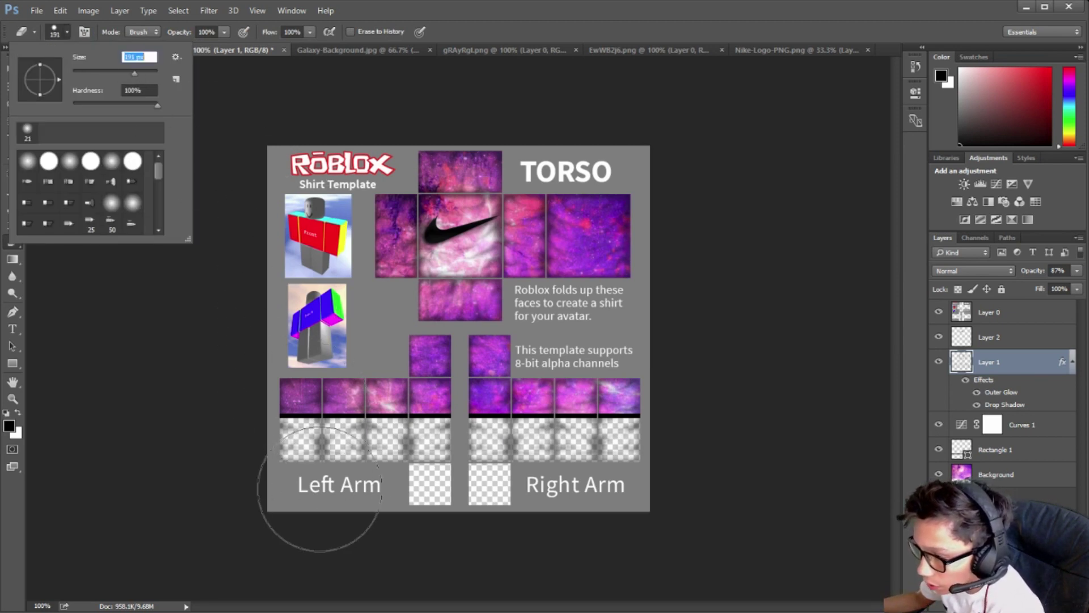
{"action": "left_click_drag", "start_coordinate": [299, 478], "coordinate": [631, 480]}
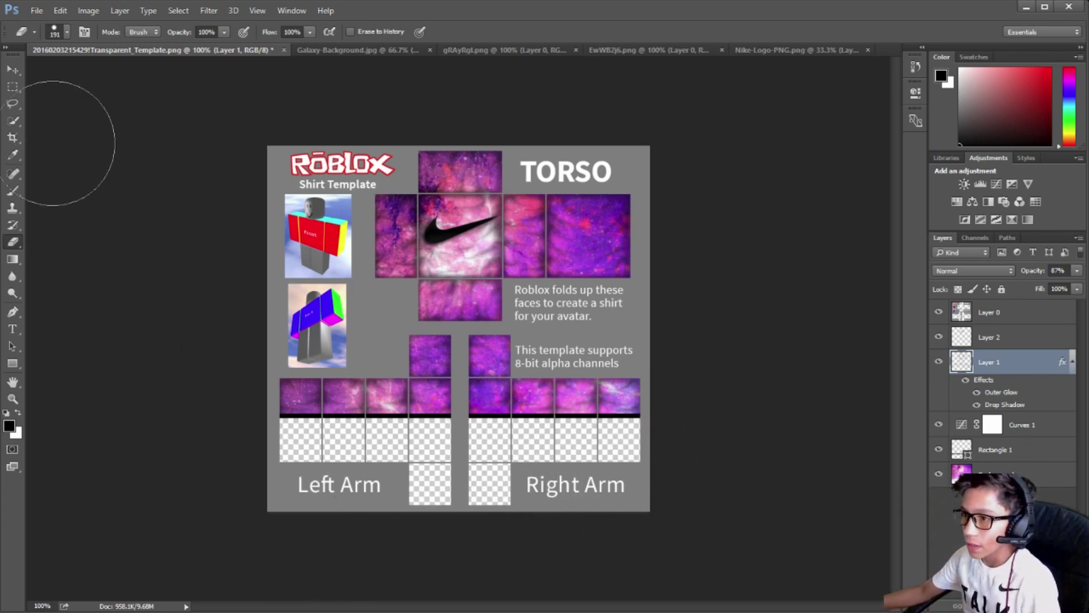
{"action": "left_click", "coordinate": [14, 70]}
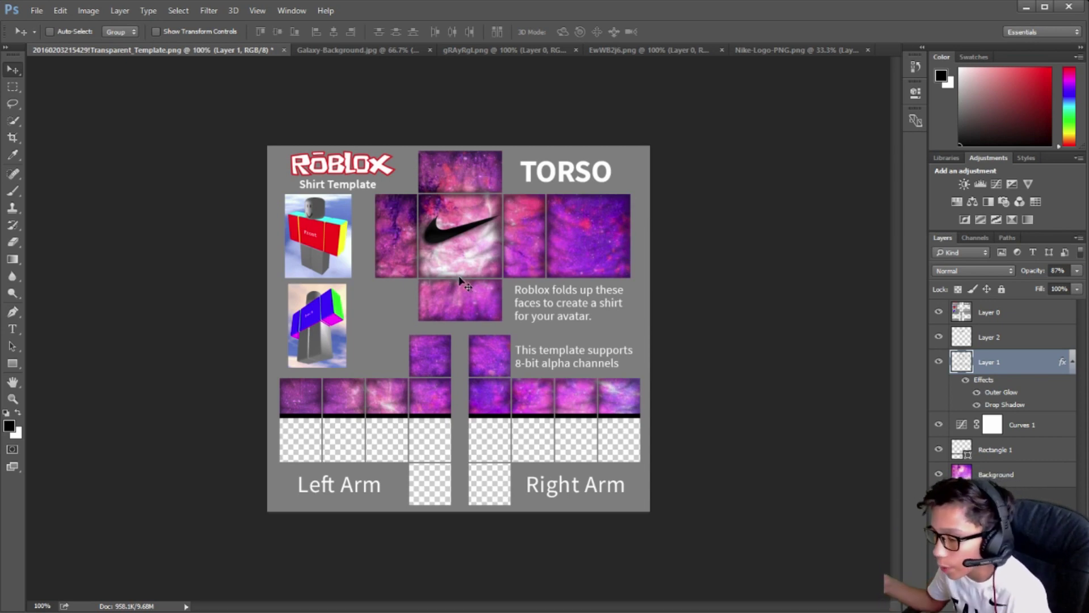
Save the shirt as a PNG in the VIDEO folder, naming it with the creator's first name followed by "nike shirt".
{"action": "left_click", "coordinate": [36, 10]}
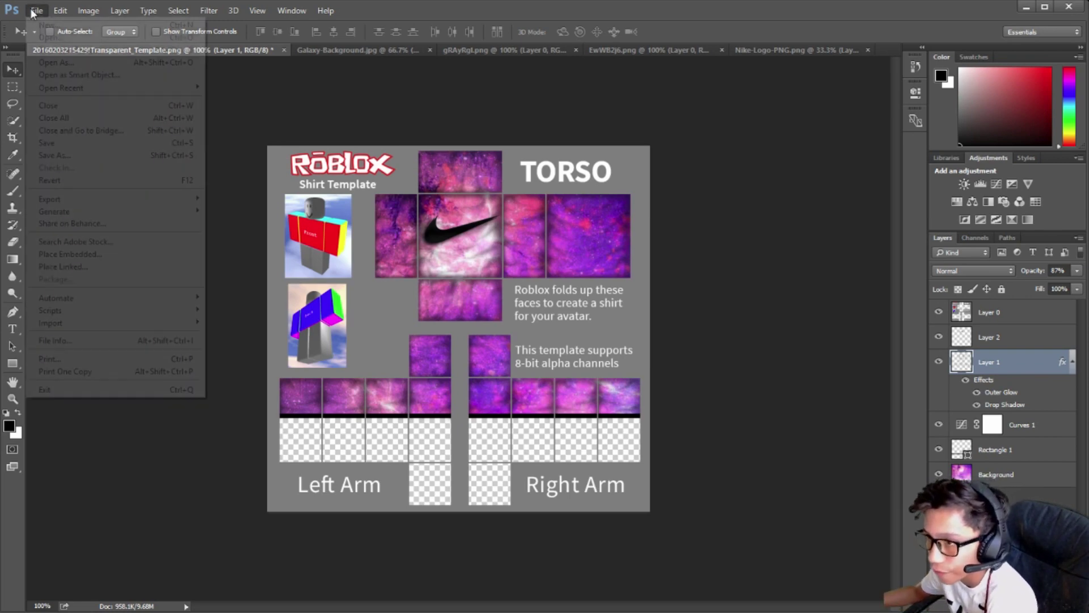
{"action": "left_click", "coordinate": [77, 156]}
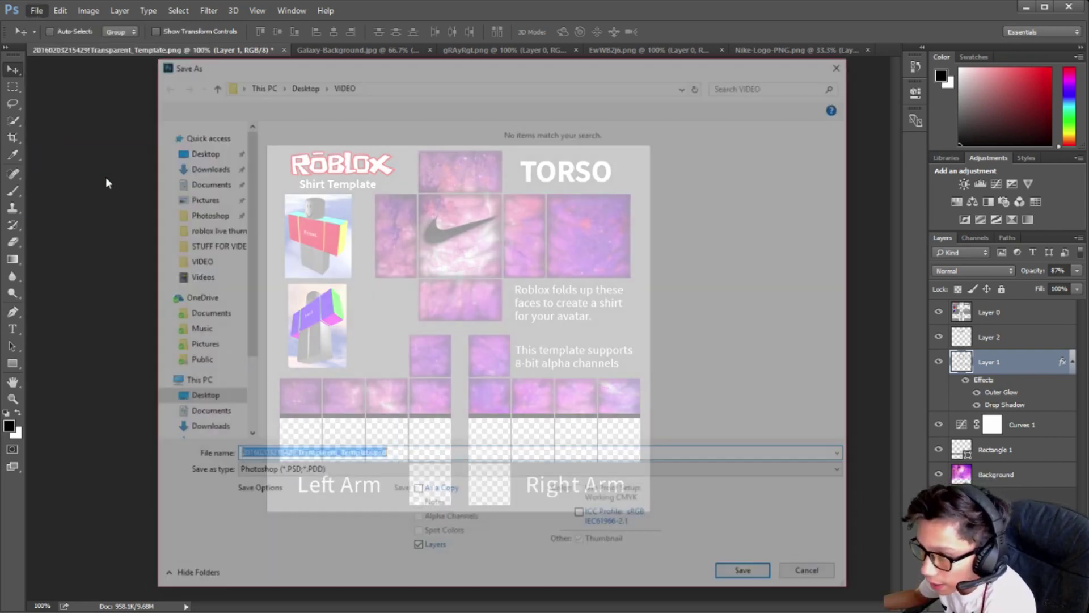
{"action": "left_click", "coordinate": [311, 471]}
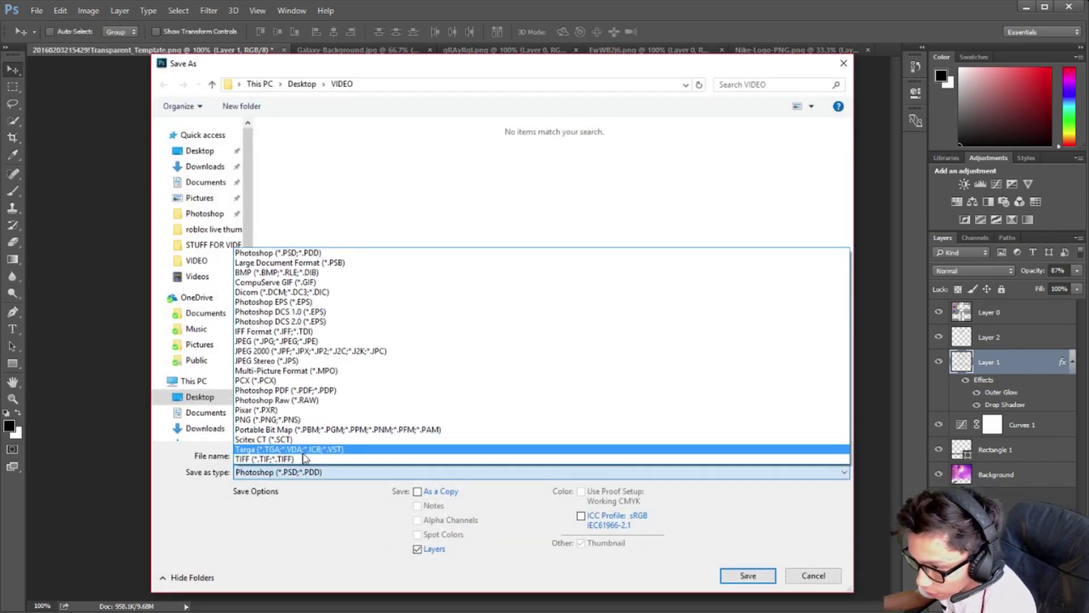
{"action": "left_click", "coordinate": [293, 420]}
{"action": "double_click", "coordinate": [431, 455]}
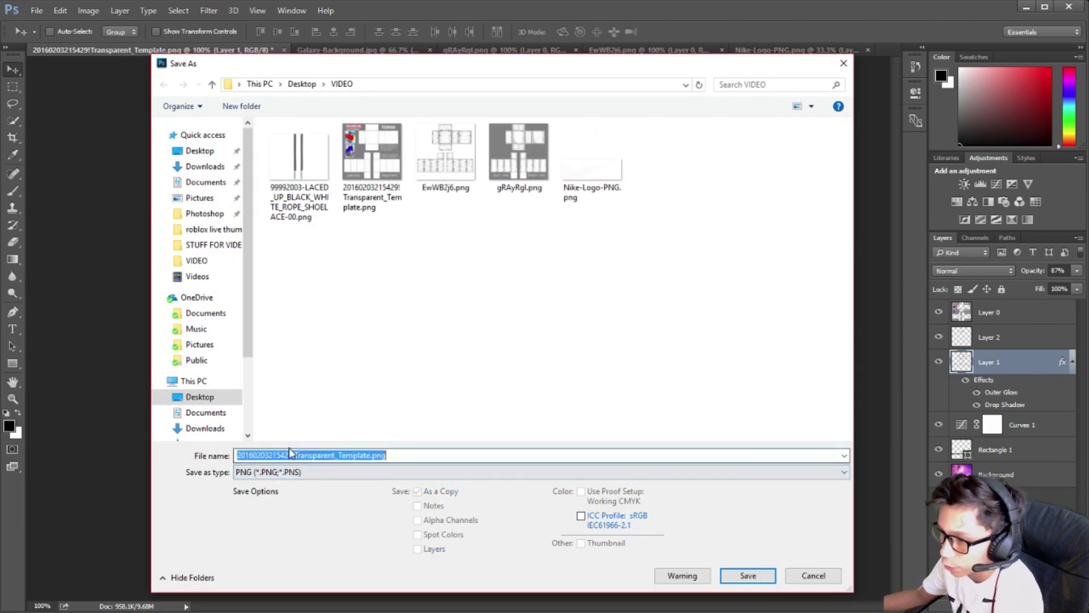
{"action": "key", "text": "BackSpace"}
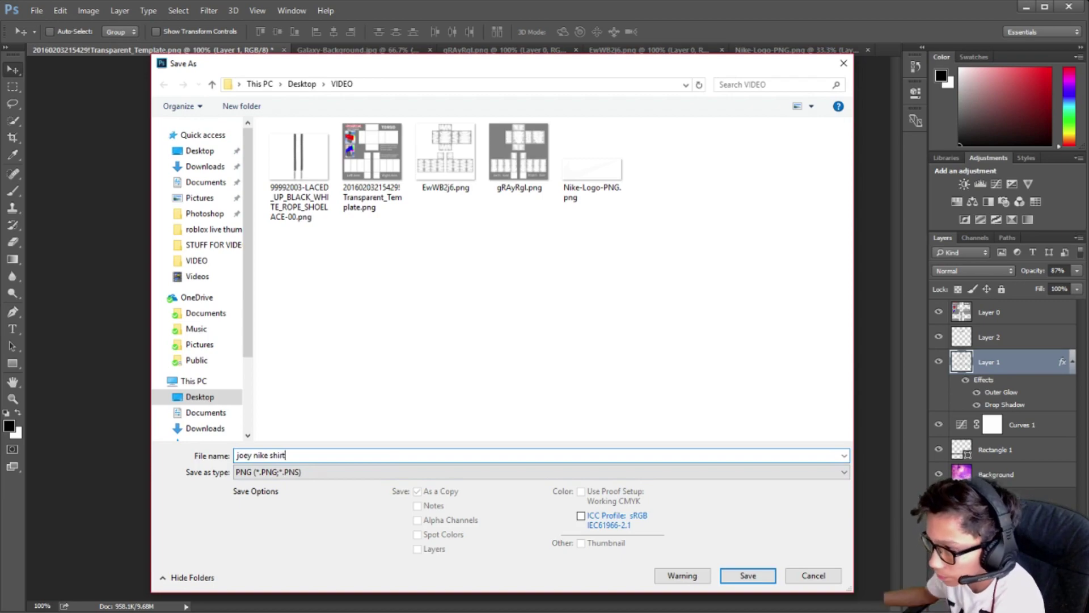
{"action": "left_click", "coordinate": [752, 576]}
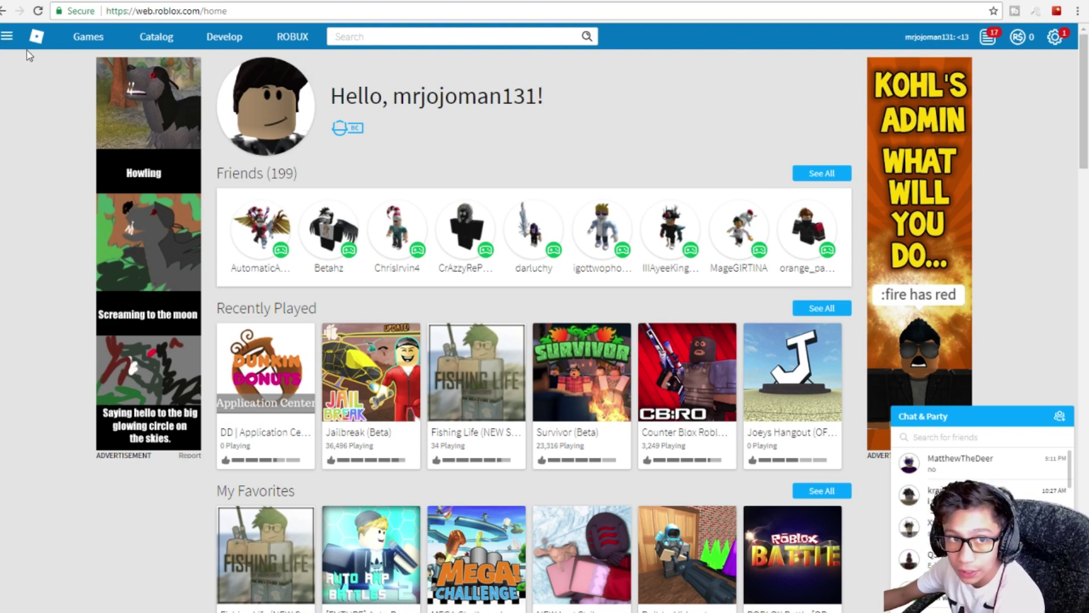
Switch to the Roblox website and open the store section of the user's own group.
{"action": "left_click", "coordinate": [7, 39]}
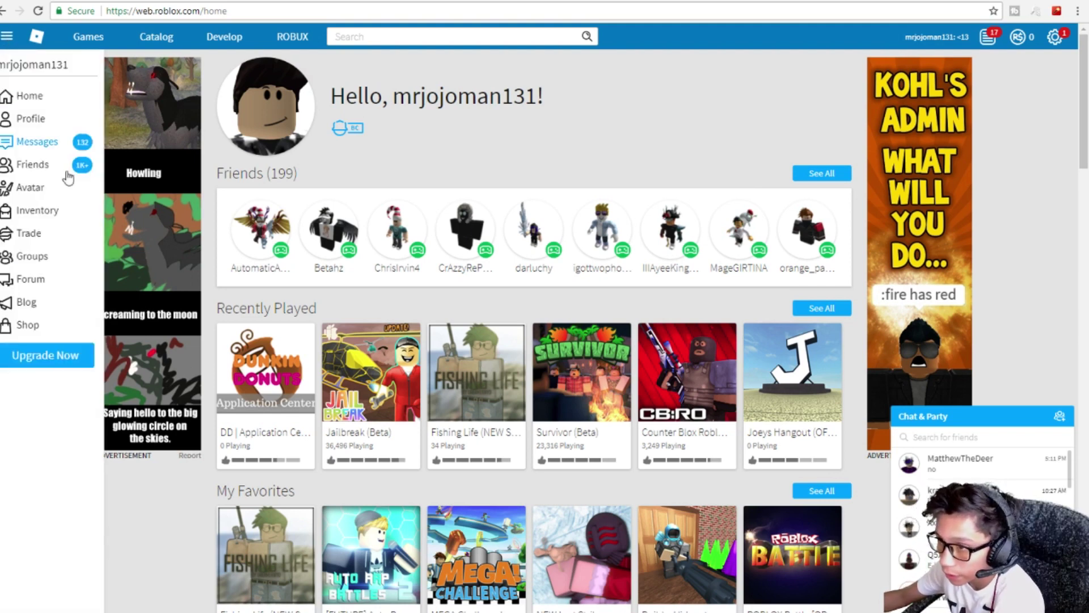
{"action": "left_click", "coordinate": [33, 256]}
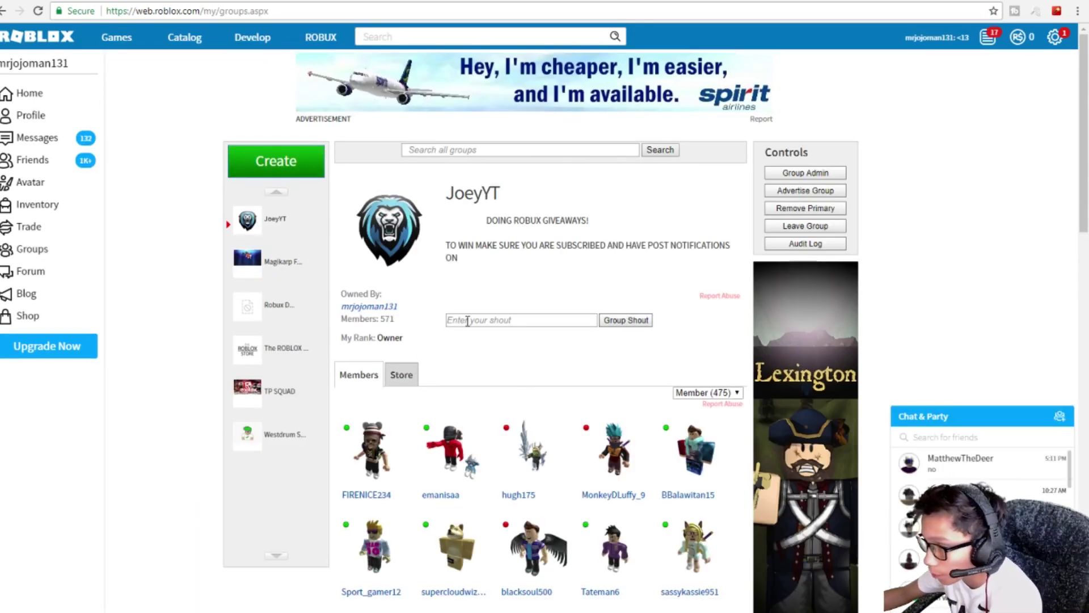
{"action": "left_click", "coordinate": [402, 375]}
{"action": "scroll", "coordinate": [527, 459], "scroll_direction": "down", "scroll_amount": 1}
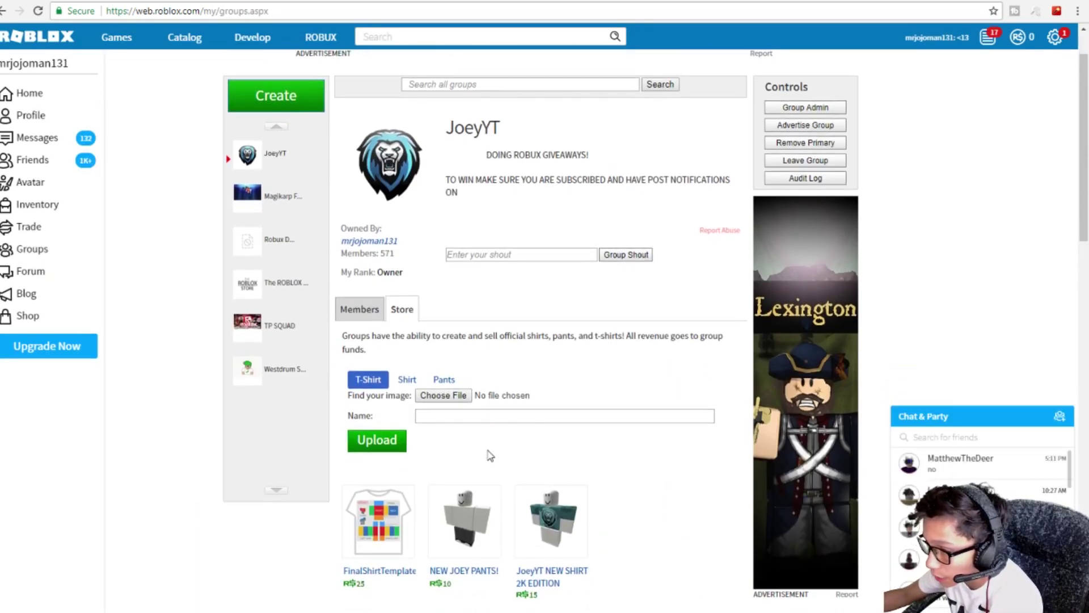
Upload the Nike shirt PNG from the VIDEO folder to the group store as a Shirt.
{"action": "left_click", "coordinate": [408, 380]}
{"action": "left_click", "coordinate": [443, 396]}
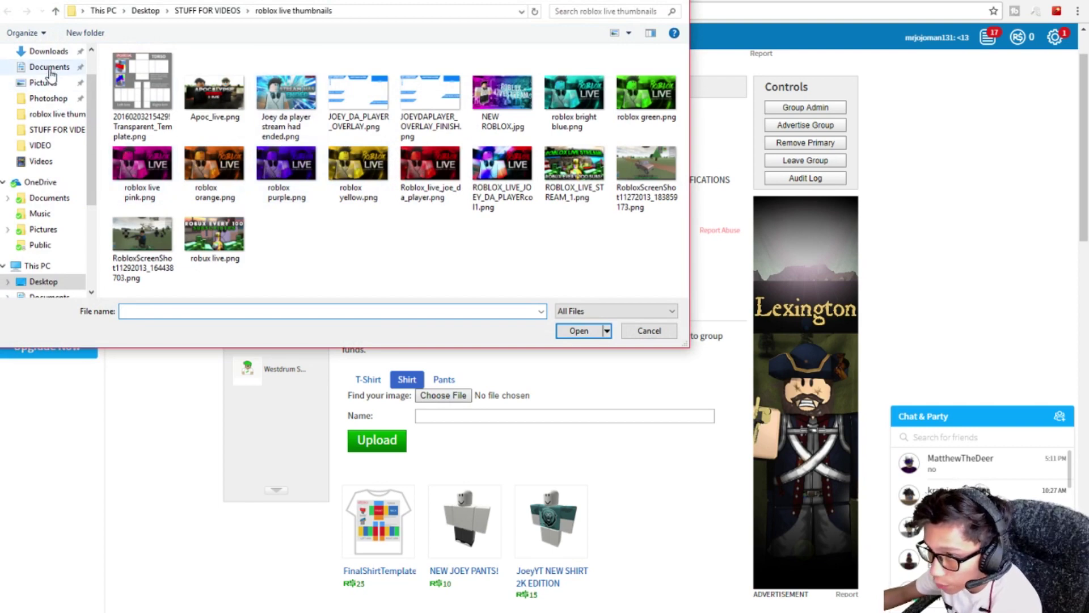
{"action": "scroll", "coordinate": [52, 76], "scroll_direction": "up", "scroll_amount": 1}
{"action": "left_click", "coordinate": [50, 56]}
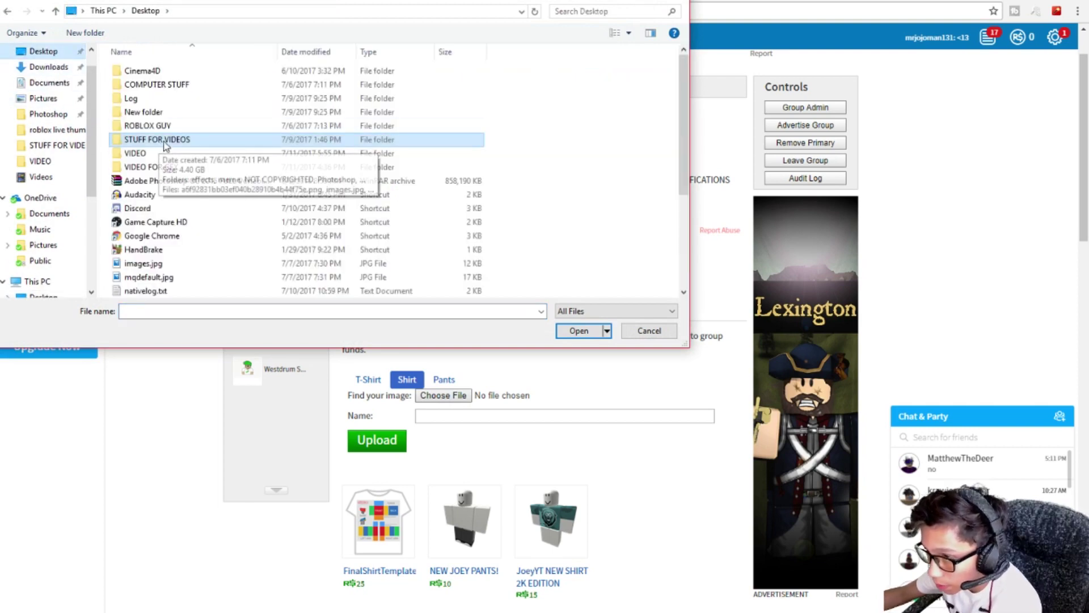
{"action": "double_click", "coordinate": [191, 136]}
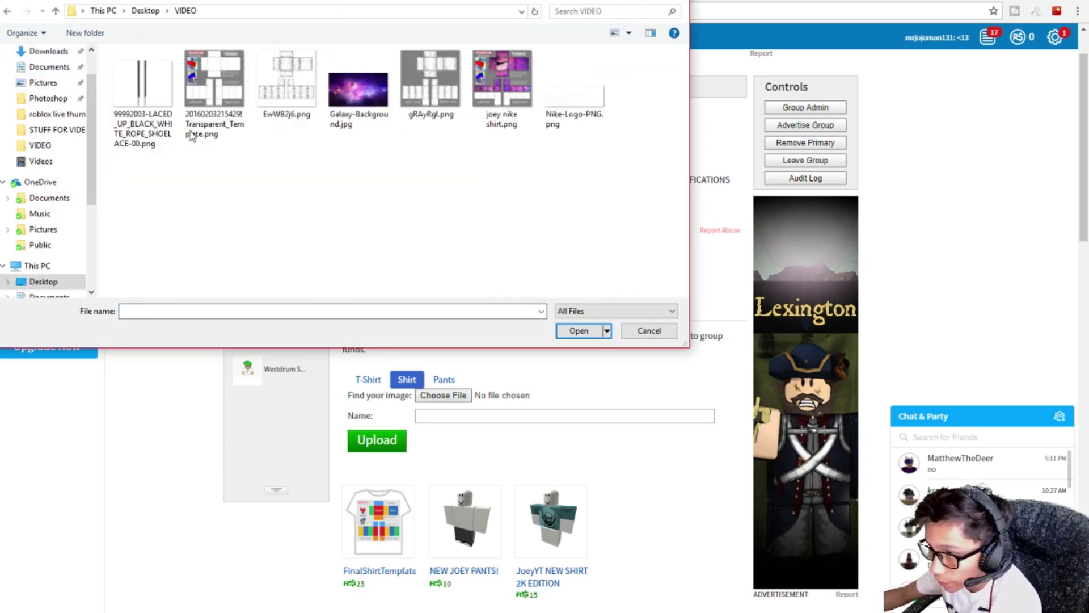
{"action": "double_click", "coordinate": [506, 111]}
{"action": "left_click", "coordinate": [438, 451]}
{"action": "left_click", "coordinate": [402, 448]}
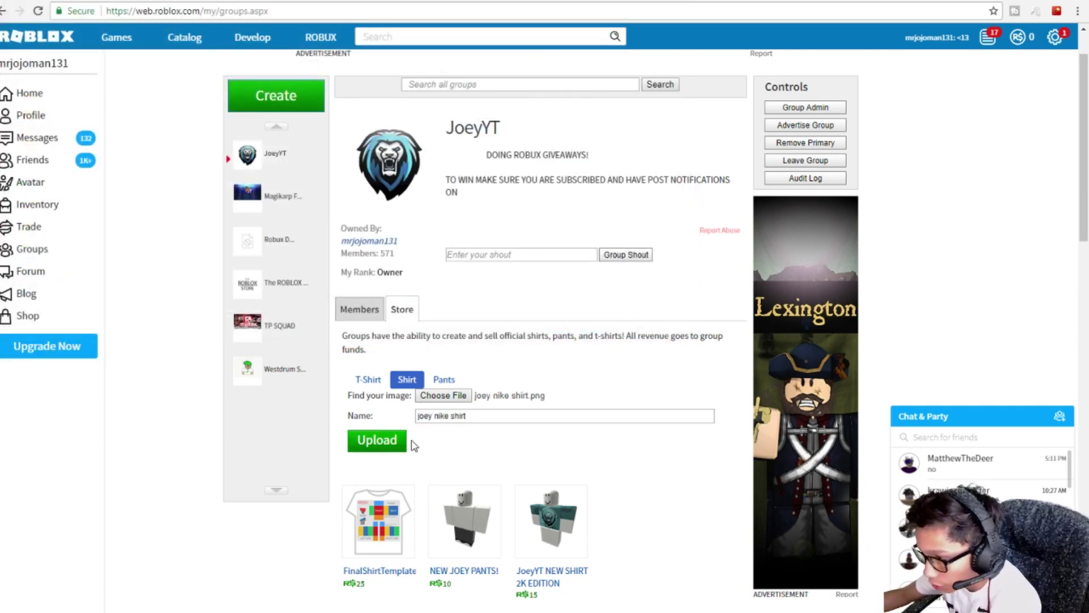
{"action": "left_click", "coordinate": [396, 447]}
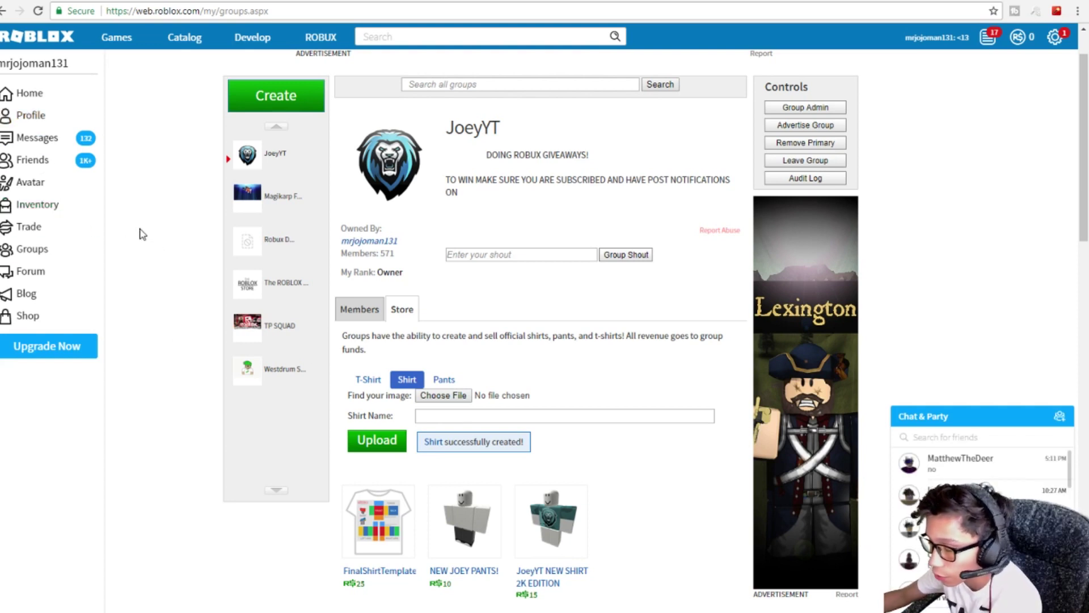
Wear the uploaded galaxy Nike shirt in the avatar editor and inspect the avatar preview from several angles.
{"action": "left_click", "coordinate": [34, 182]}
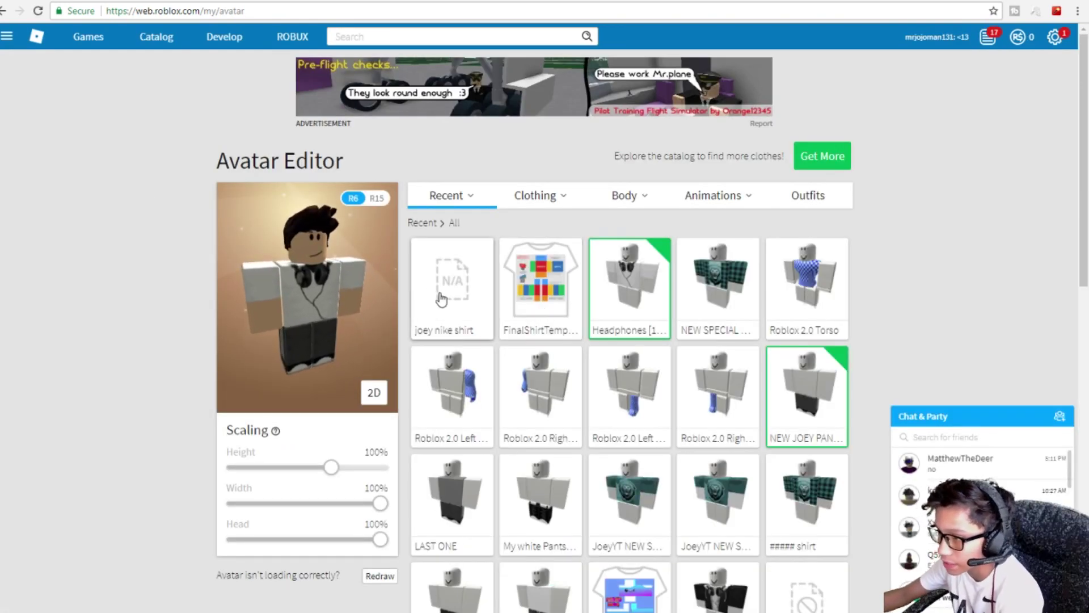
{"action": "left_click", "coordinate": [454, 308]}
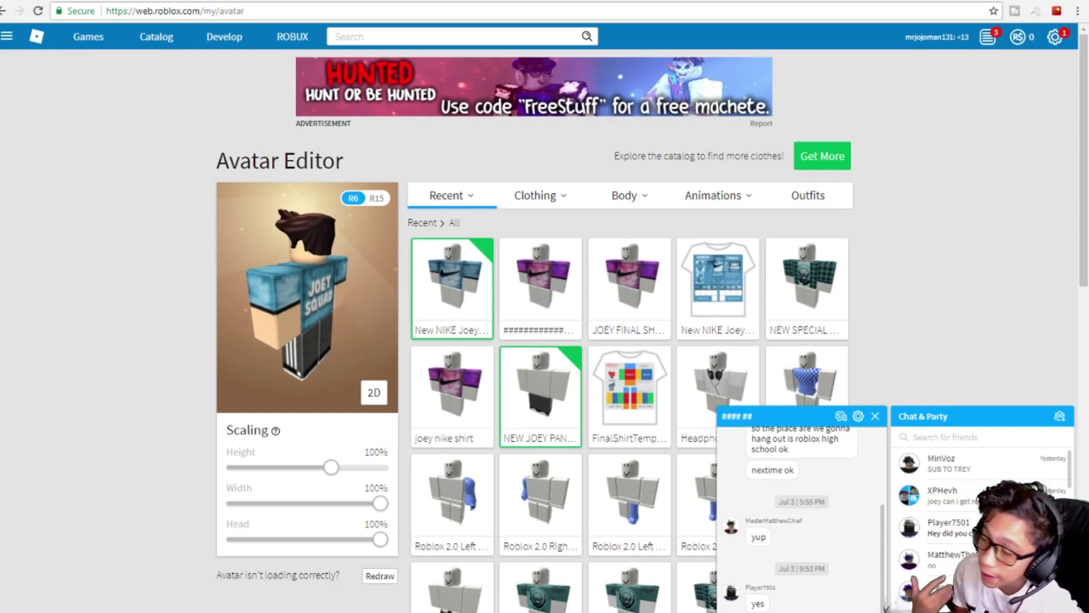
{"action": "left_click", "coordinate": [548, 274]}
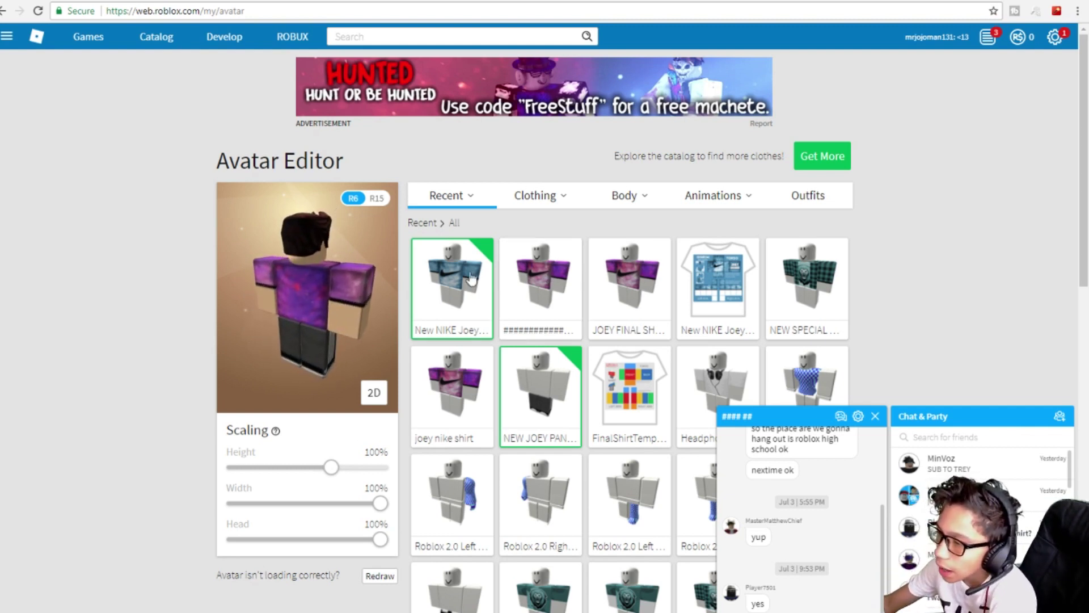
{"action": "right_click", "coordinate": [311, 273]}
{"action": "right_click", "coordinate": [254, 280]}
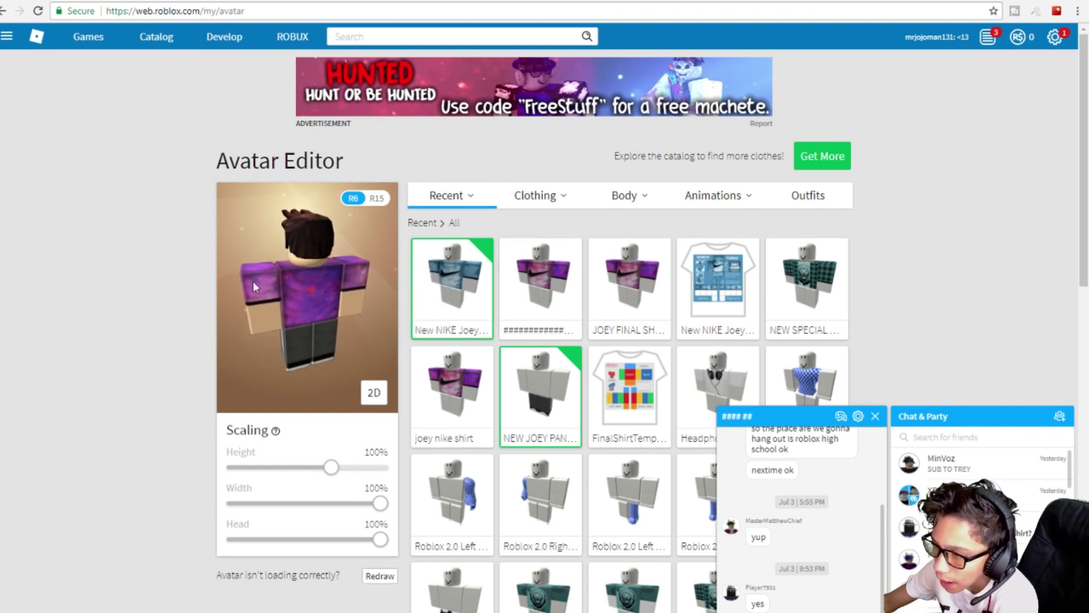
{"action": "right_click", "coordinate": [265, 268]}
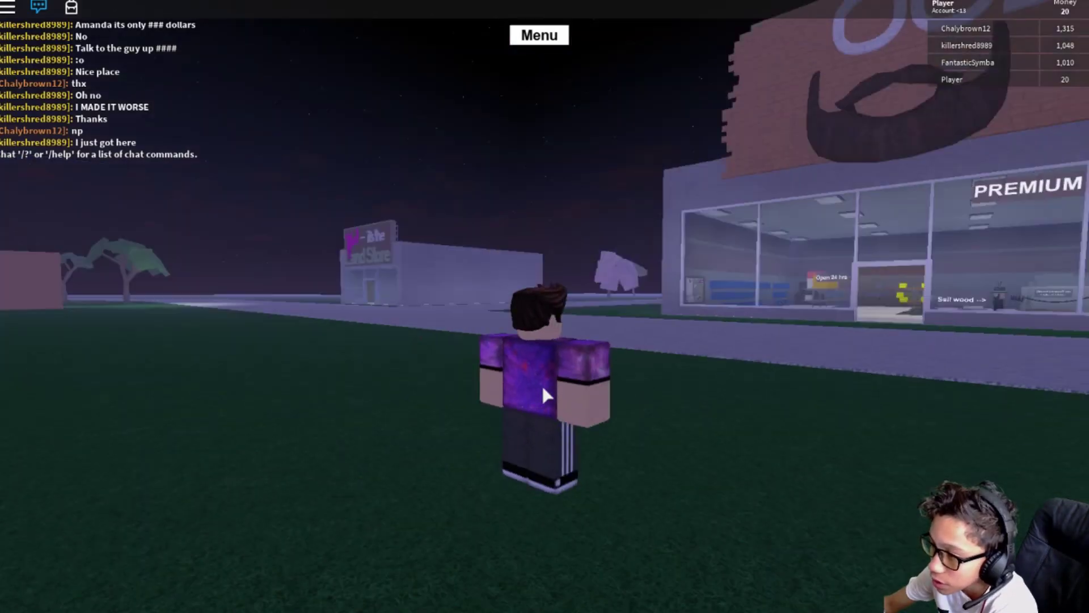
Walk the avatar around in the game to examine the galaxy Nike shirt from the front, back and sides.
{"action": "key", "text": "w"}
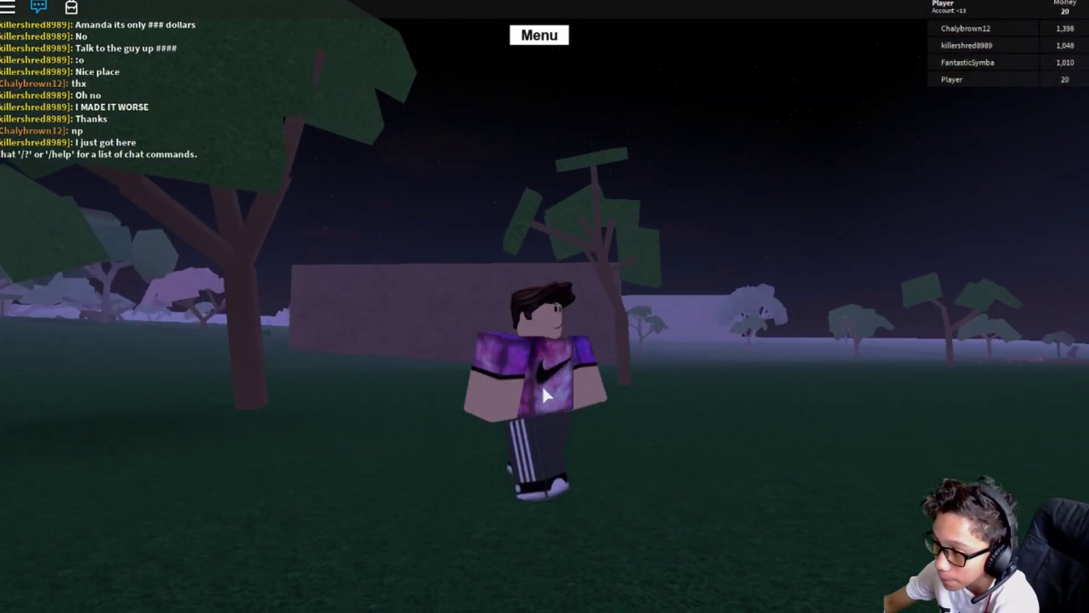
{"action": "key", "text": "a"}
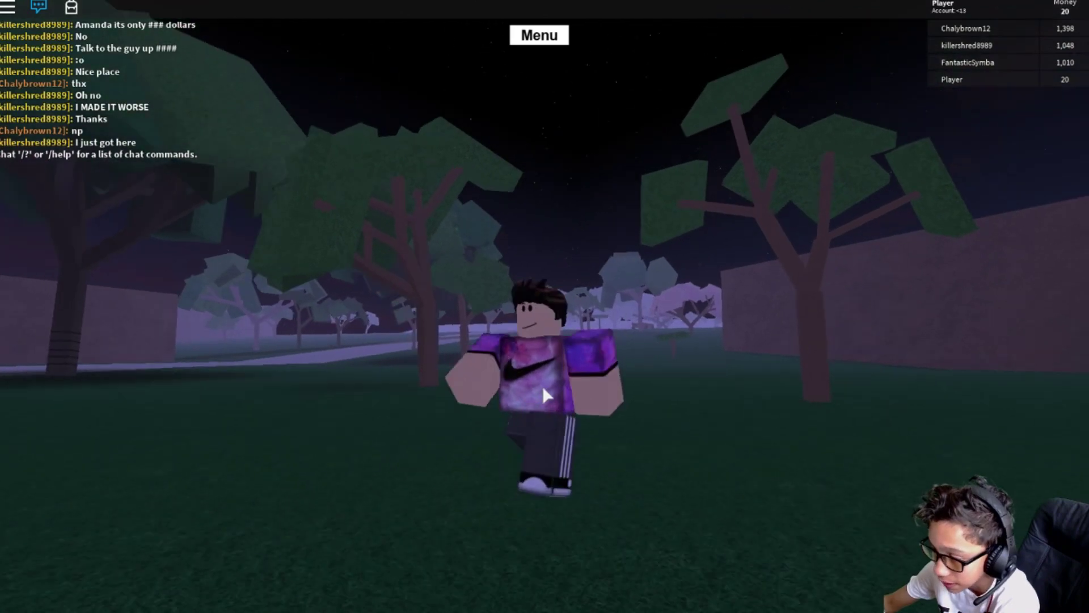
{"action": "key", "text": "a"}
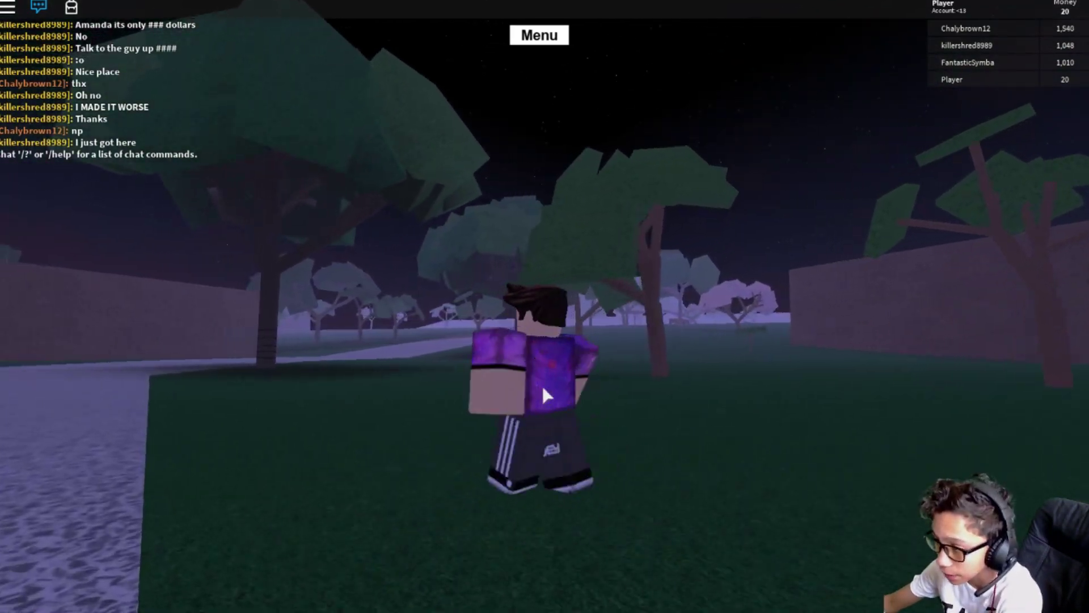
{"action": "key", "text": "s"}
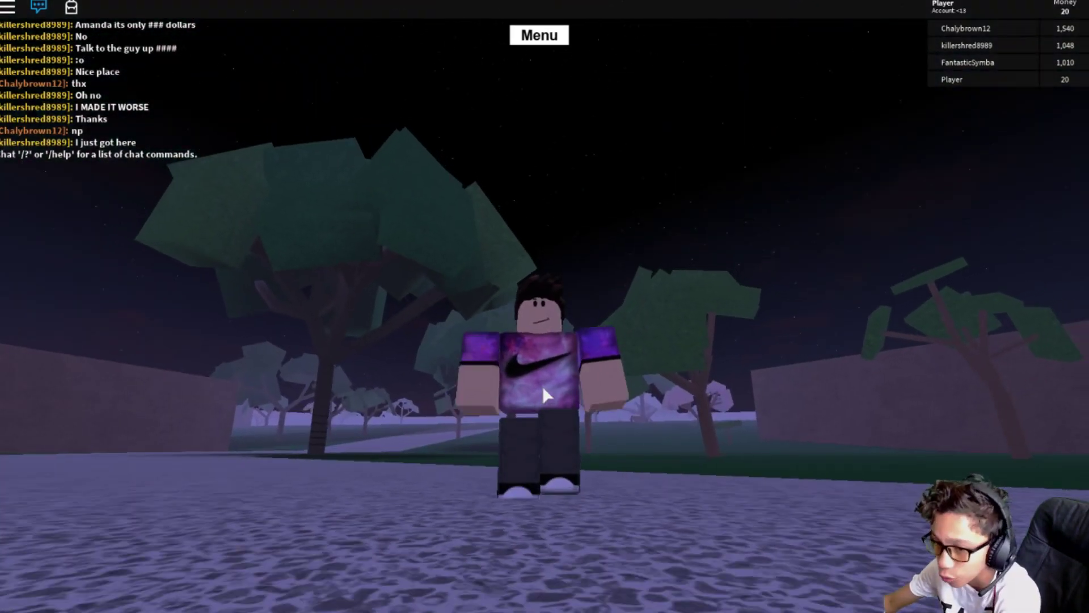
{"action": "key", "text": "s"}
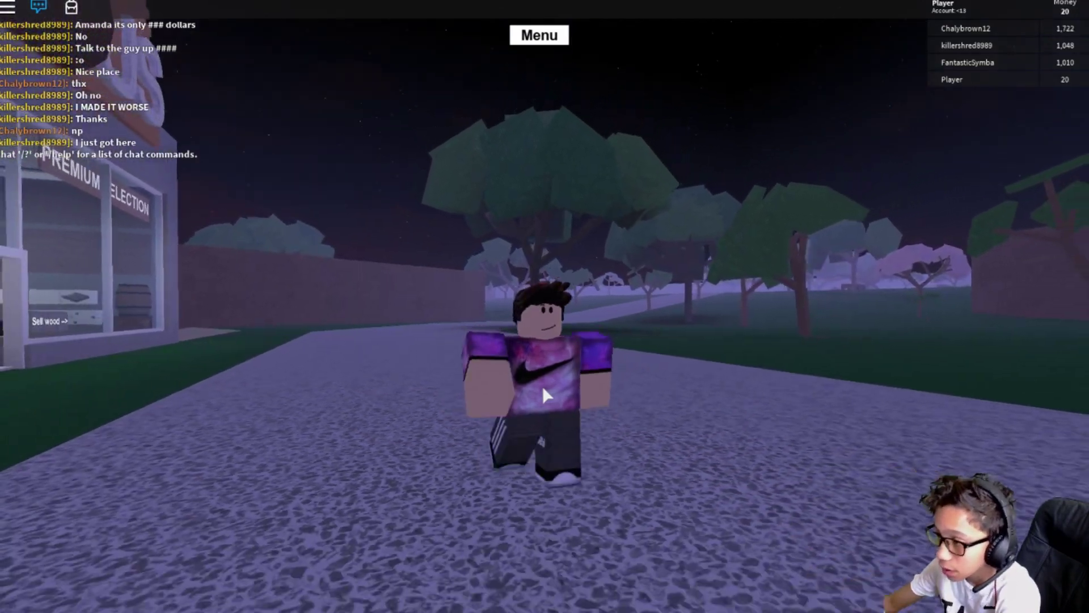
{"action": "key", "text": "a"}
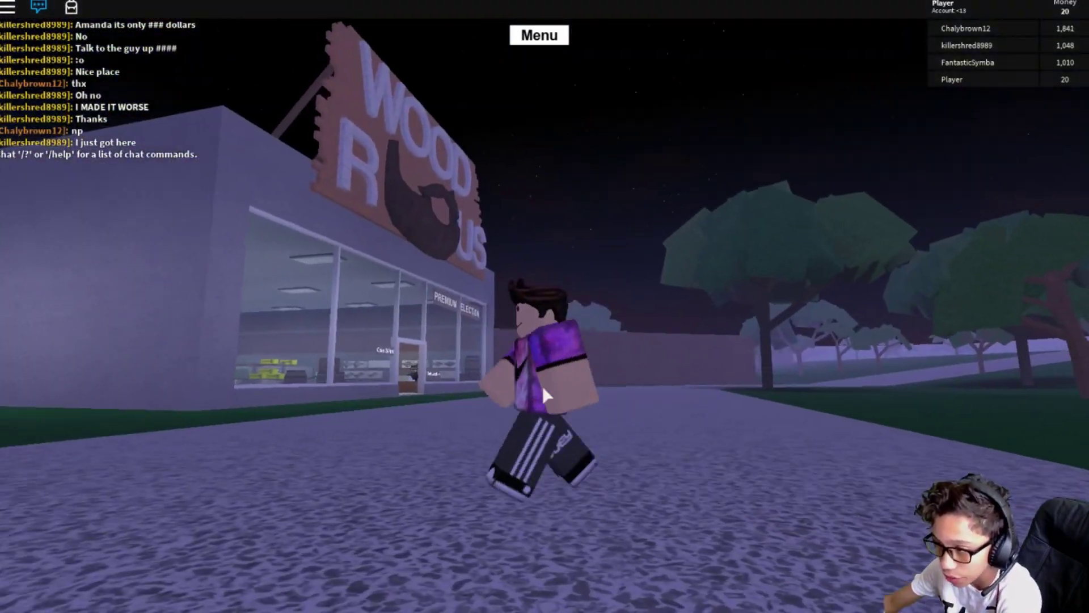
{"action": "key", "text": "s"}
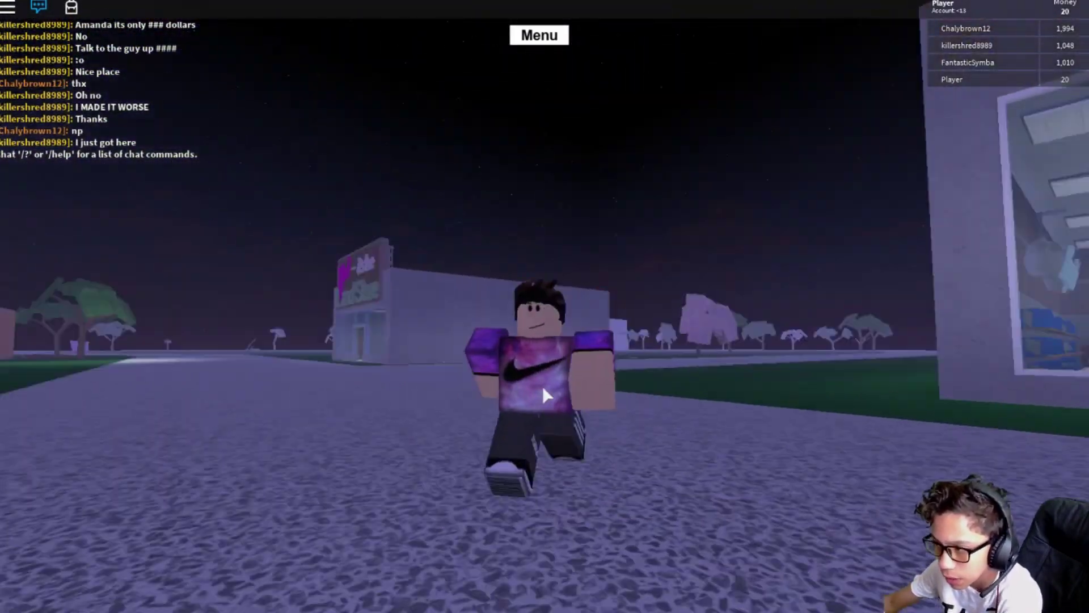
{"action": "key", "text": "s"}
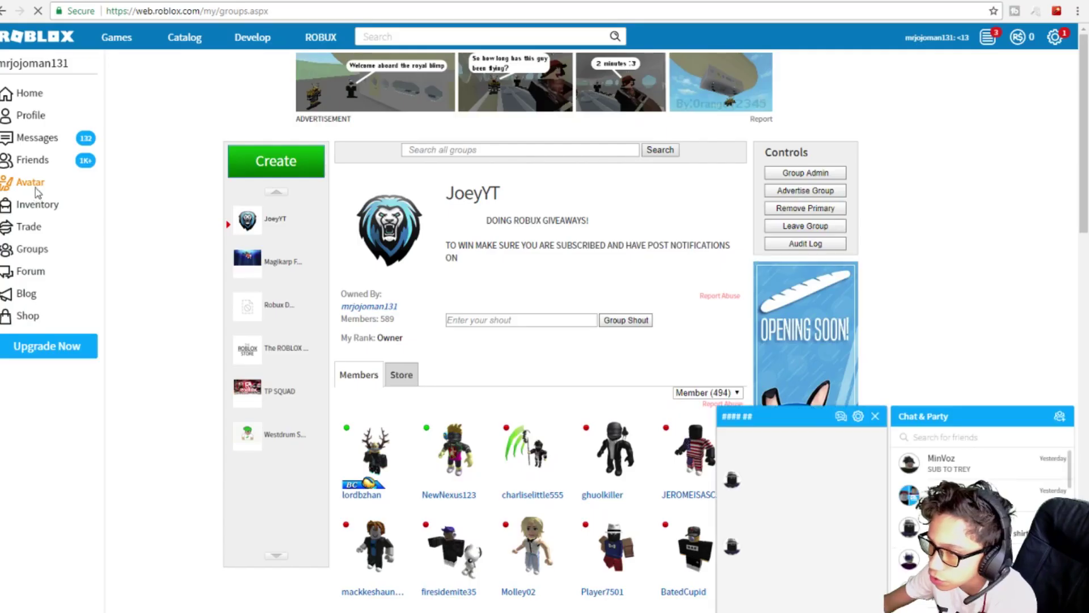
Return to the avatar editor on the Roblox website and open the configuration page of the final galaxy Nike shirt.
{"action": "left_click", "coordinate": [37, 194]}
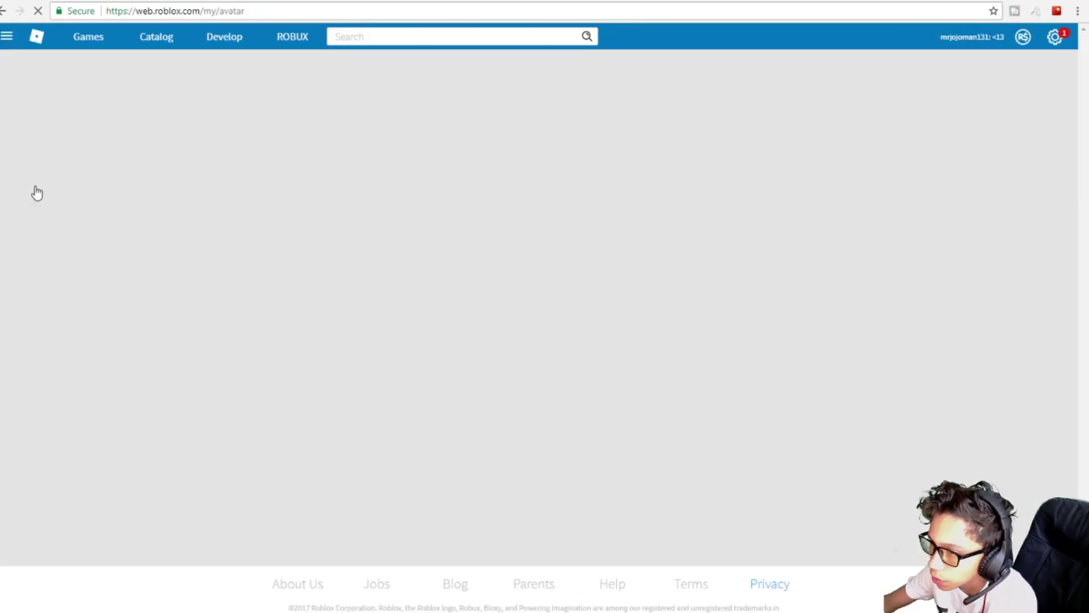
{"action": "left_click_drag", "start_coordinate": [305, 244], "coordinate": [256, 256]}
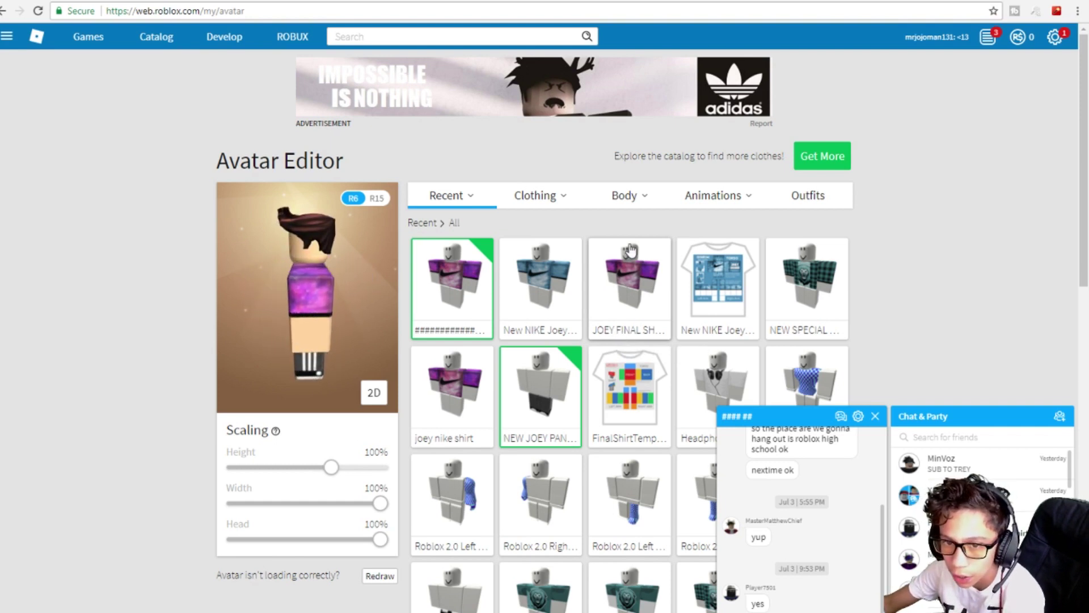
{"action": "left_click", "coordinate": [629, 332]}
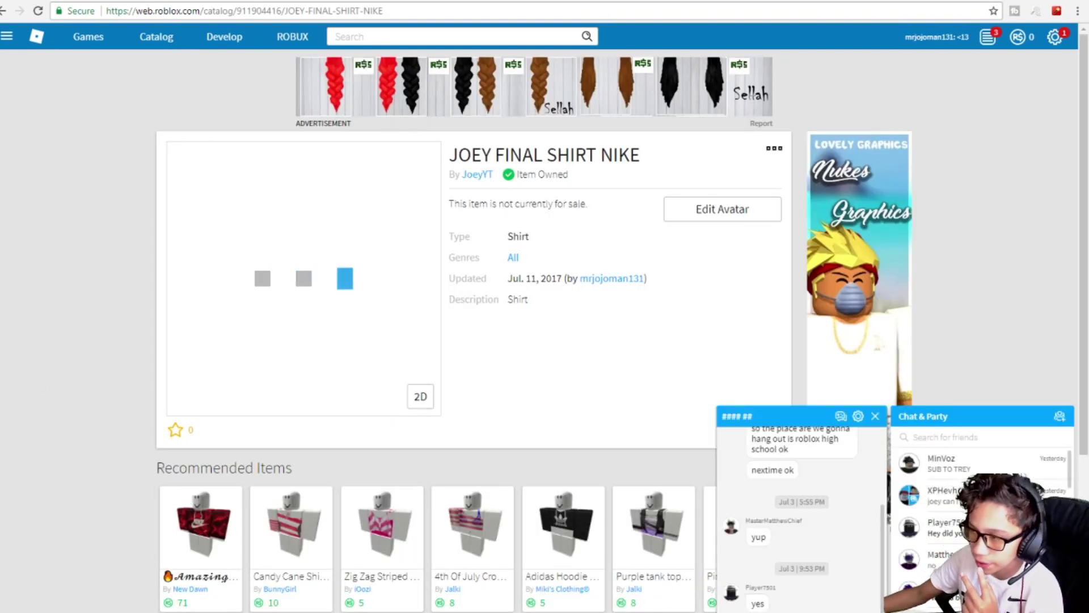
{"action": "left_click", "coordinate": [771, 152]}
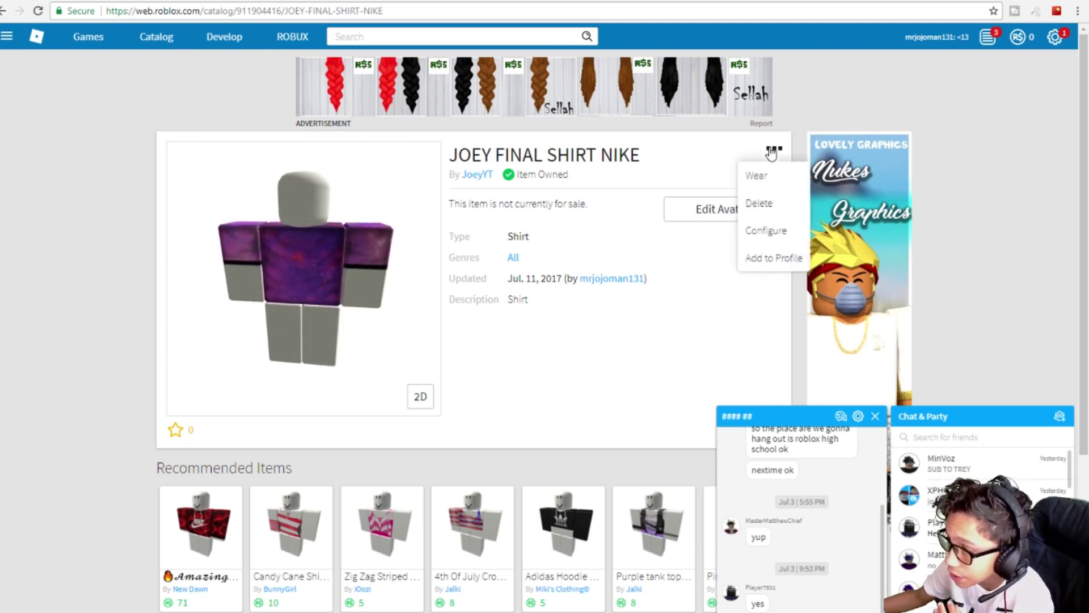
{"action": "left_click", "coordinate": [778, 233]}
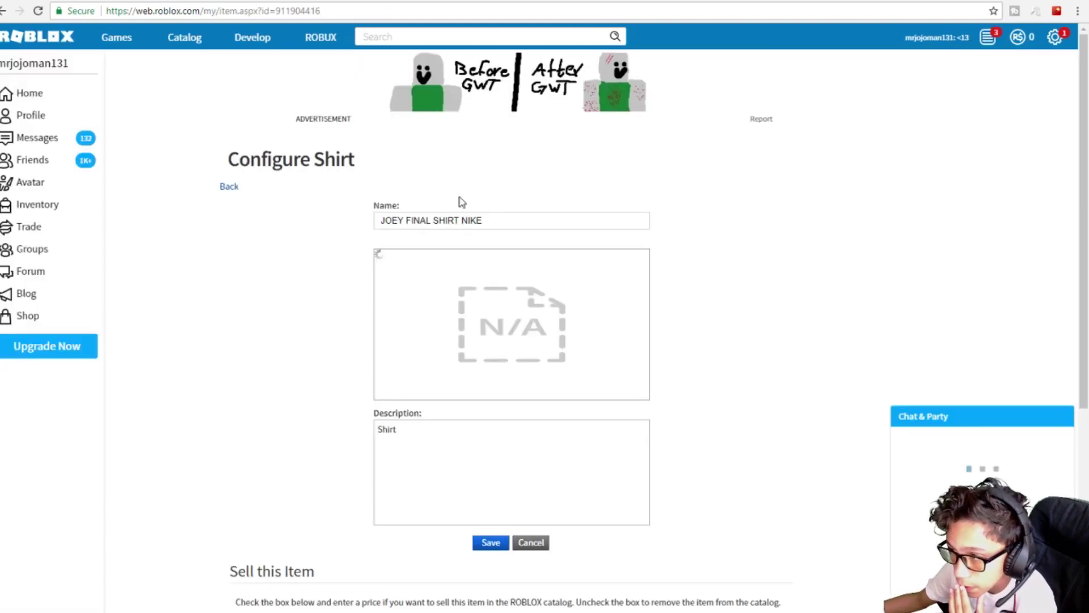
Put the shirt up for sale at a price of 10 Robux and check the marketplace fee.
{"action": "scroll", "coordinate": [242, 266], "scroll_direction": "down", "scroll_amount": 6}
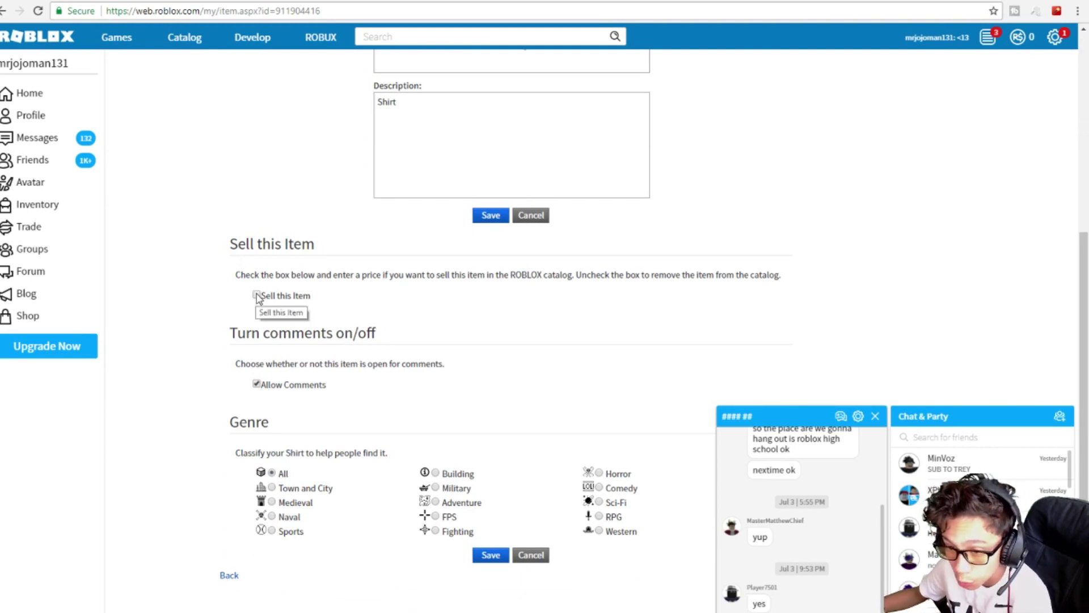
{"action": "left_click", "coordinate": [256, 295]}
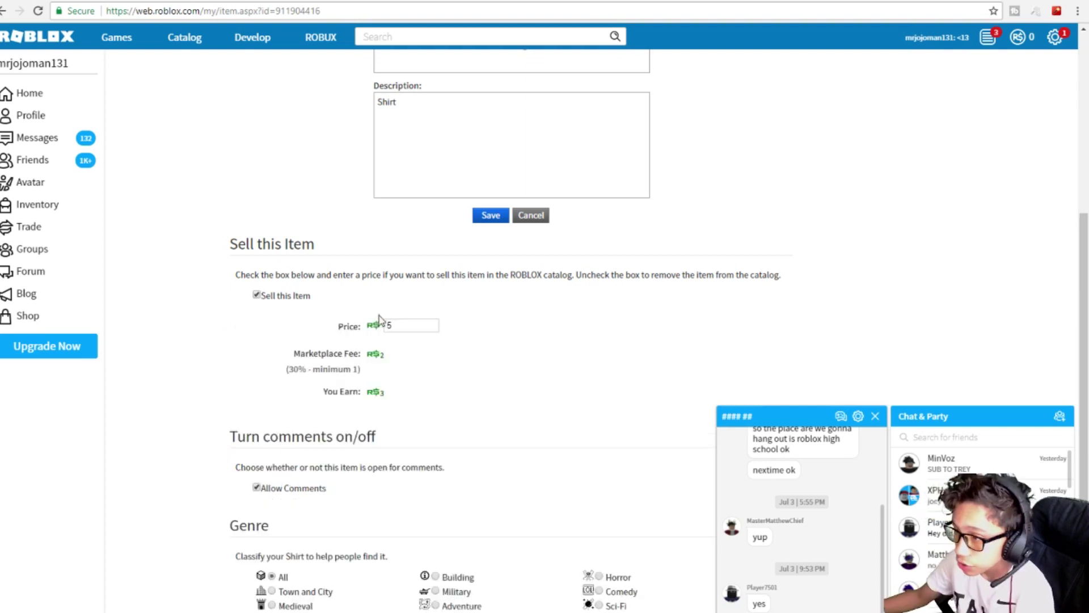
{"action": "left_click_drag", "start_coordinate": [377, 352], "coordinate": [298, 374]}
{"action": "left_click", "coordinate": [374, 406]}
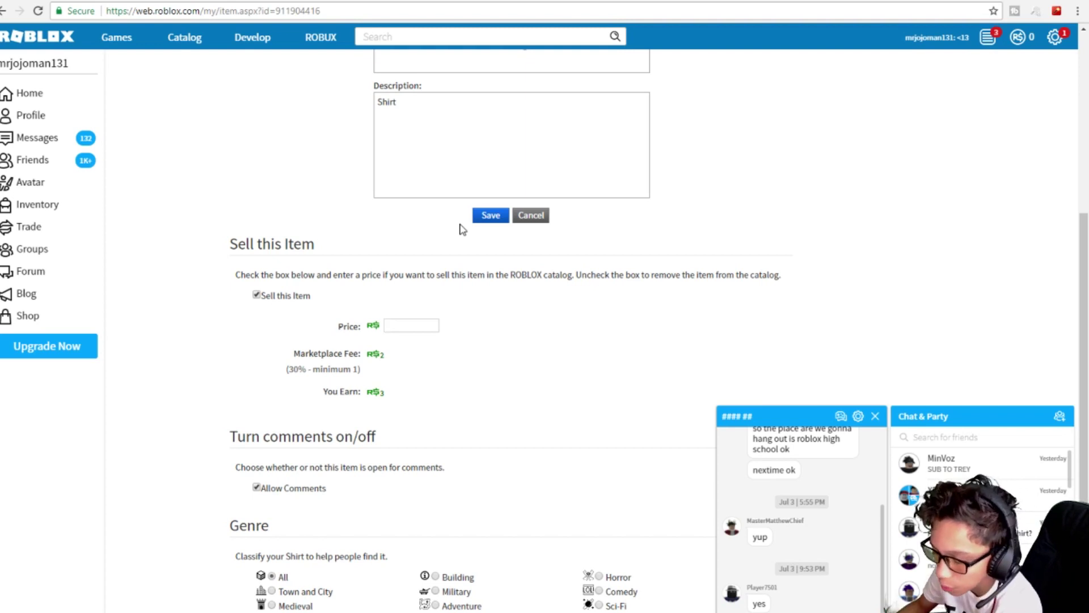
{"action": "type", "text": "10"}
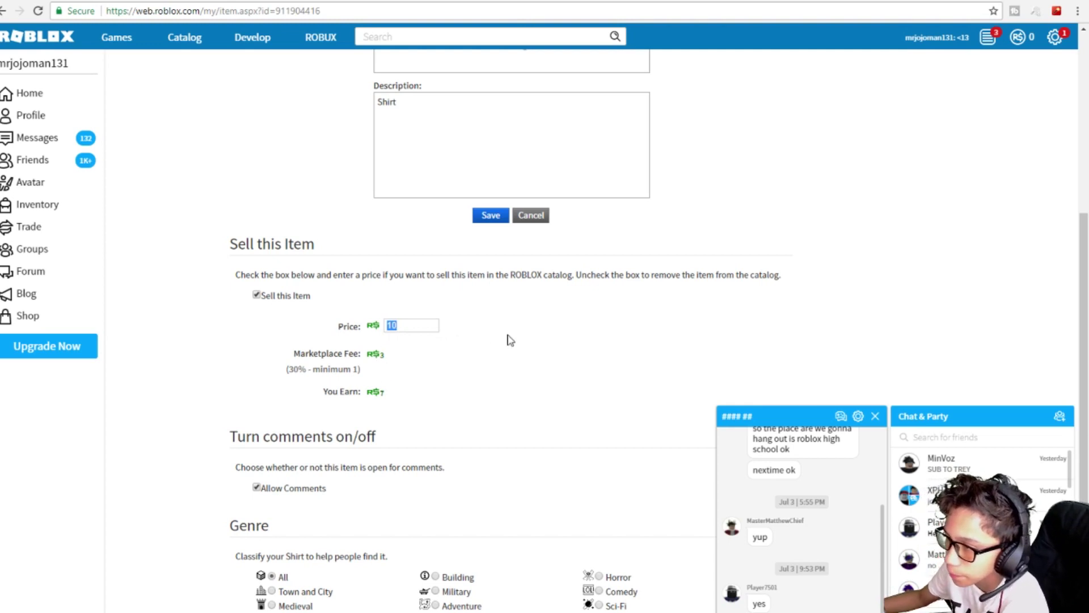
{"action": "scroll", "coordinate": [482, 340], "scroll_direction": "up", "scroll_amount": 5}
{"action": "scroll", "coordinate": [491, 355], "scroll_direction": "down", "scroll_amount": 5}
{"action": "scroll", "coordinate": [492, 357], "scroll_direction": "down", "scroll_amount": 3}
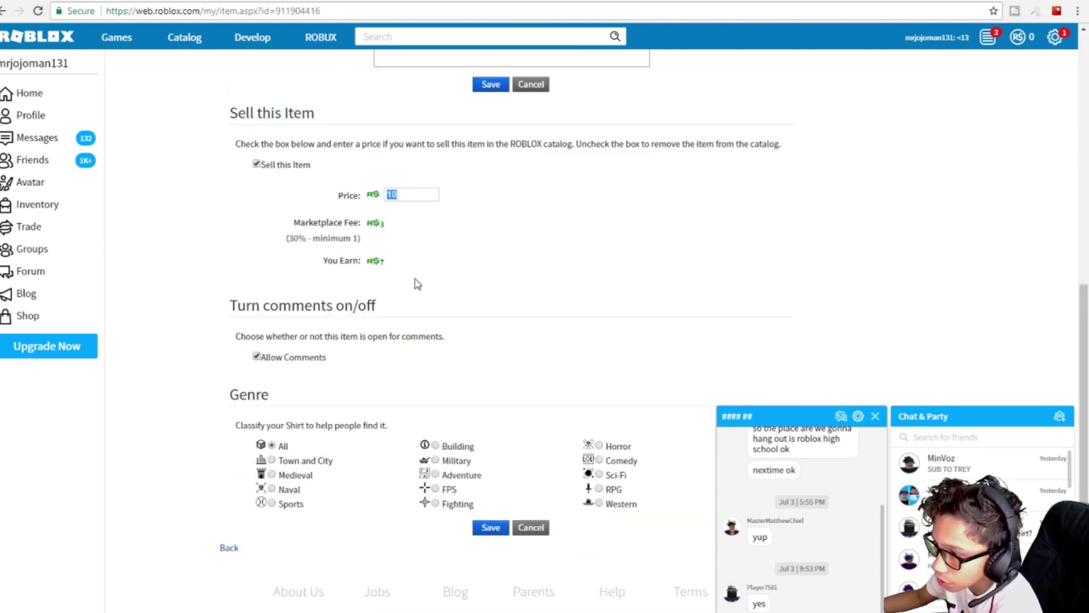
{"action": "double_click", "coordinate": [381, 224]}
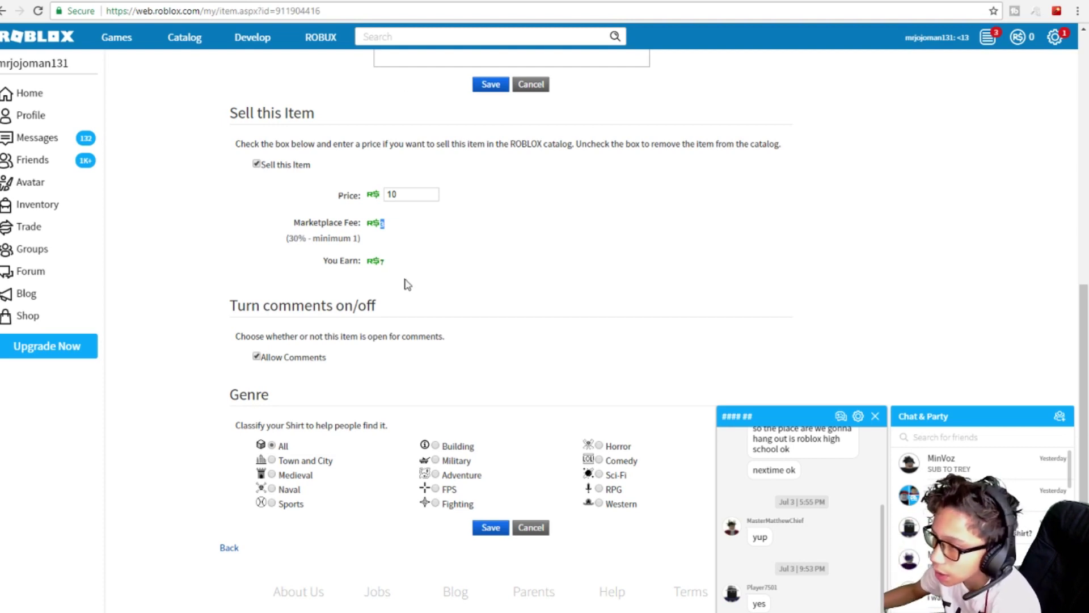
Try shirt prices of 15 and 14 Robux and compare the marketplace fee and earnings for each.
{"action": "left_click_drag", "start_coordinate": [411, 194], "coordinate": [288, 143]}
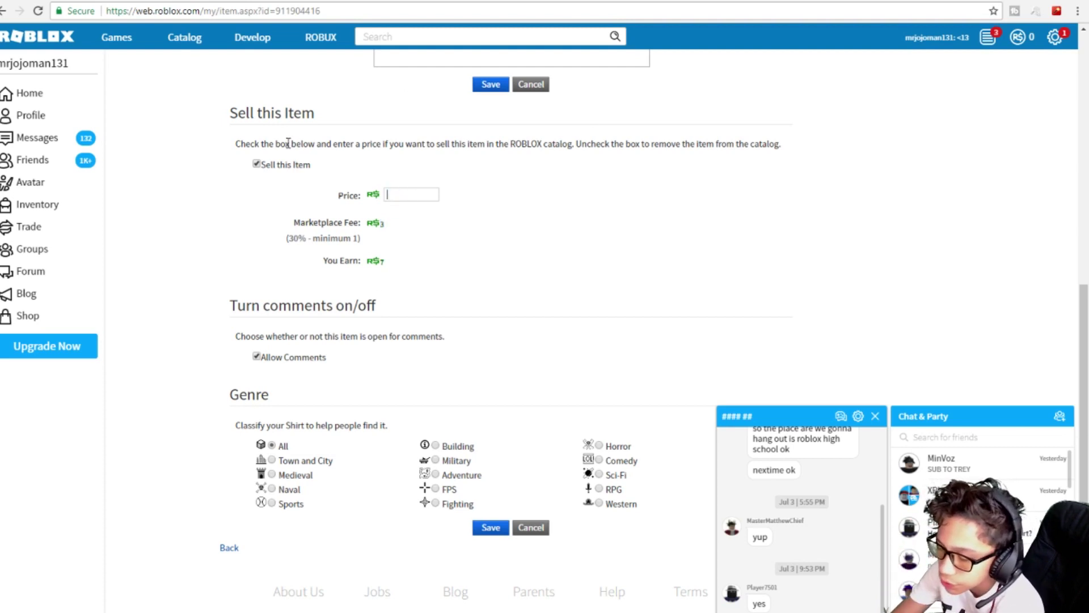
{"action": "type", "text": "15"}
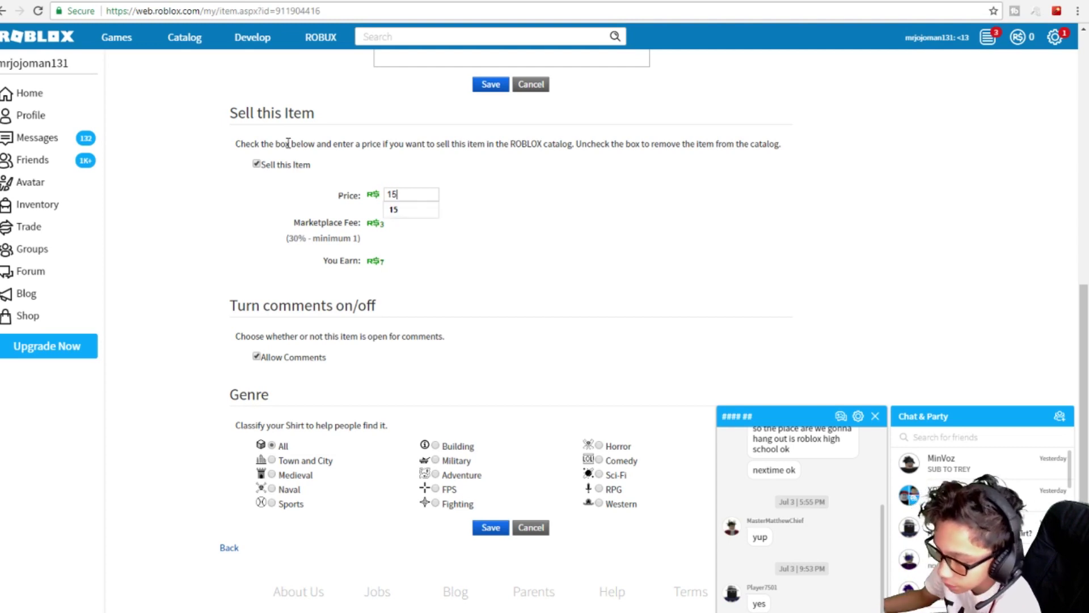
{"action": "left_click_drag", "start_coordinate": [557, 219], "coordinate": [495, 247]}
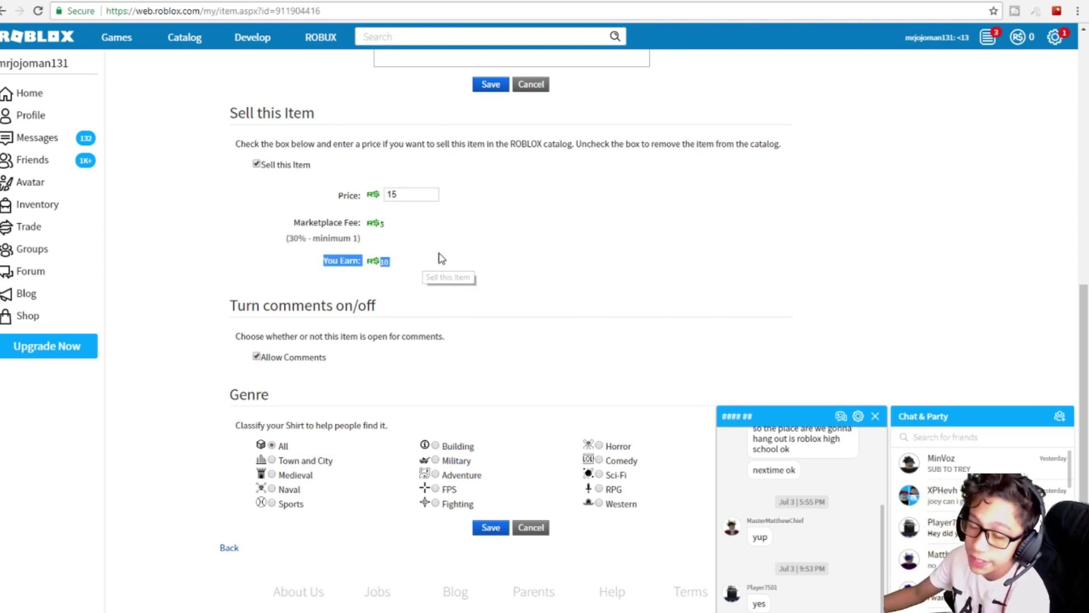
{"action": "left_click_drag", "start_coordinate": [389, 223], "coordinate": [384, 233]}
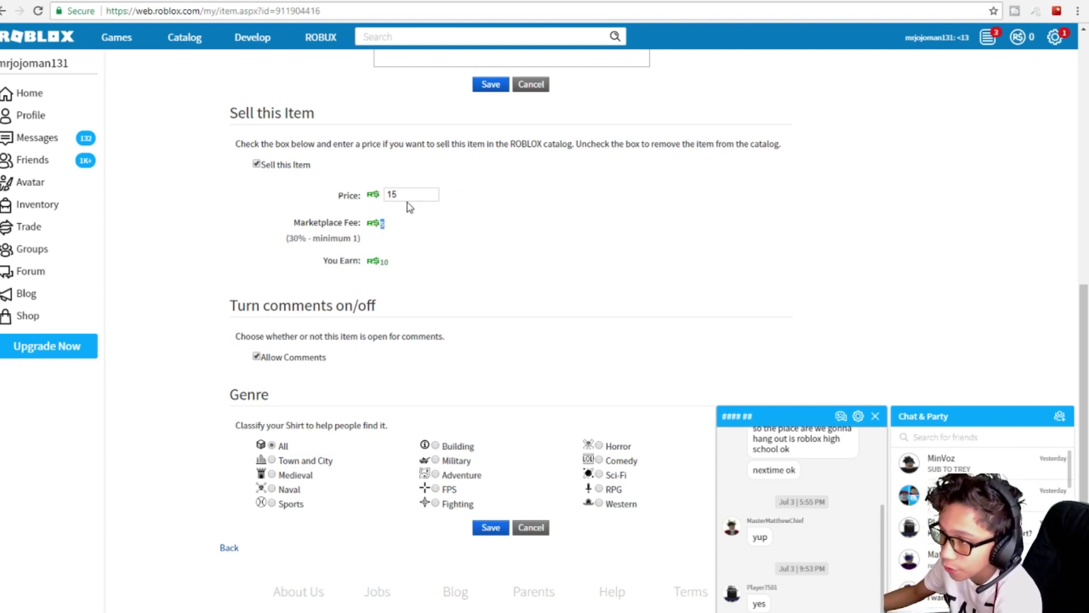
{"action": "left_click_drag", "start_coordinate": [402, 195], "coordinate": [304, 180]}
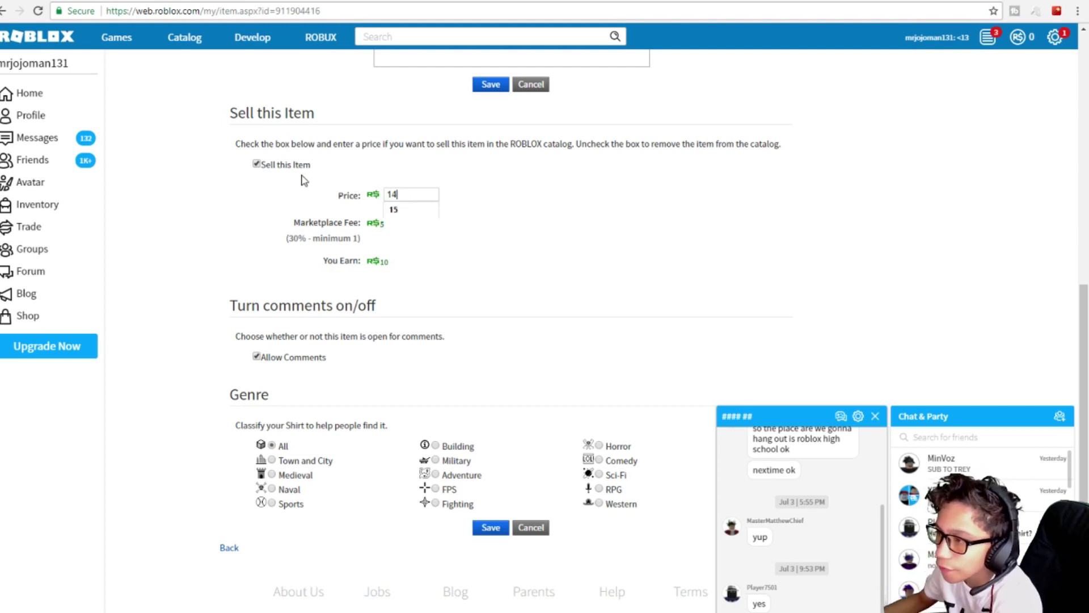
{"action": "left_click_drag", "start_coordinate": [390, 265], "coordinate": [368, 268]}
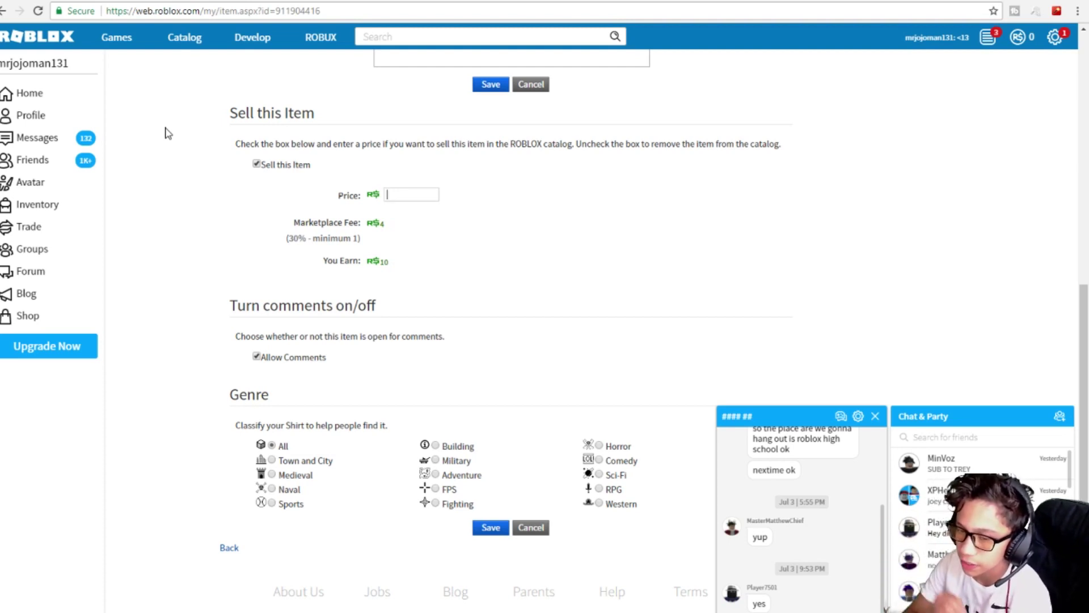
Set the shirt's sale price to 15 Robux and save the item configuration.
{"action": "type", "text": "14"}
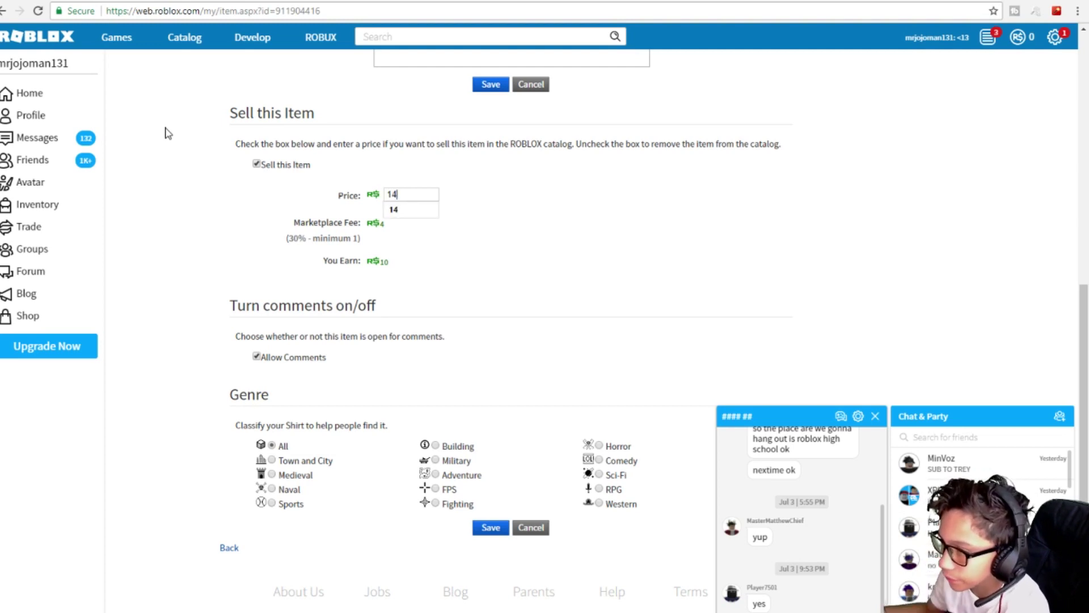
{"action": "key", "text": "BackSpace"}
{"action": "type", "text": "5"}
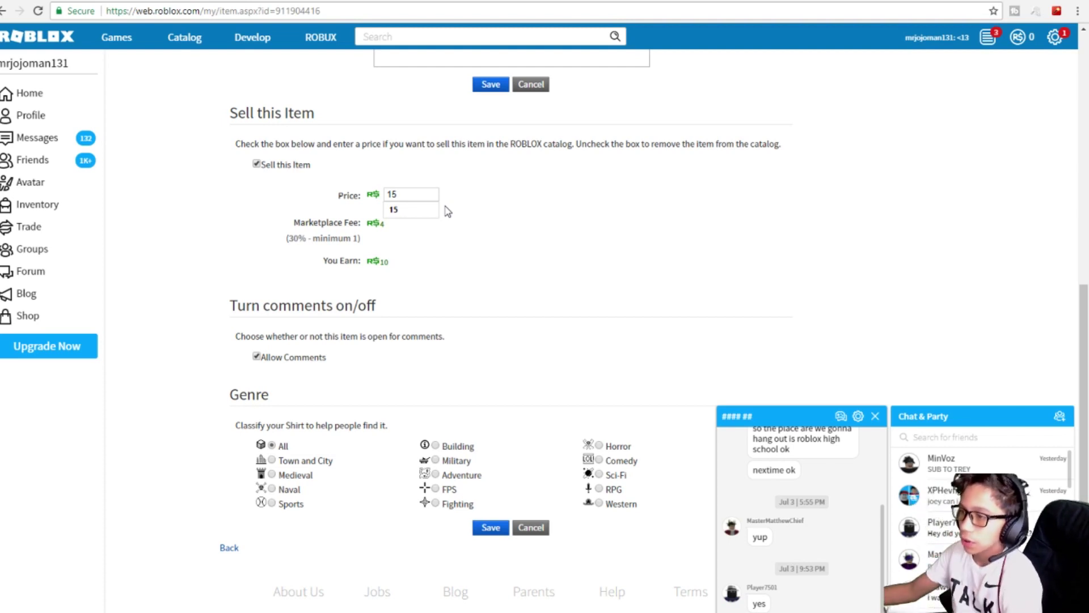
{"action": "left_click", "coordinate": [521, 287]}
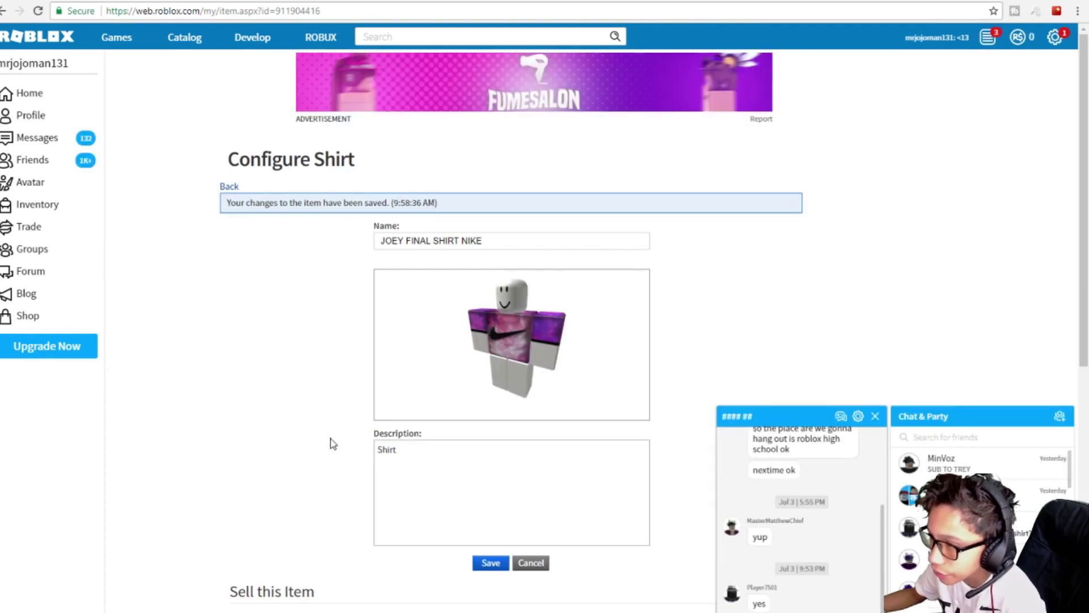
Open the JoeyYT group's store and browse the items the group has for sale.
{"action": "left_click", "coordinate": [21, 249]}
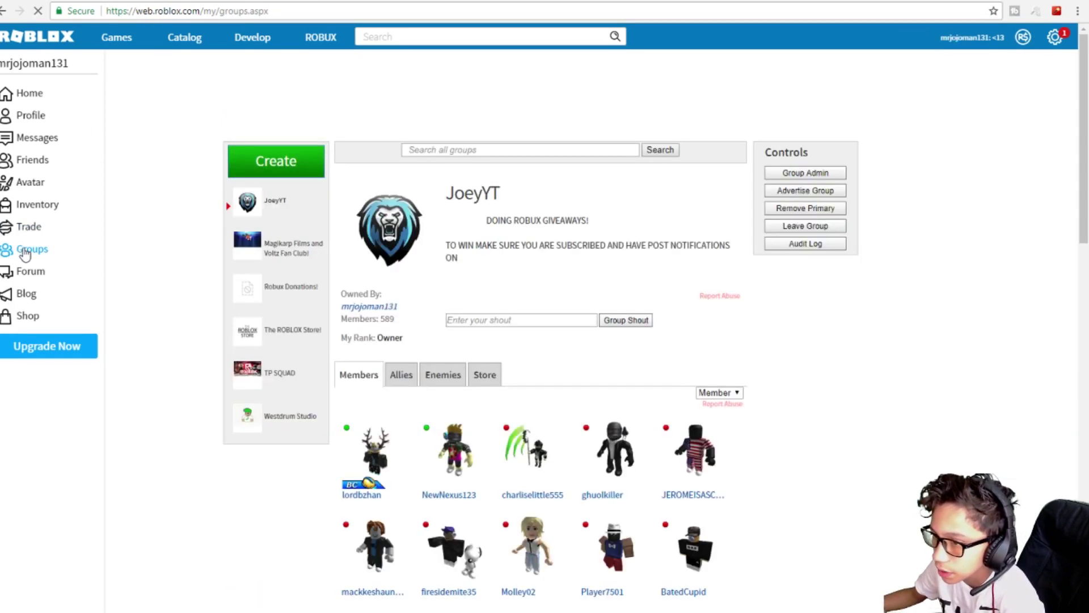
{"action": "left_click", "coordinate": [408, 375]}
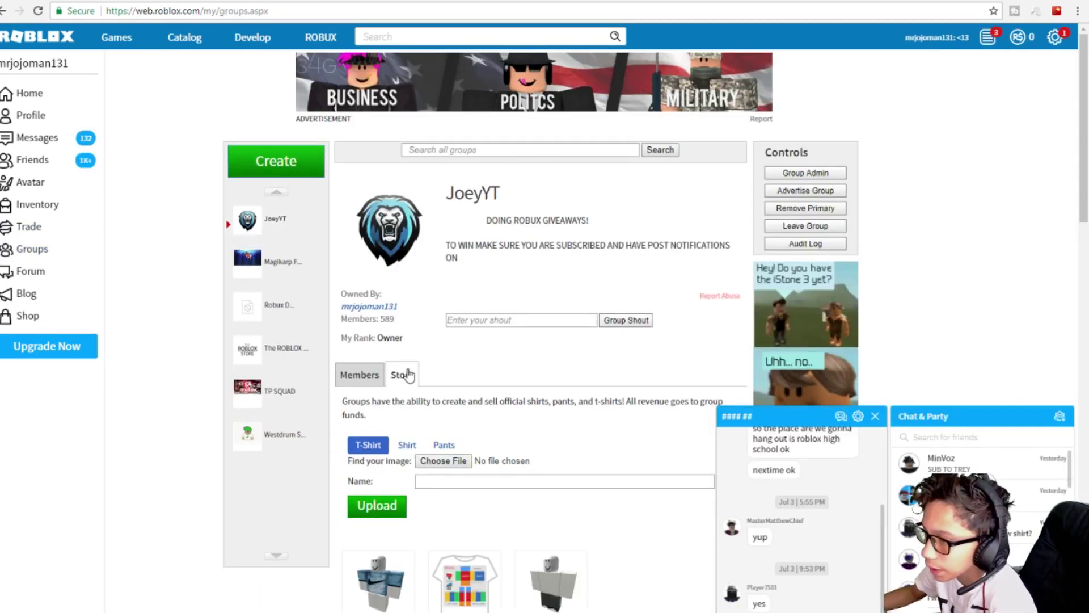
{"action": "scroll", "coordinate": [481, 465], "scroll_direction": "down", "scroll_amount": 2}
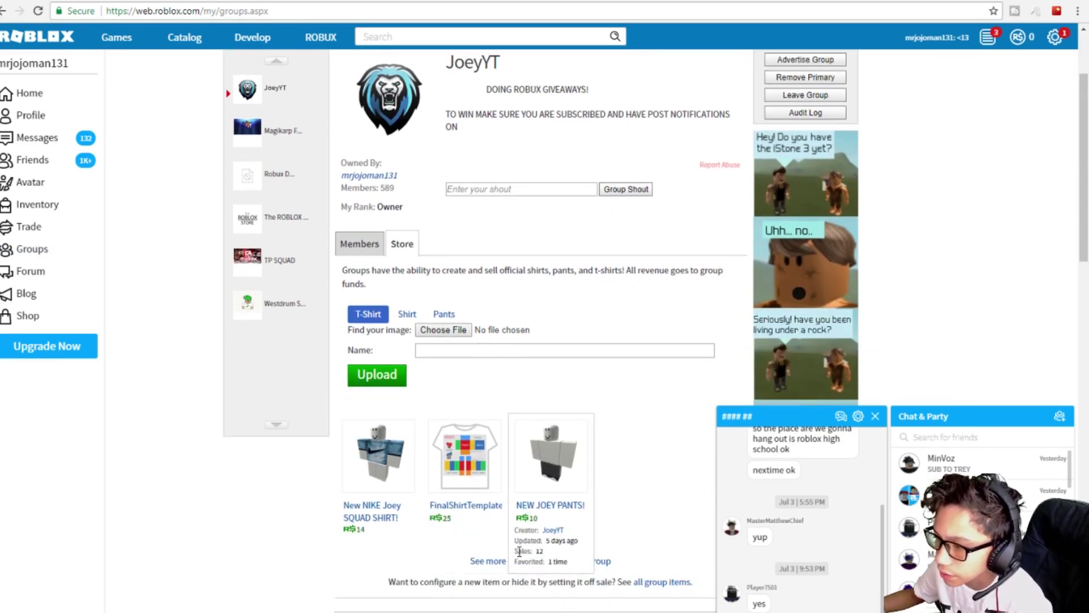
{"action": "left_click", "coordinate": [582, 561]}
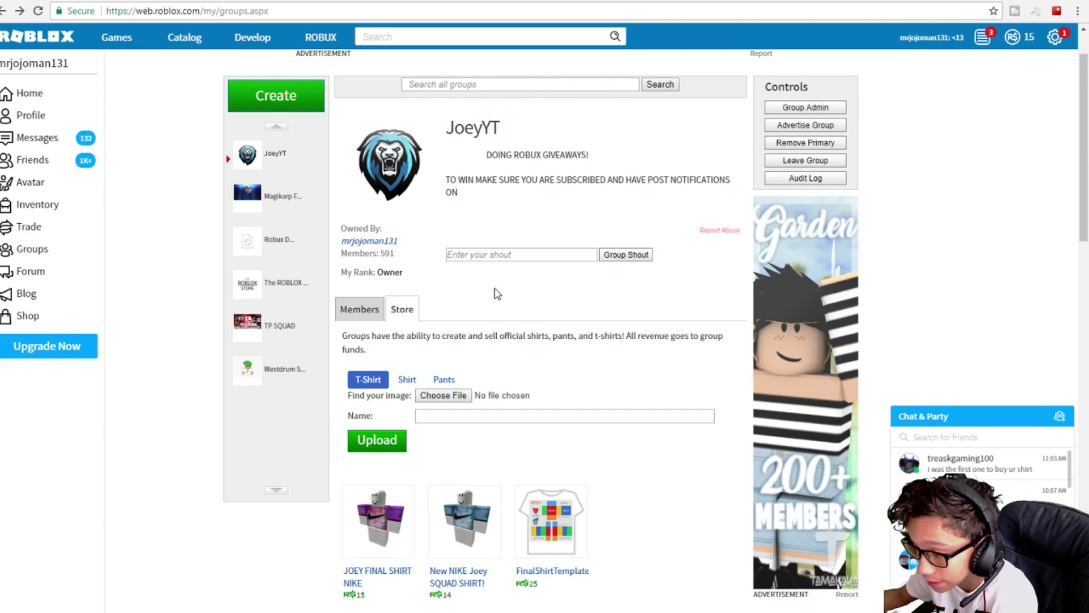
Open JOEY FINAL SHIRT NIKE from the group store and buy it for 15 Robux.
{"action": "left_click", "coordinate": [384, 541]}
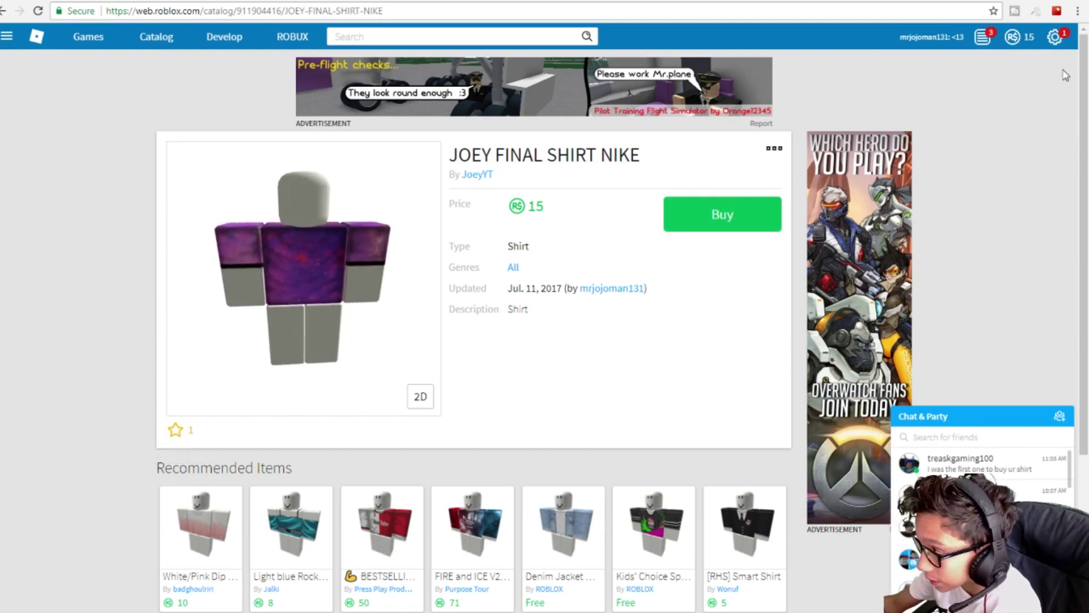
{"action": "left_click", "coordinate": [704, 216]}
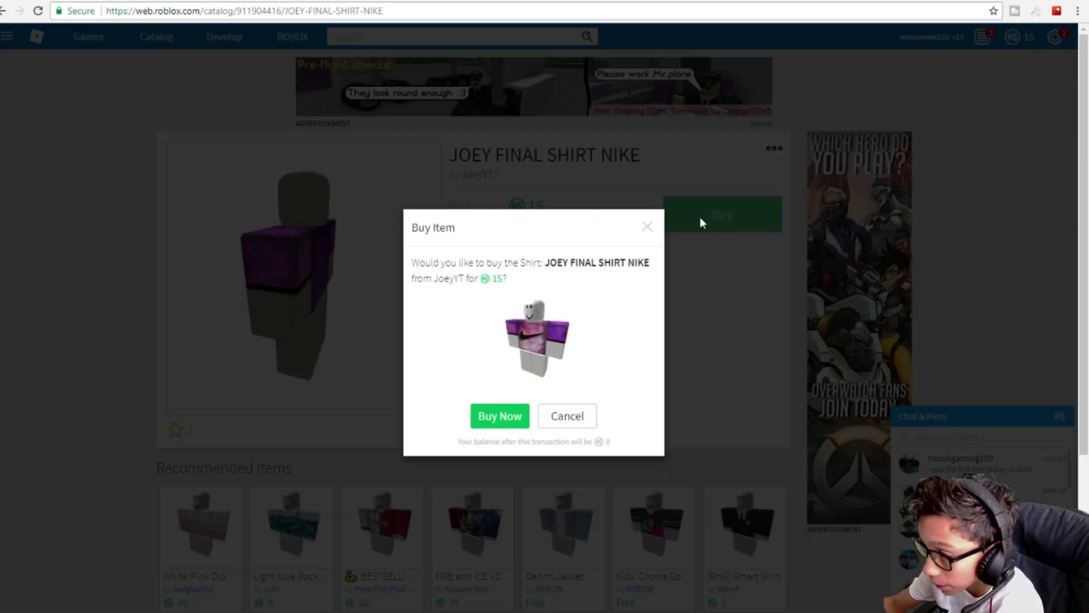
{"action": "left_click", "coordinate": [507, 420]}
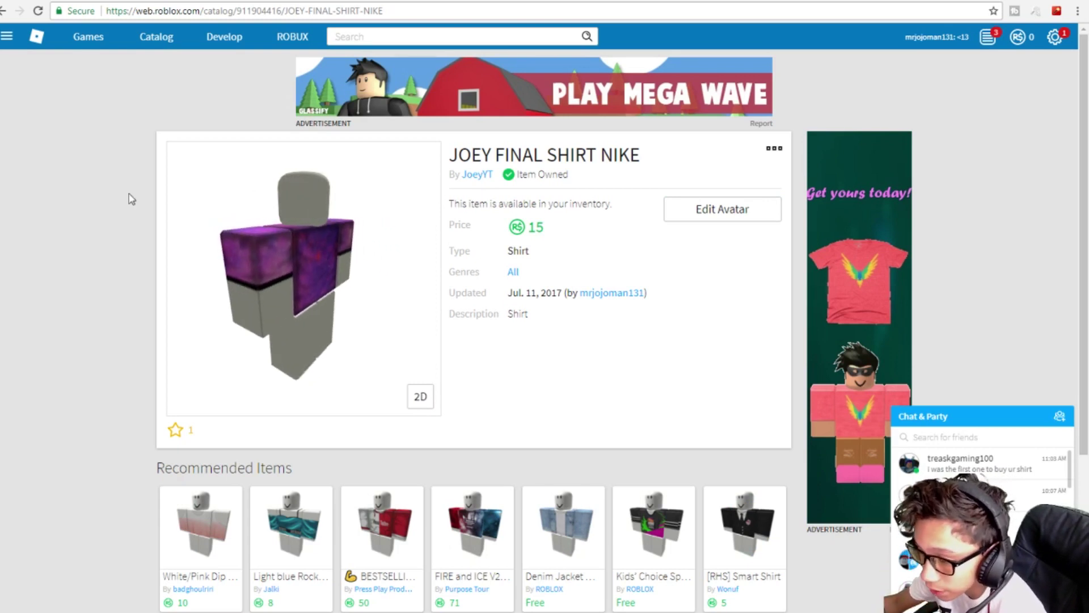
Go to the payout settings in the JoeyYT group's administration.
{"action": "scroll", "coordinate": [139, 173], "scroll_direction": "down", "scroll_amount": 5}
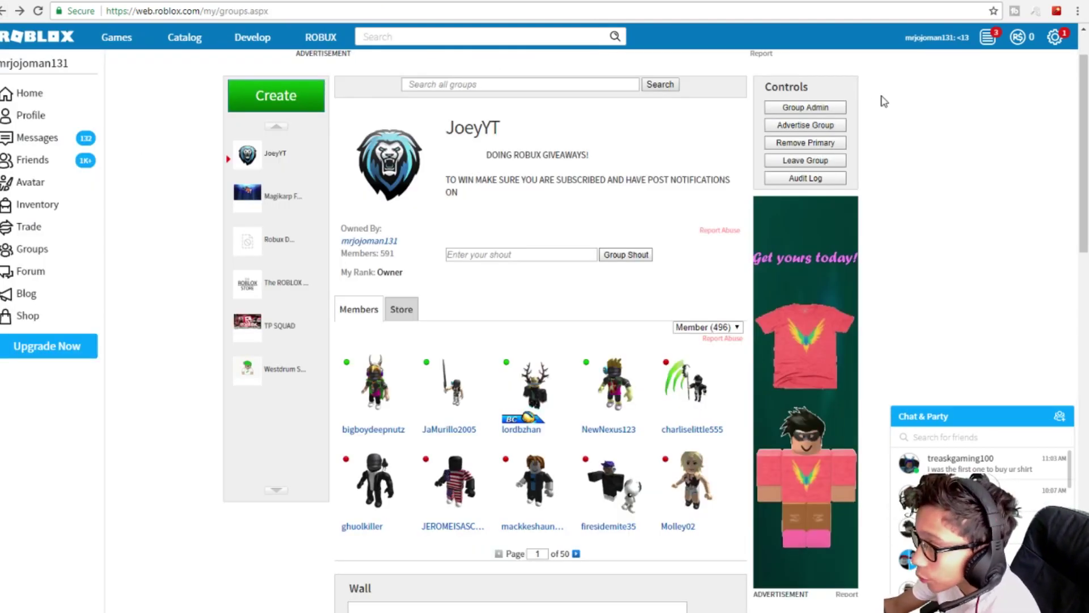
{"action": "left_click", "coordinate": [839, 111]}
{"action": "left_click", "coordinate": [254, 353]}
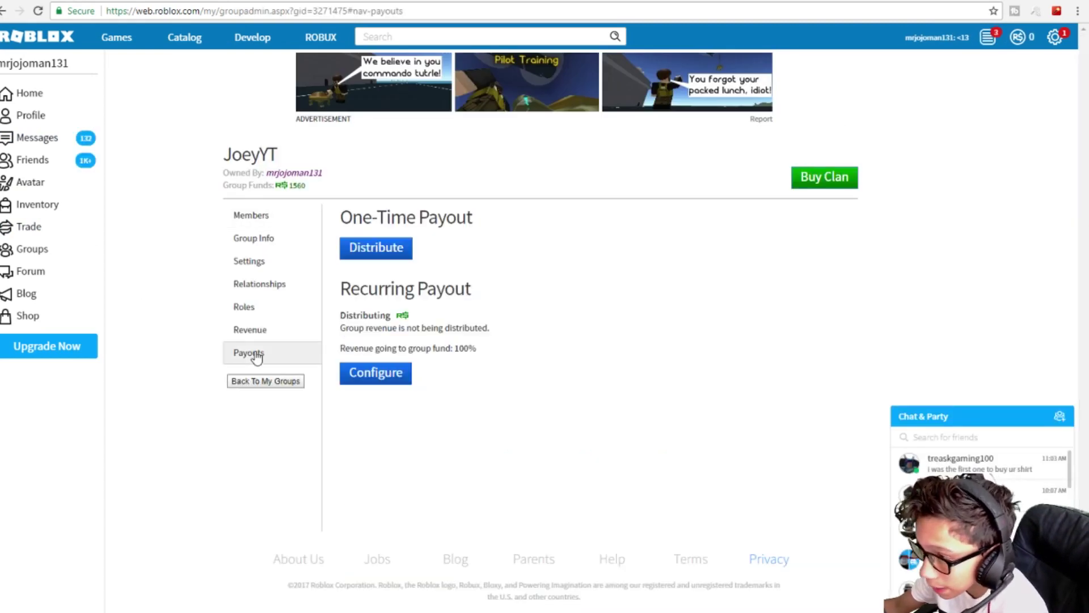
Make a one-time payout of 5 Robux from the group funds to the group owner's account.
{"action": "left_click", "coordinate": [399, 261]}
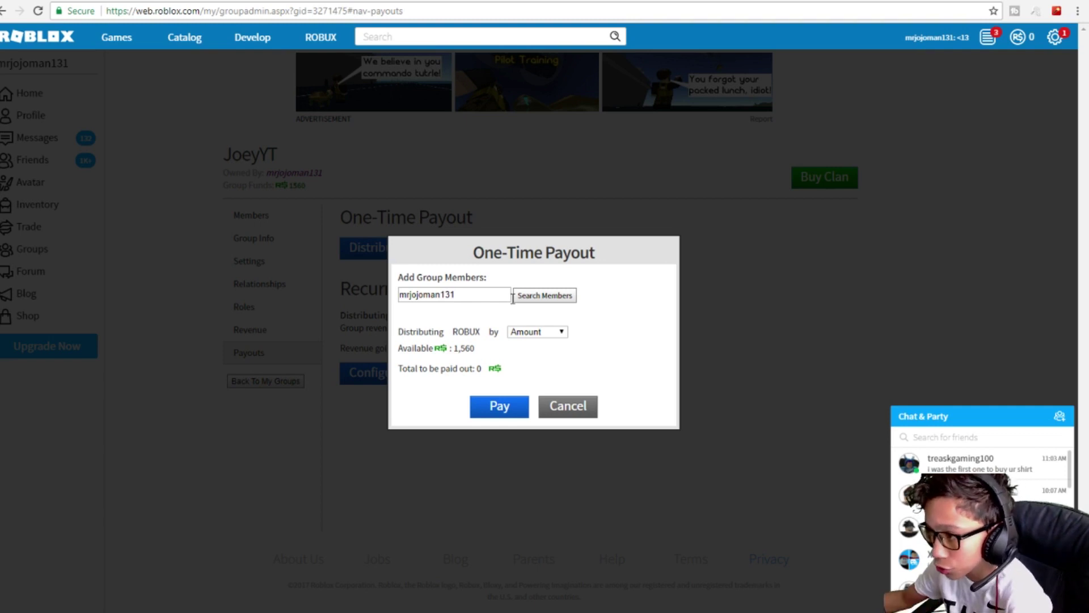
{"action": "left_click", "coordinate": [548, 301]}
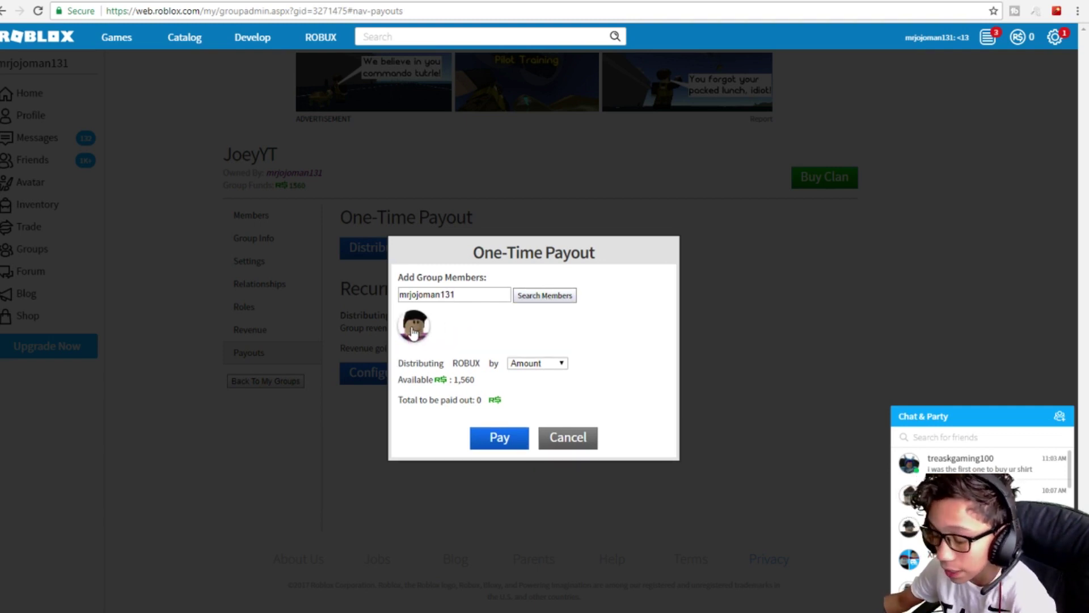
{"action": "left_click", "coordinate": [413, 329]}
{"action": "double_click", "coordinate": [554, 383]}
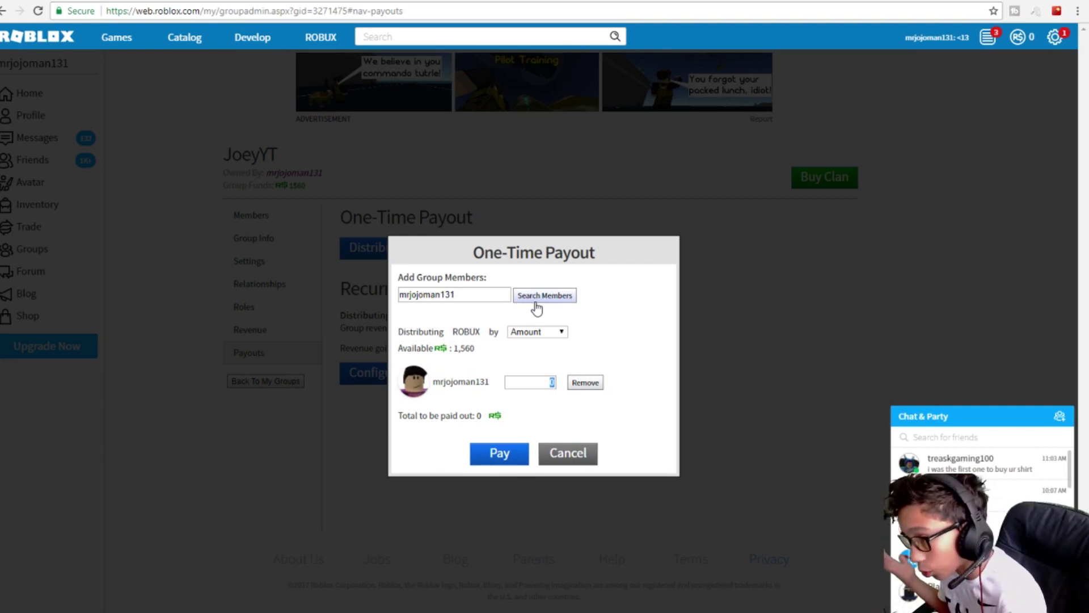
{"action": "key", "text": "BackSpace"}
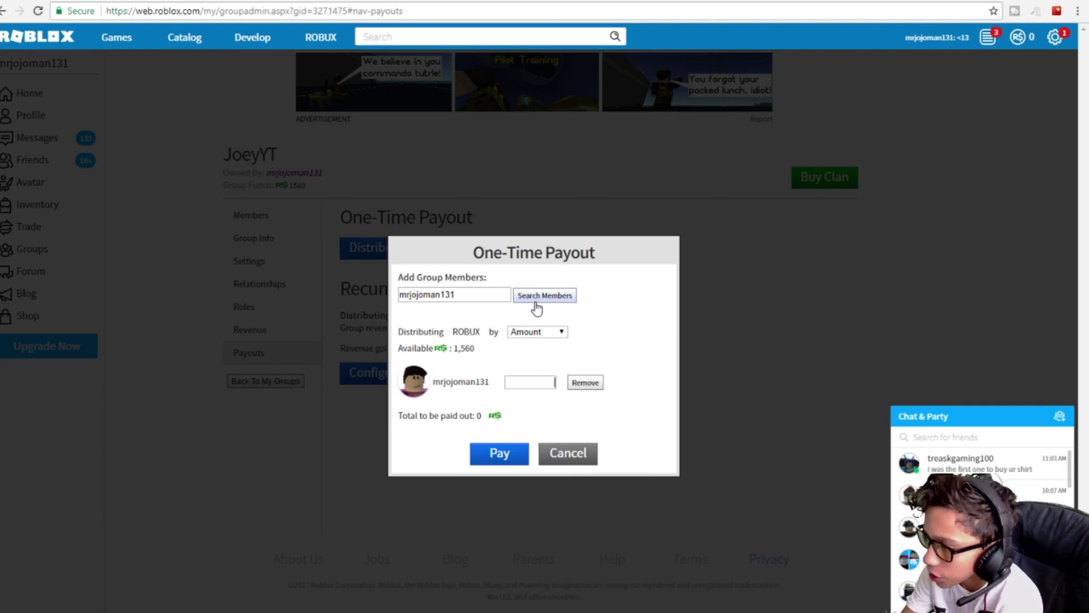
{"action": "type", "text": "5"}
{"action": "left_click", "coordinate": [508, 454]}
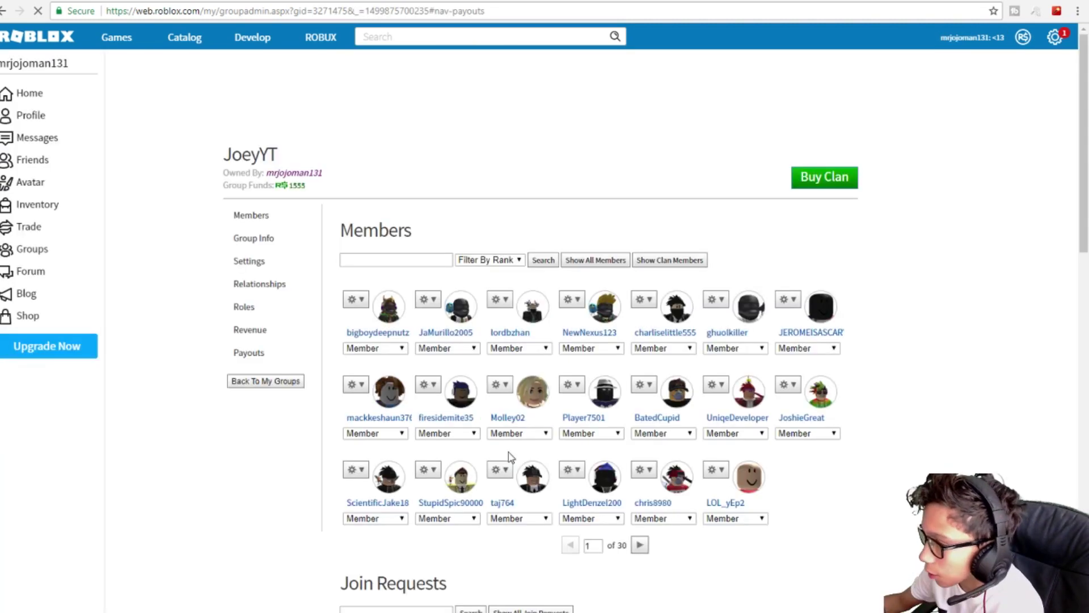